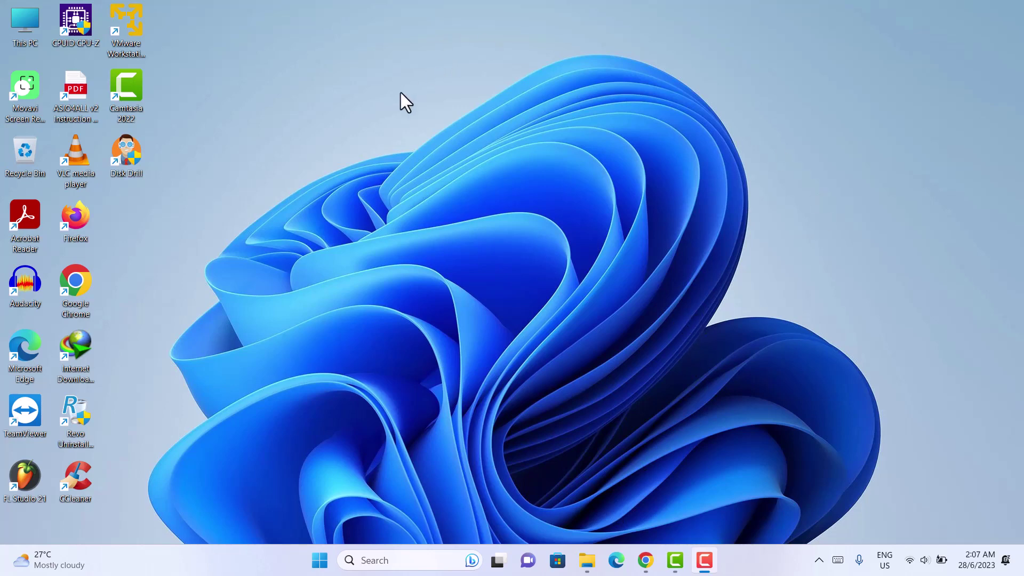
# Hide all icons on the Windows desktop.
pyautogui.rightClick(373, 146)
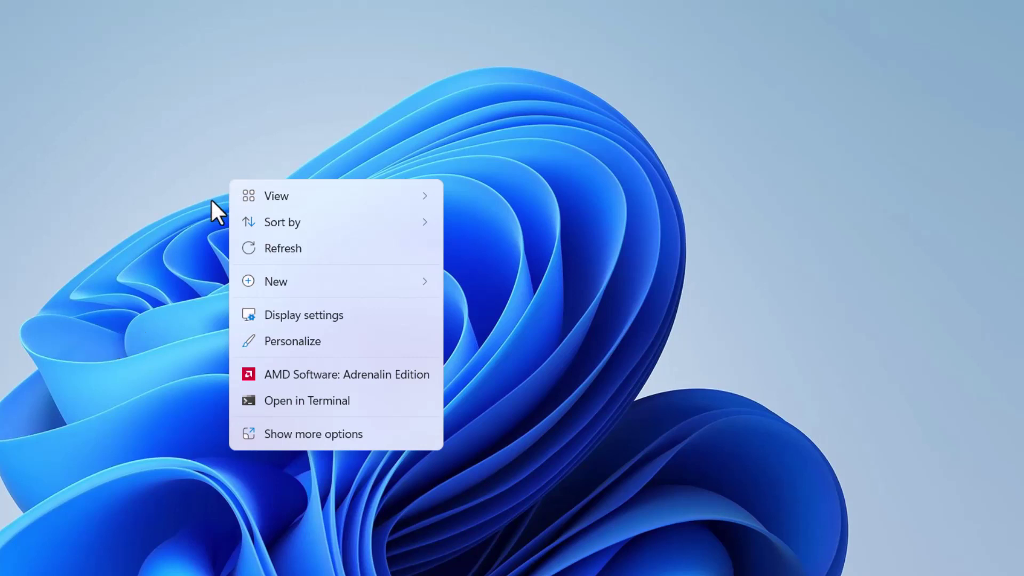
pyautogui.moveTo(294, 199)
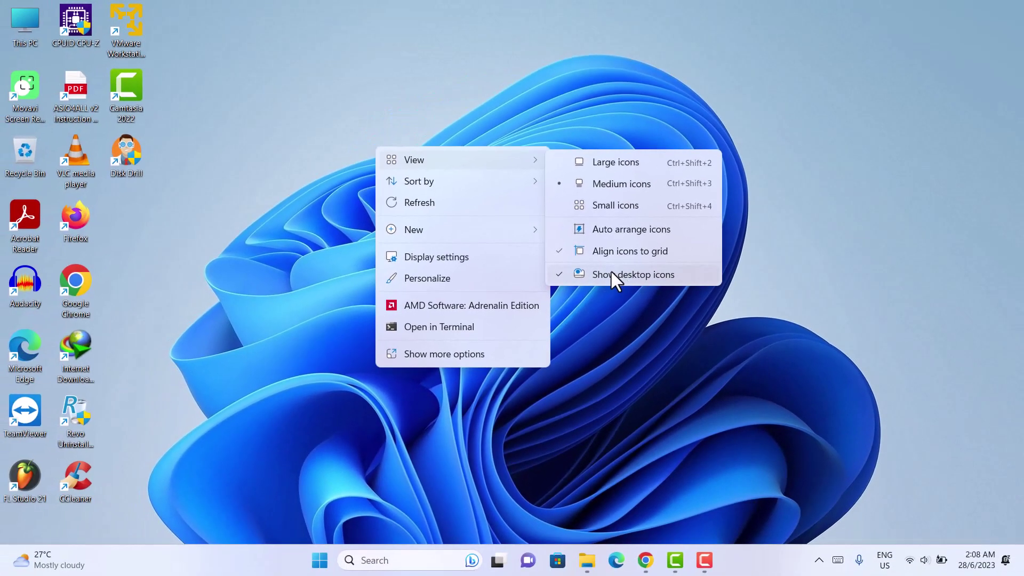
pyautogui.click(613, 275)
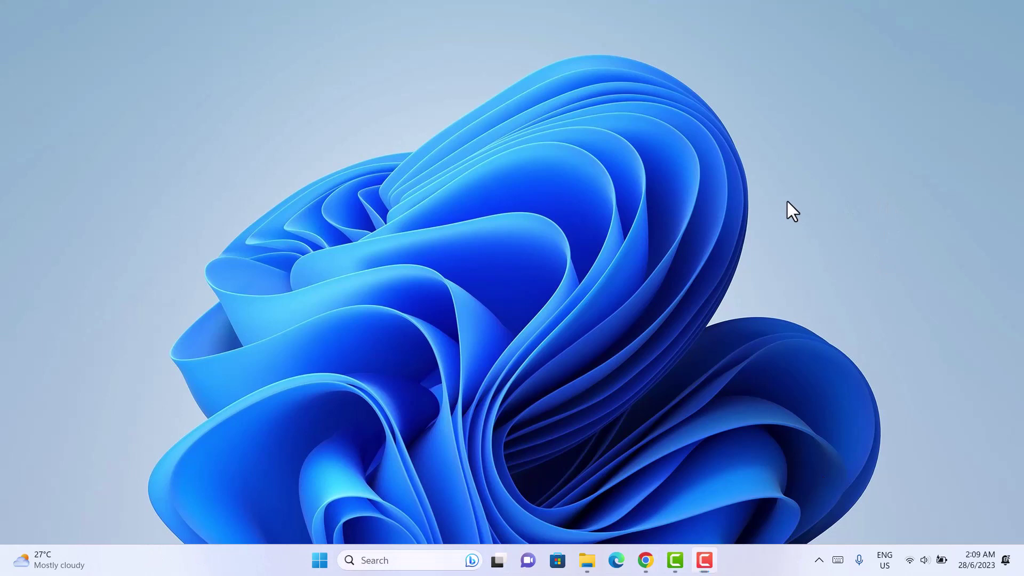
# Open the Taskbar page of the Windows personalization settings.
pyautogui.rightClick(788, 201)
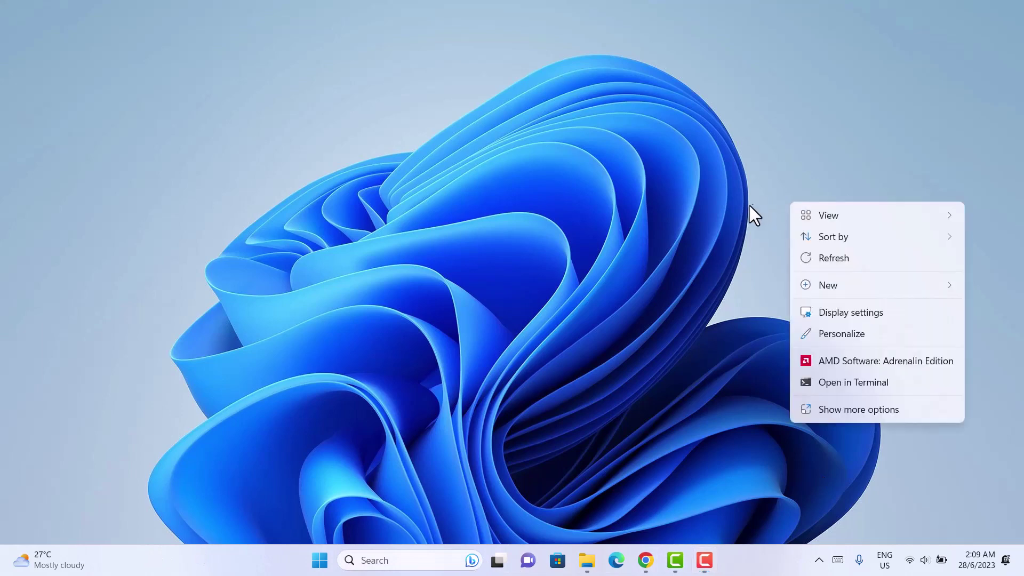
pyautogui.click(859, 331)
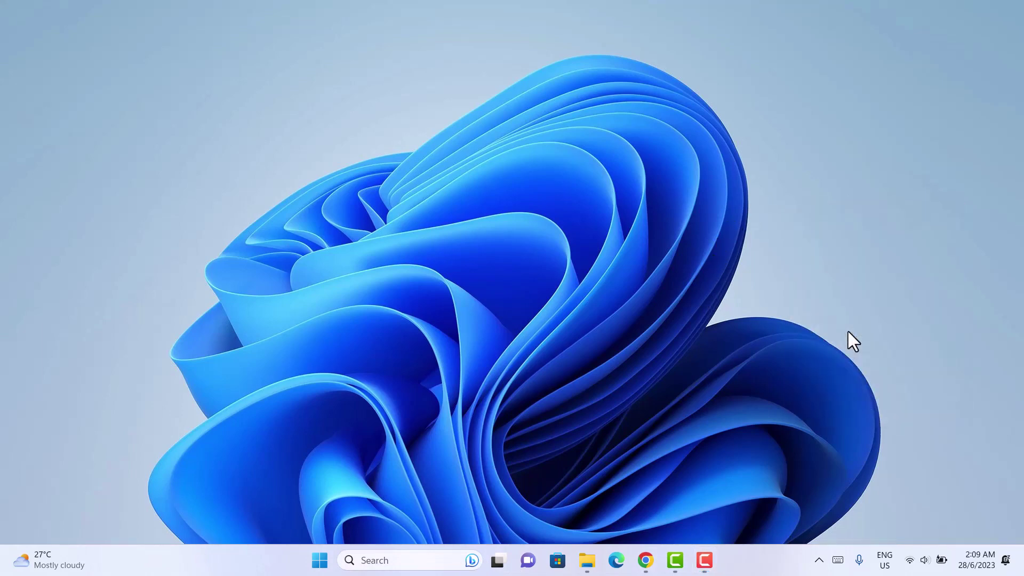
pyautogui.scroll(-1, 730, 191)
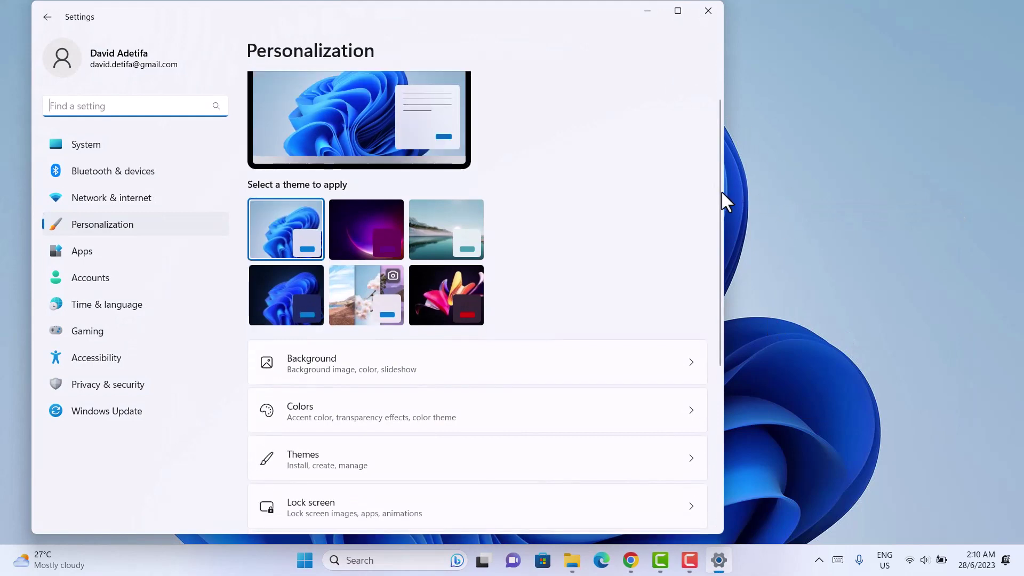
pyautogui.moveTo(721, 190); pyautogui.dragTo(700, 351)
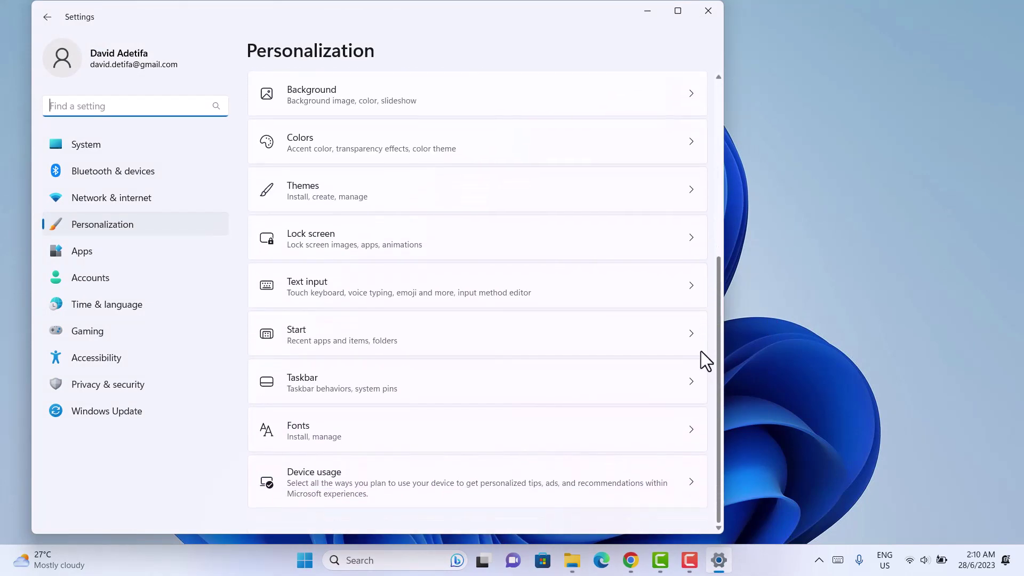
pyautogui.click(575, 386)
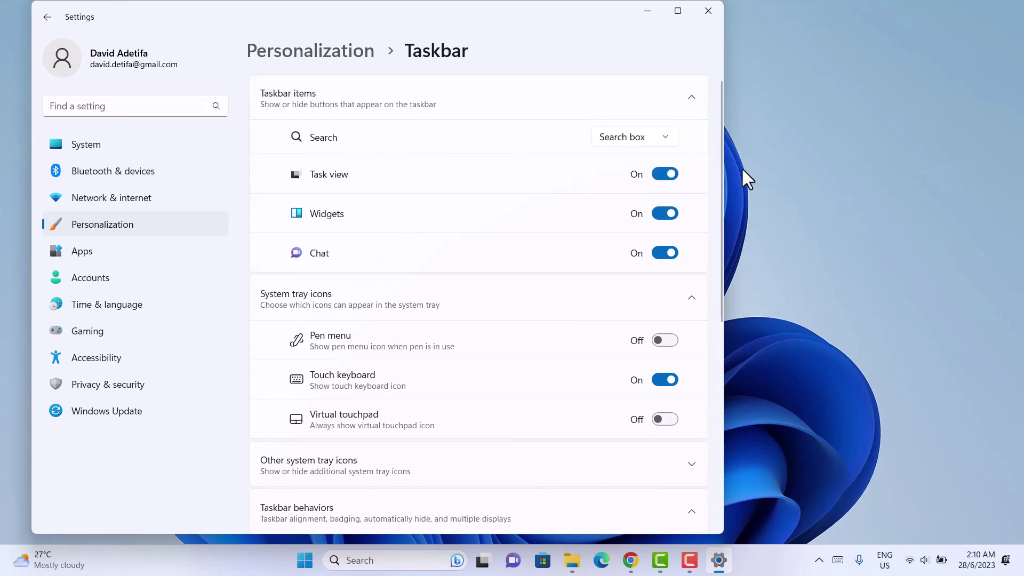
# Turn off Task view and Widgets in the taskbar items and the Touch keyboard system tray icon.
pyautogui.click(660, 176)
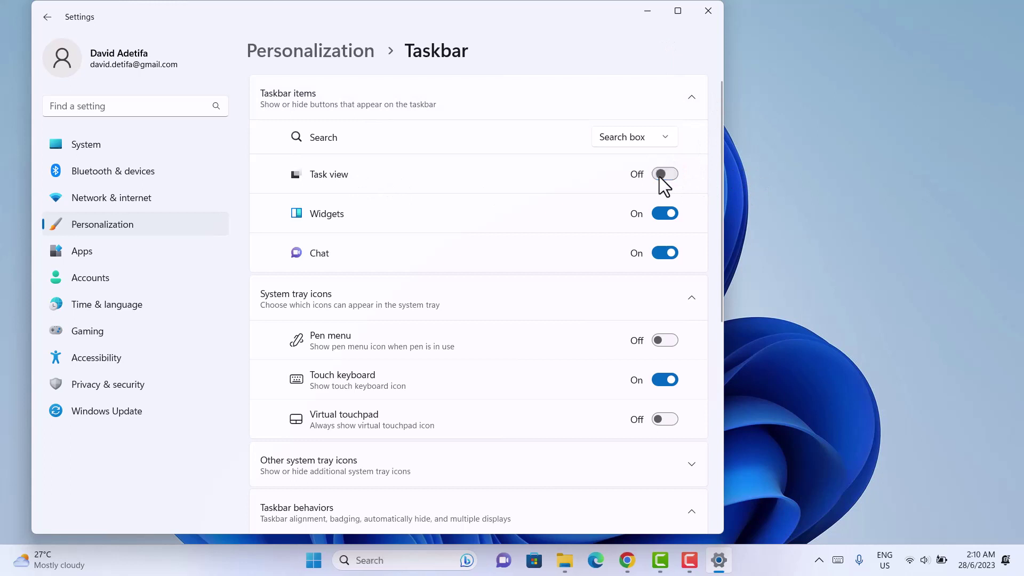
pyautogui.click(661, 216)
pyautogui.scroll(-3, 720, 243)
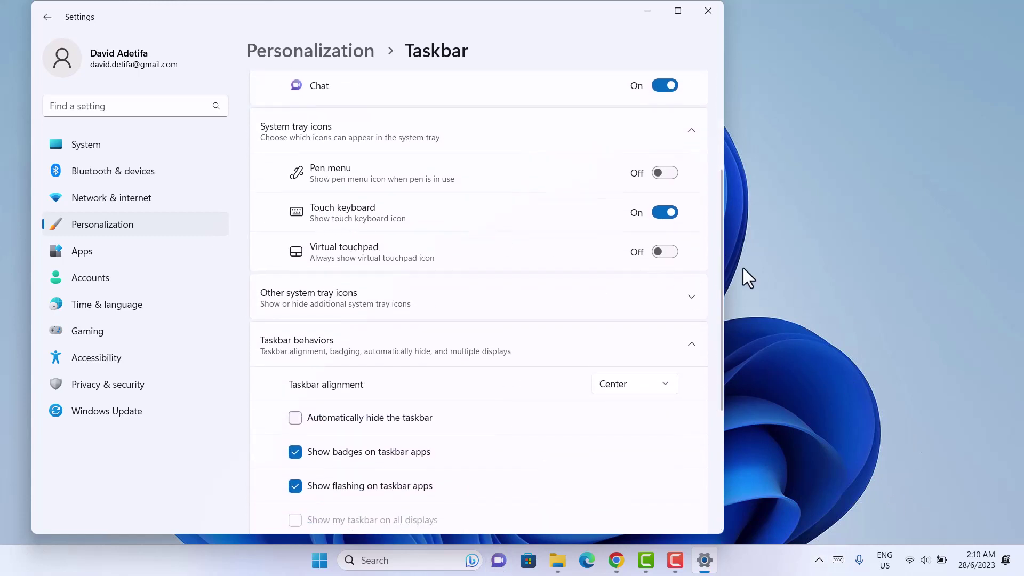
pyautogui.click(661, 213)
# Set the taskbar search to Search icon only and turn off Chat, closing the settings when done.
pyautogui.scroll(2, 723, 351)
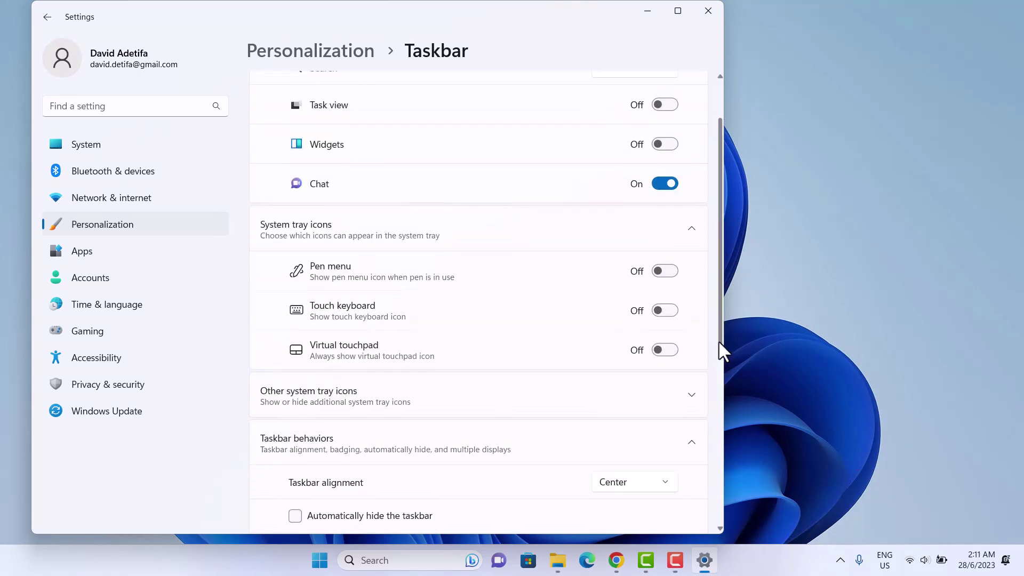
pyautogui.scroll(1, 719, 333)
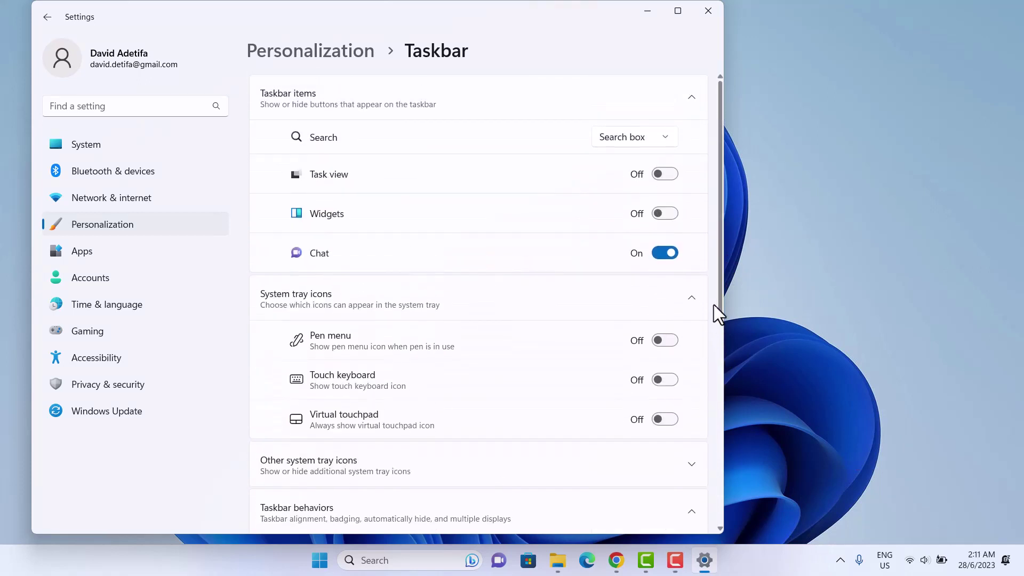
pyautogui.click(664, 136)
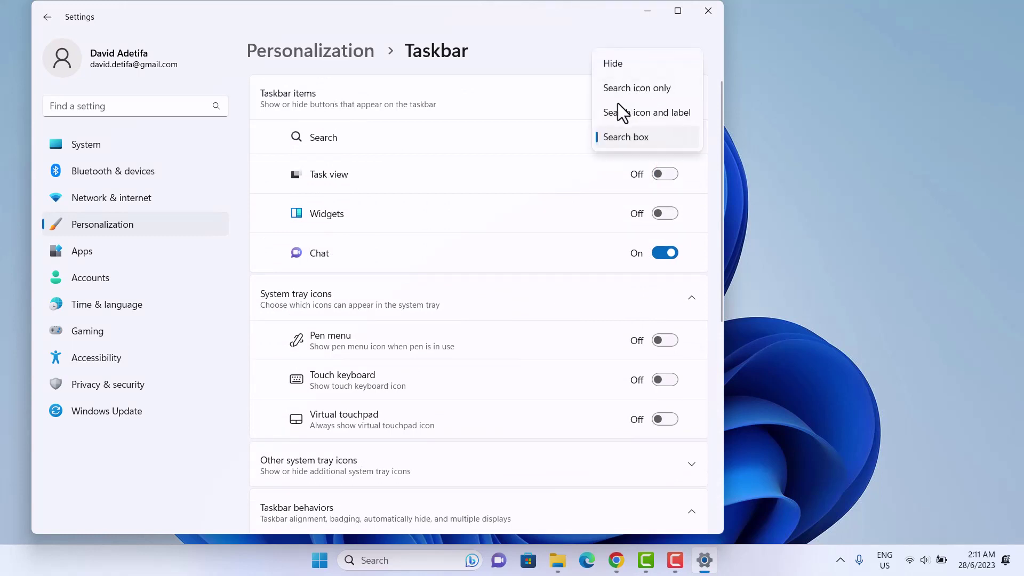
pyautogui.click(635, 89)
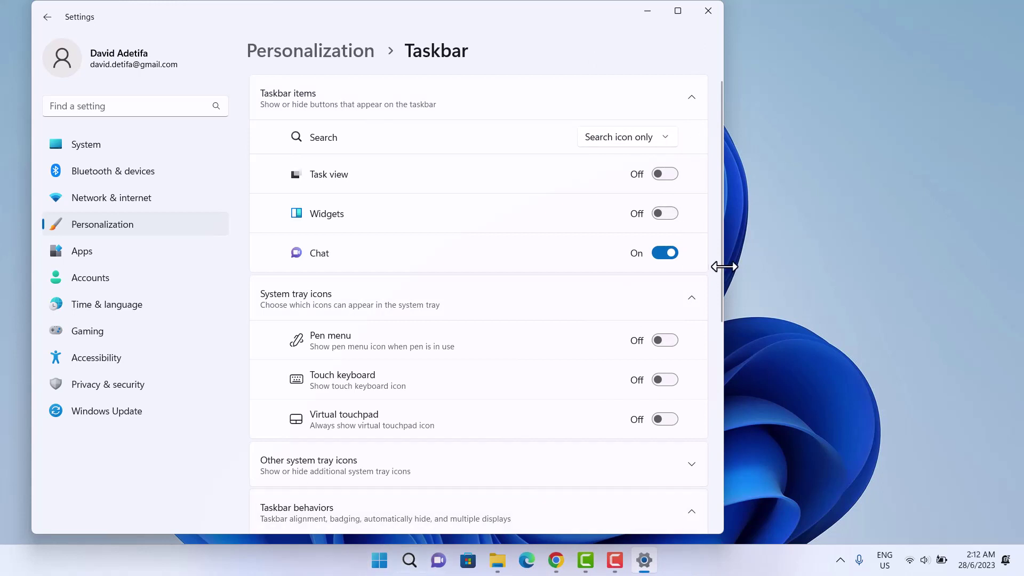
pyautogui.click(660, 256)
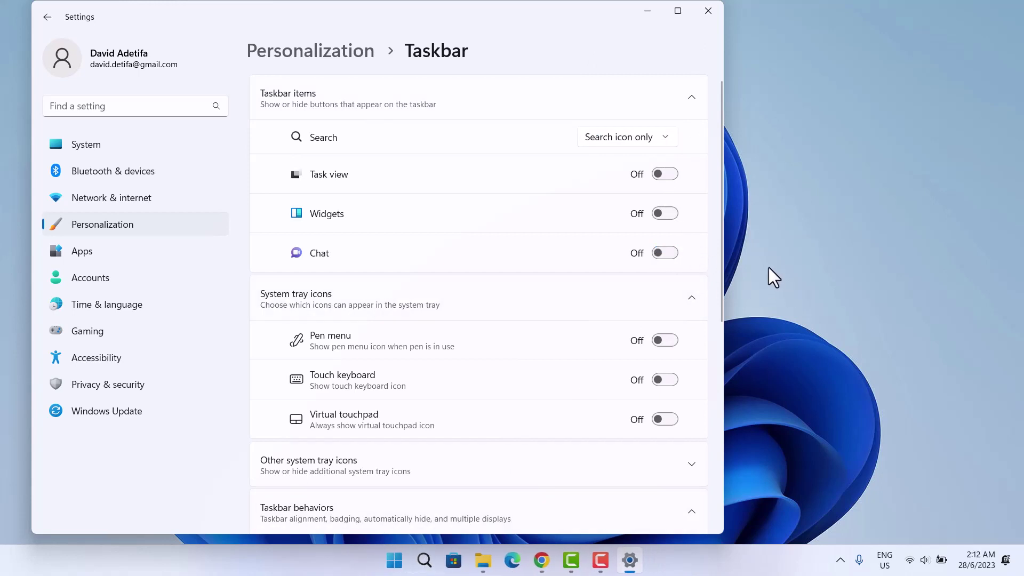
pyautogui.click(714, 14)
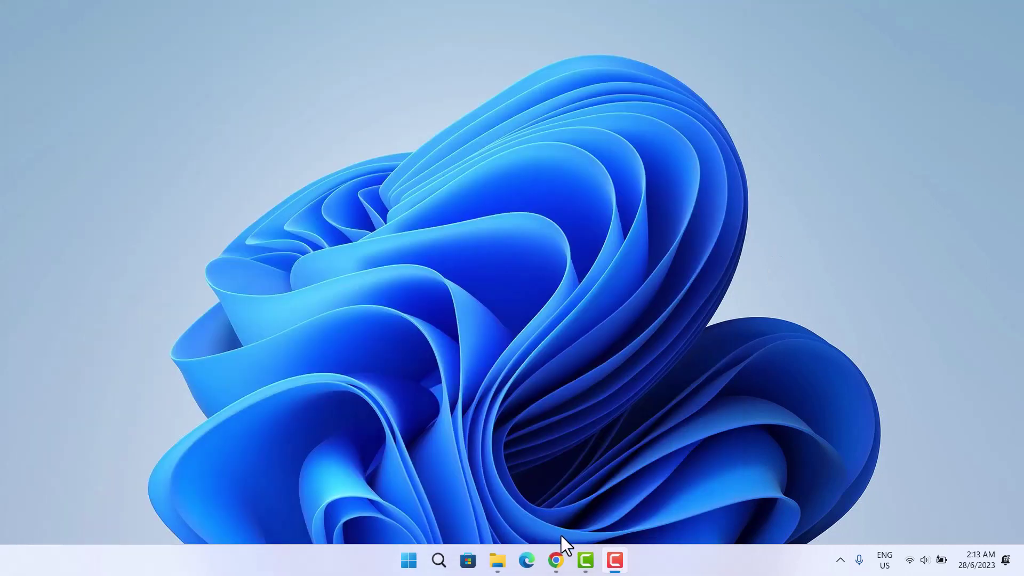
# Switch to Chrome and download the free Windows 11 Cursors Concept v2 pack from its open DeviantArt page.
pyautogui.moveTo(554, 554)
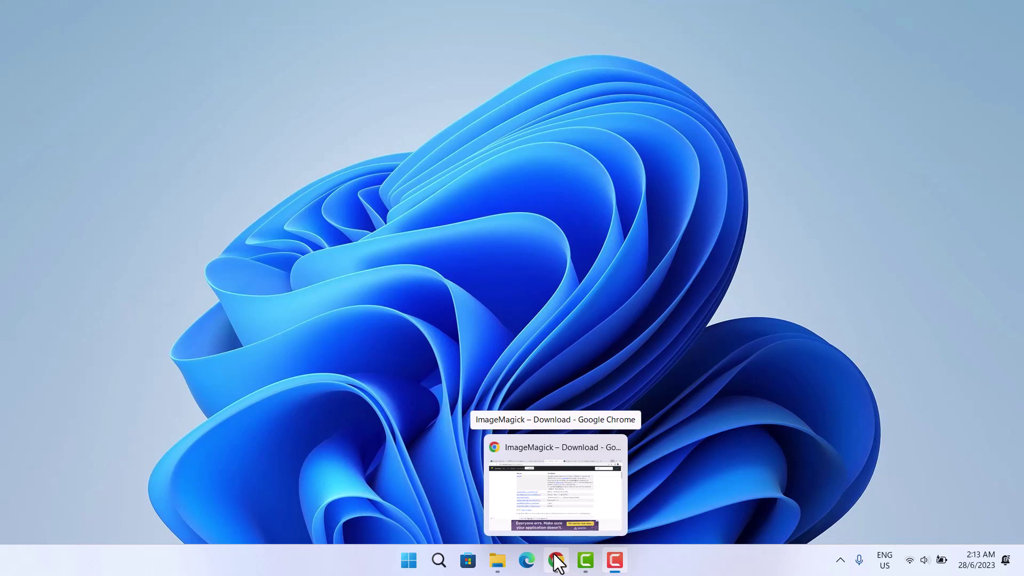
pyautogui.click(555, 561)
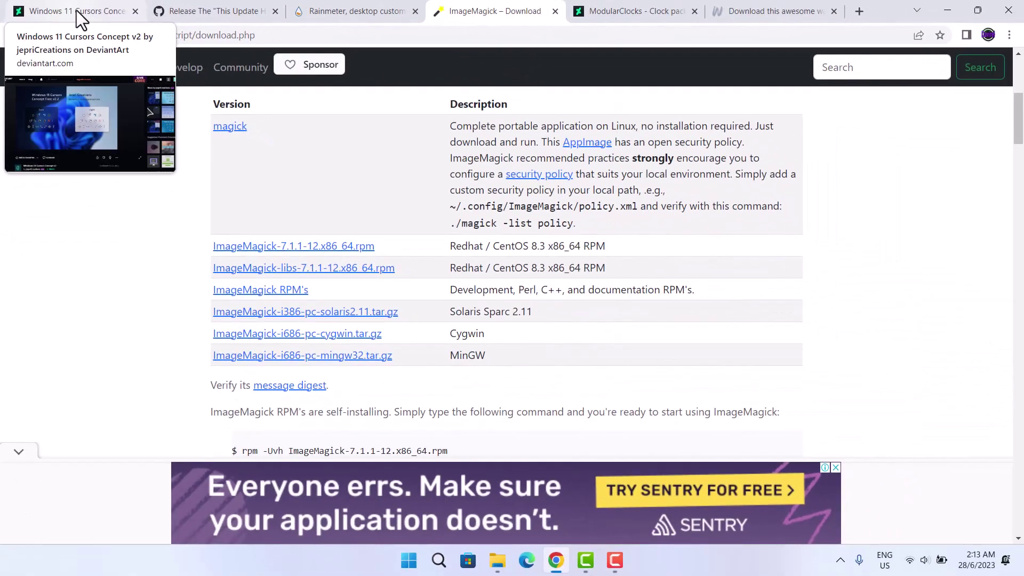
pyautogui.click(77, 11)
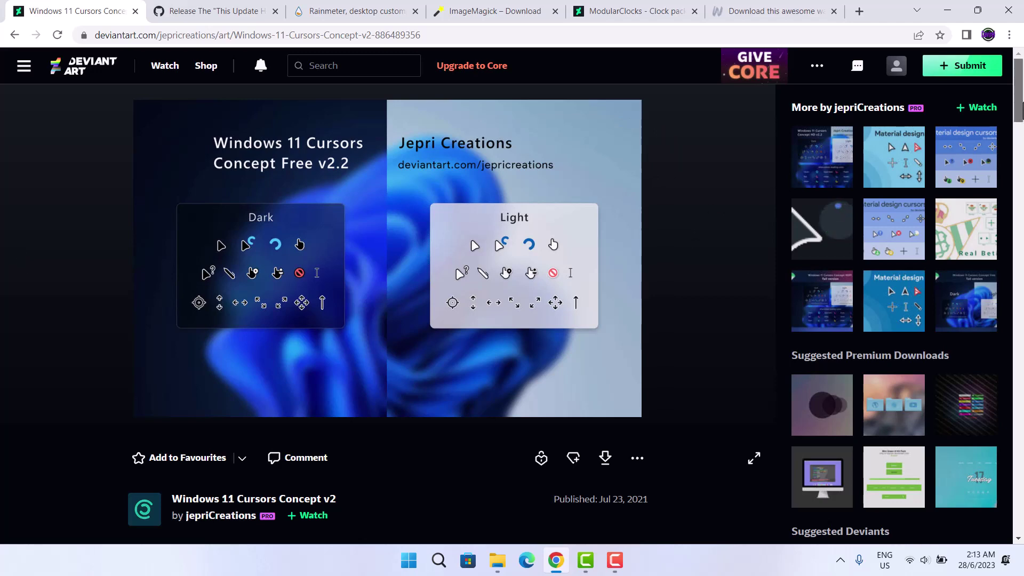
pyautogui.scroll(-1, 709, 205)
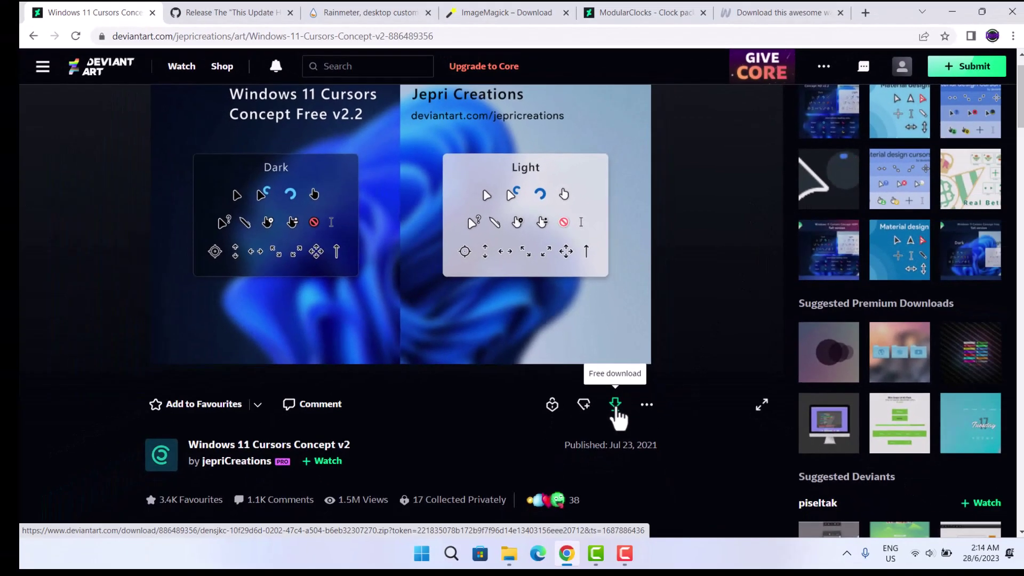
pyautogui.click(614, 404)
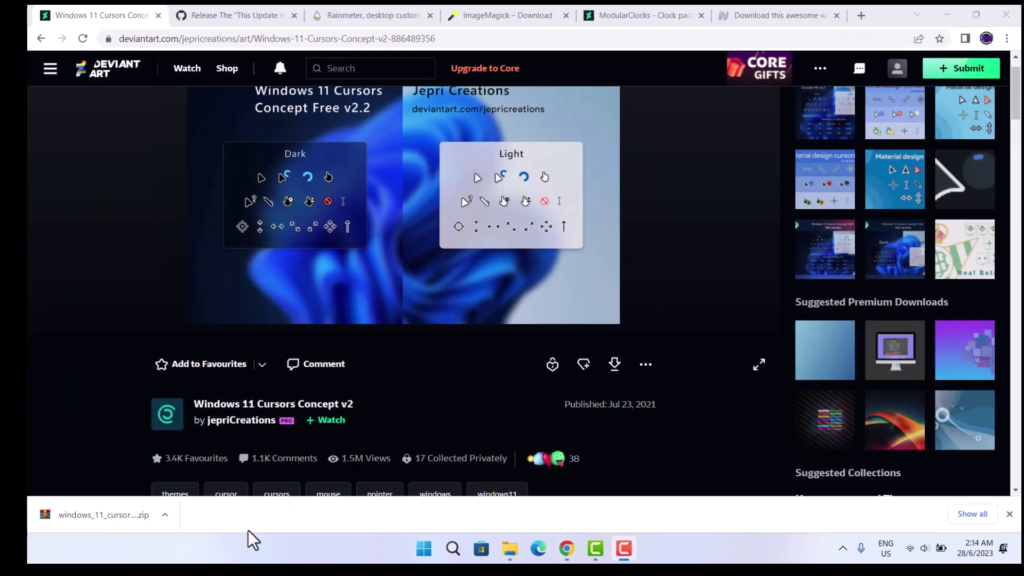
# Show the downloaded cursor ZIP archive in its folder and extract it there with WinRAR.
pyautogui.click(155, 517)
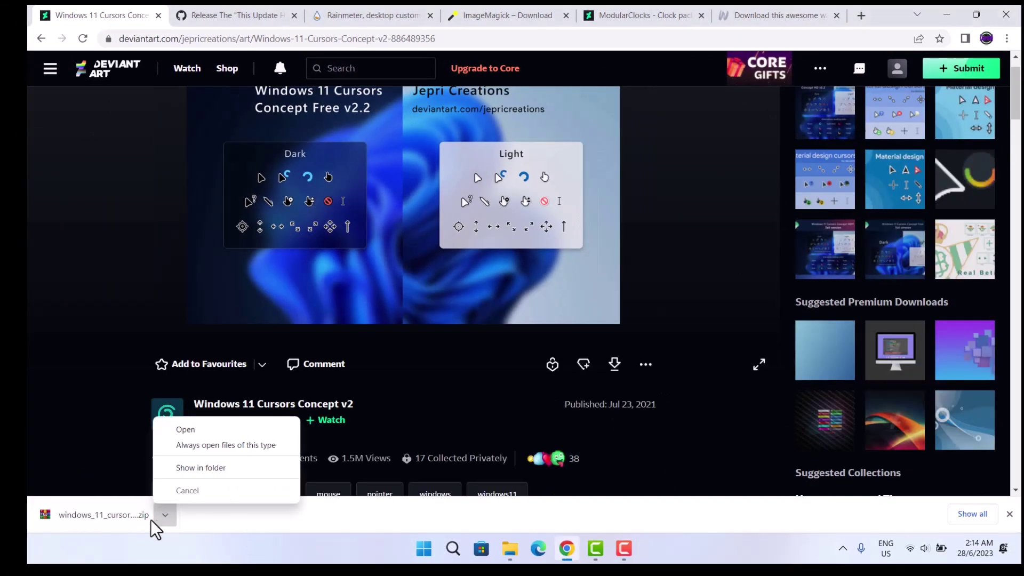
pyautogui.click(218, 467)
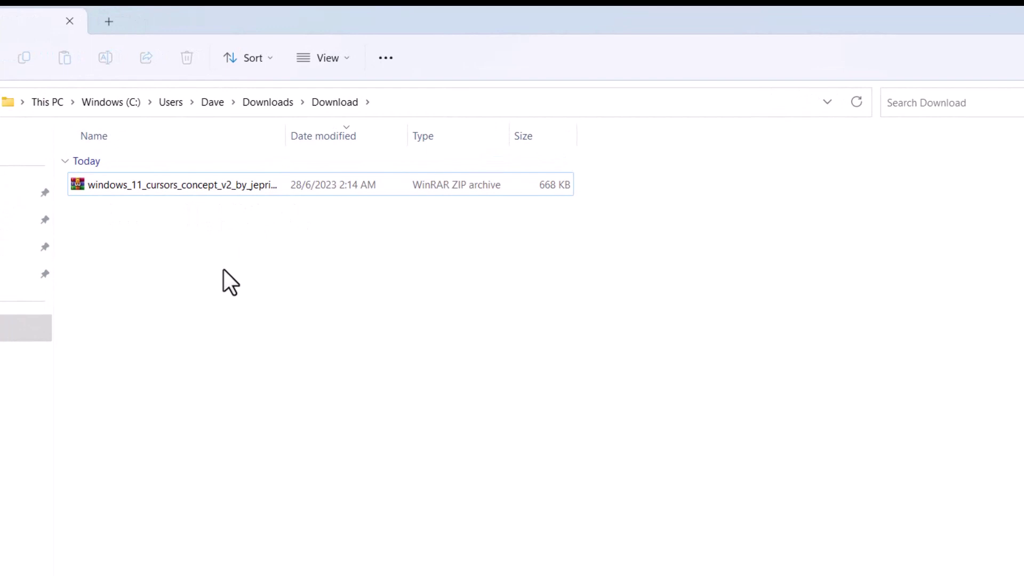
pyautogui.rightClick(157, 187)
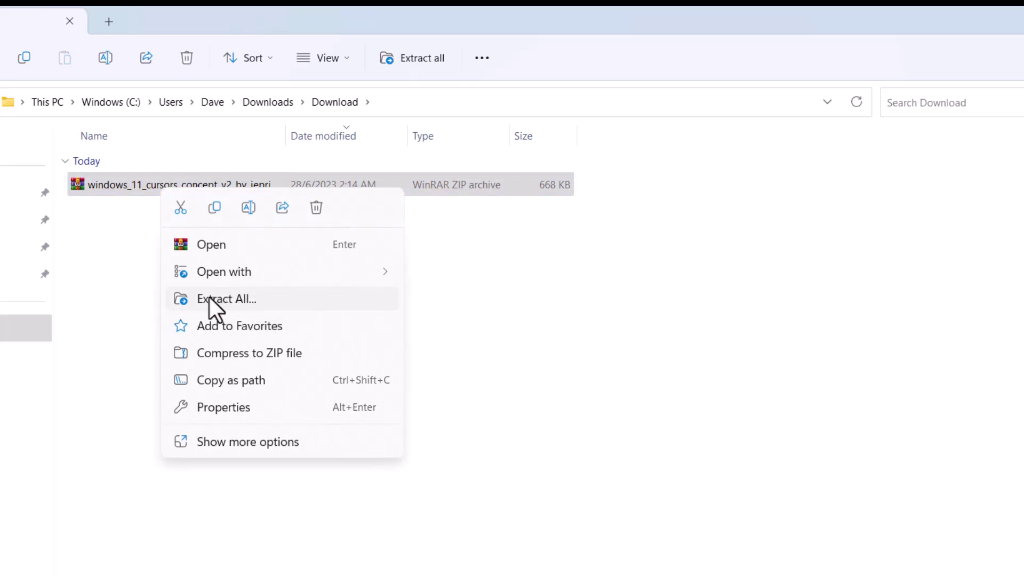
pyautogui.moveTo(165, 262)
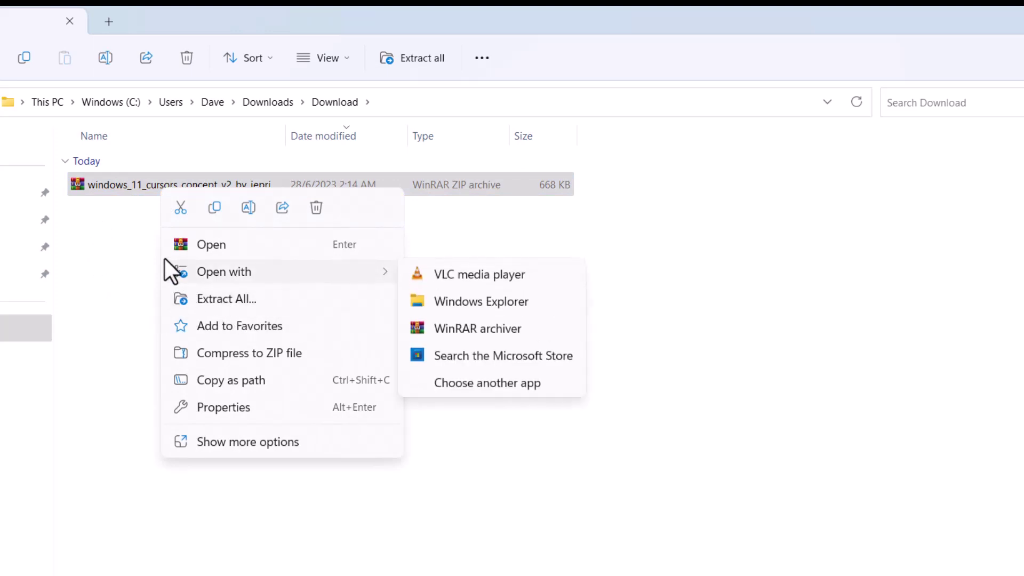
pyautogui.click(244, 442)
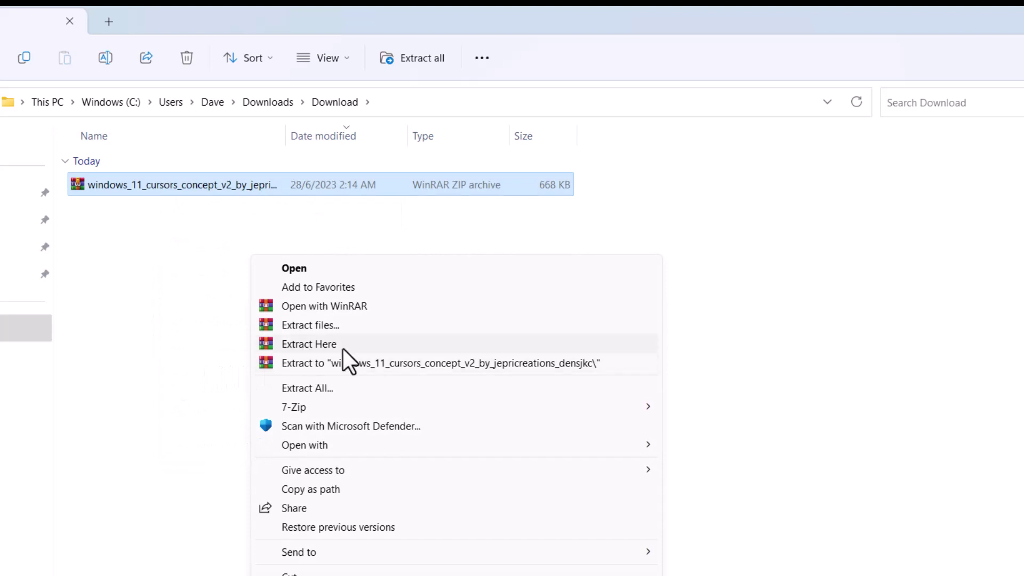
pyautogui.click(322, 345)
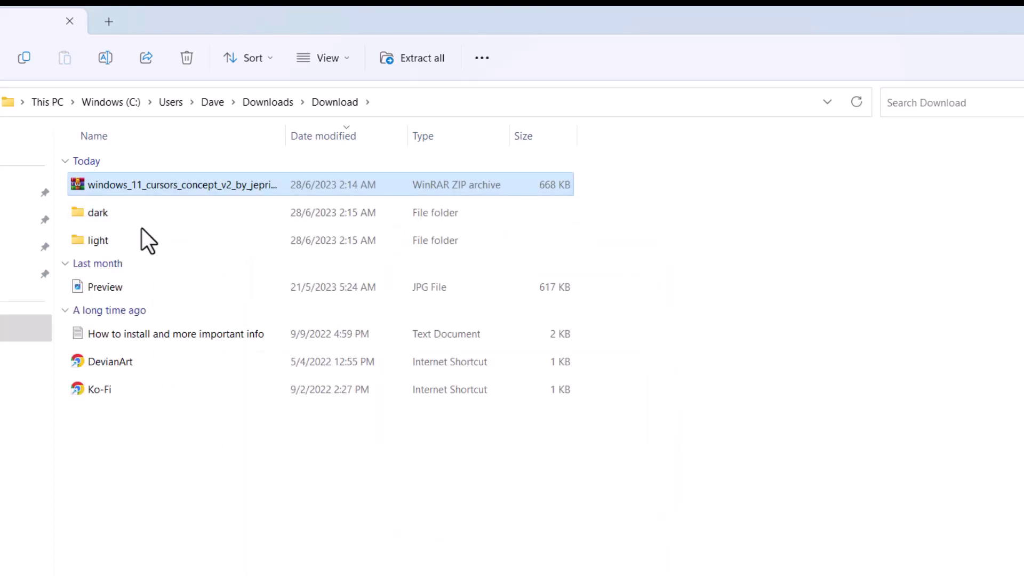
# Install the cursors with the Install setup file from the cursor folder inside the extracted light folder.
pyautogui.doubleClick(105, 239)
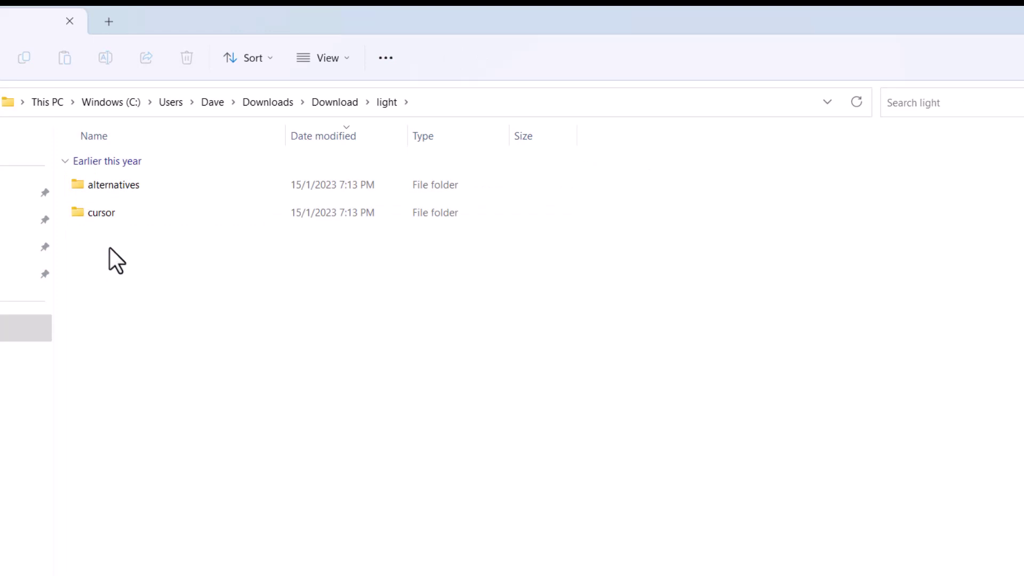
pyautogui.doubleClick(112, 208)
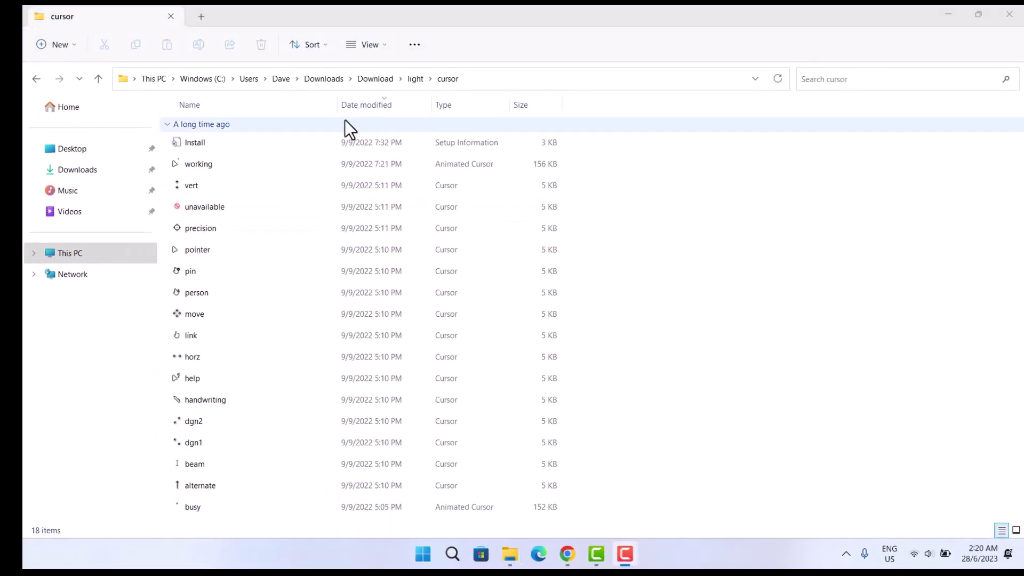
pyautogui.click(255, 141)
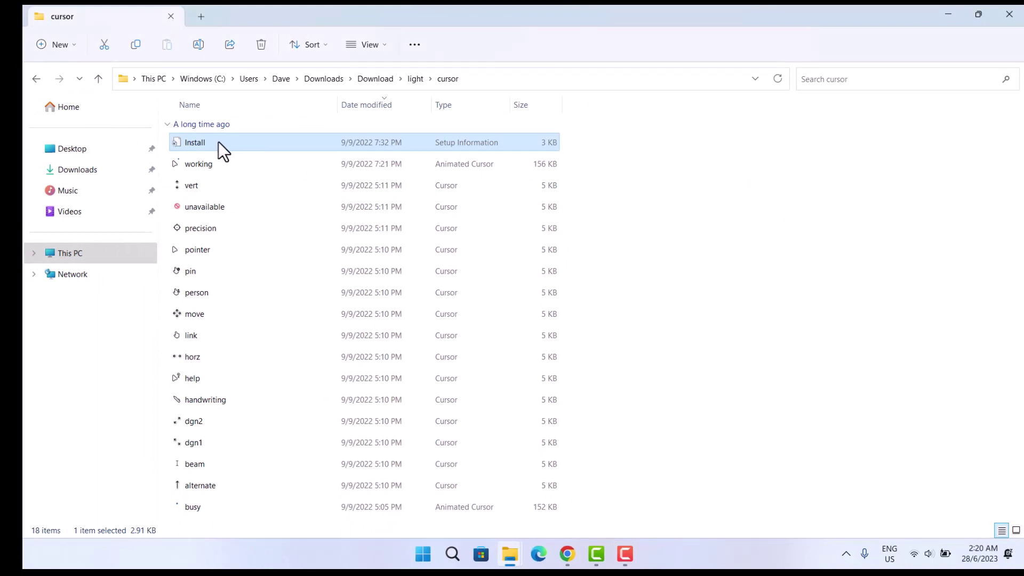
pyautogui.rightClick(232, 143)
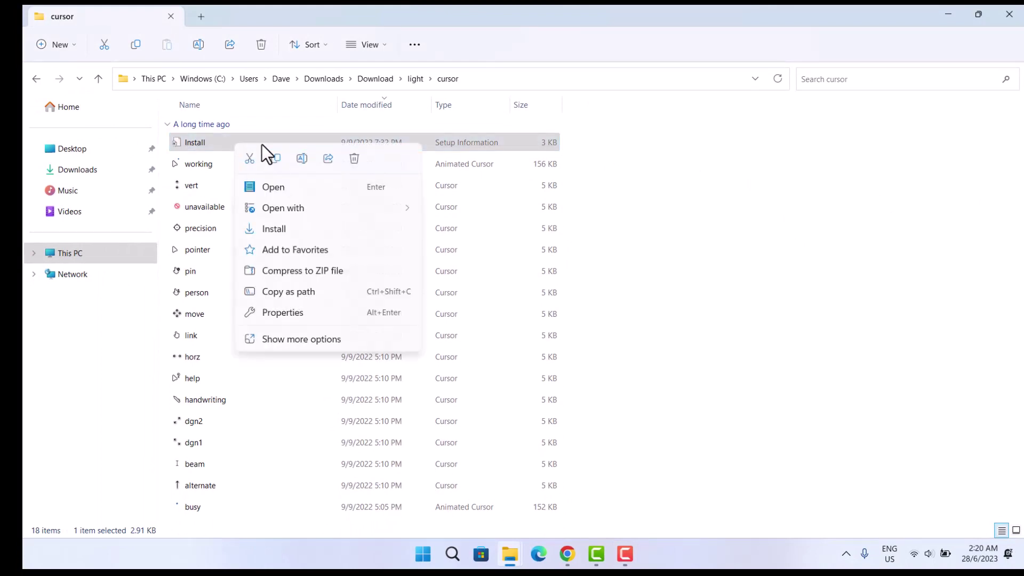
pyautogui.click(291, 339)
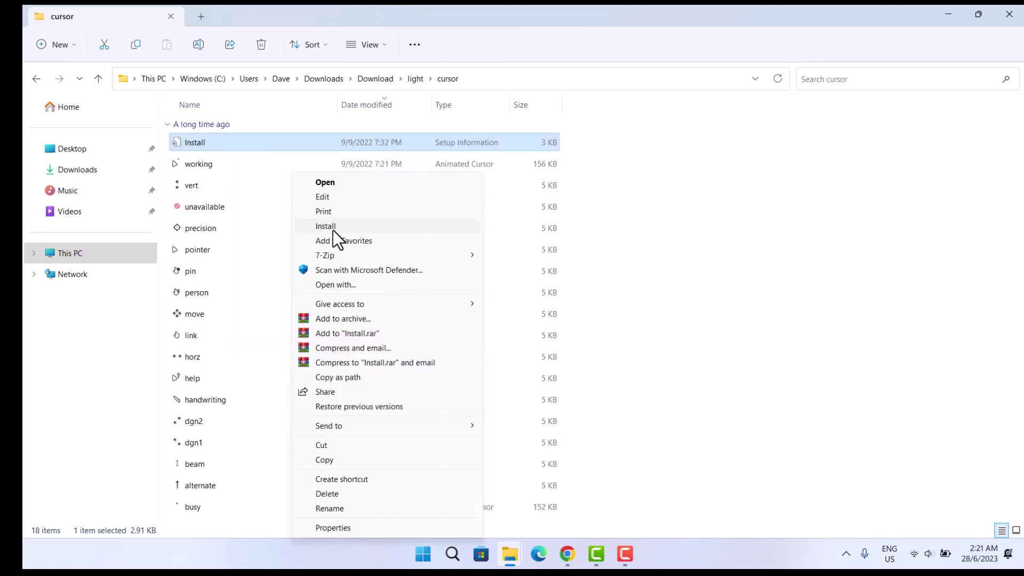
pyautogui.click(328, 227)
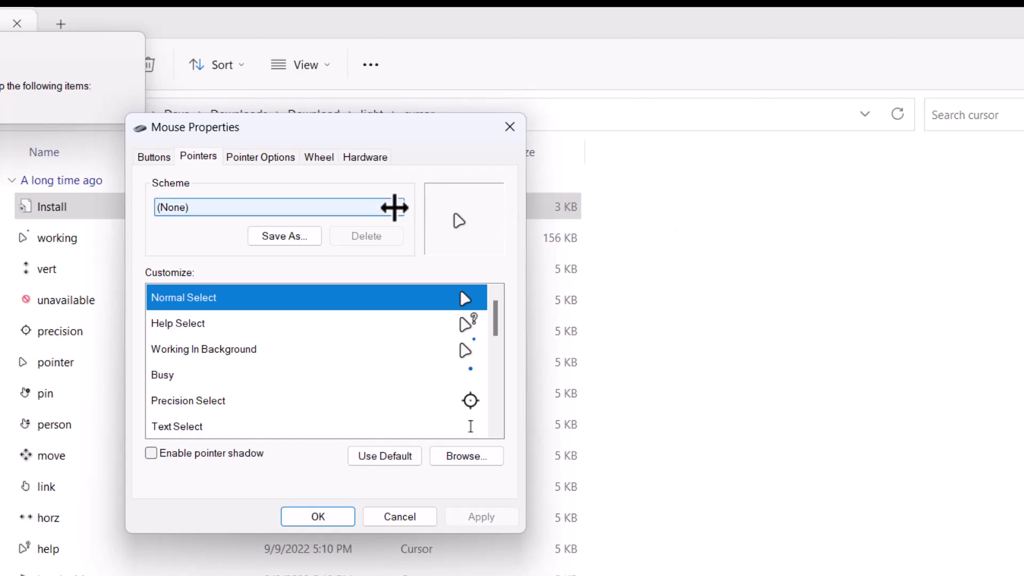
# Apply the W11 Cursor Light Free v2.2 pointer scheme, replacing the existing scheme of that name, and close the cursor folder.
pyautogui.click(394, 207)
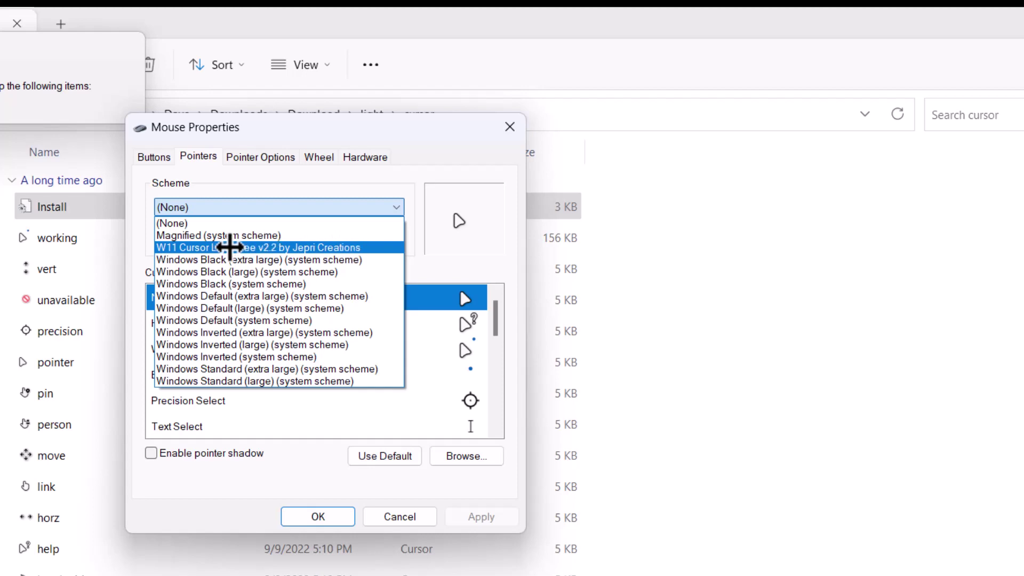
pyautogui.click(228, 247)
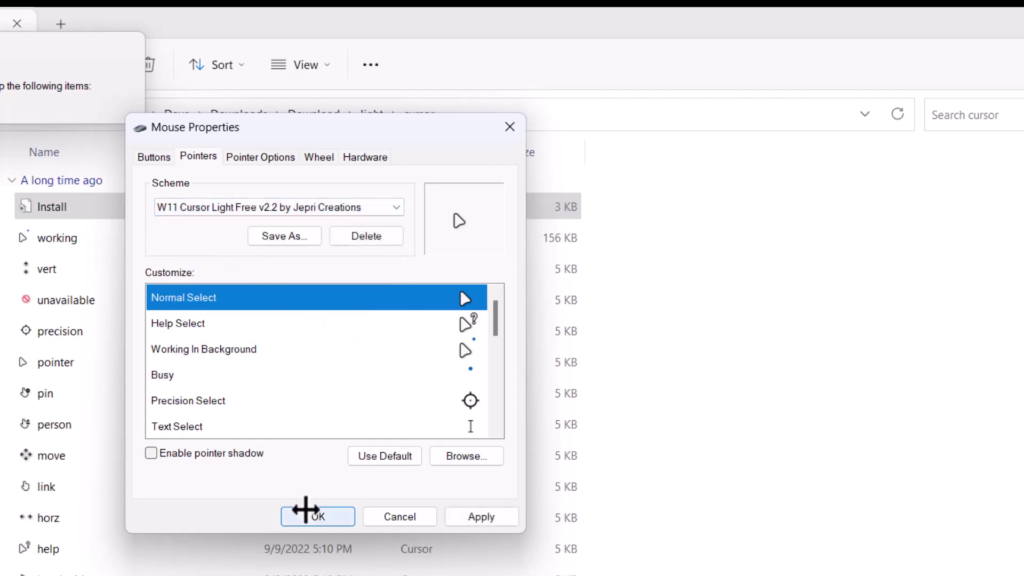
pyautogui.click(310, 510)
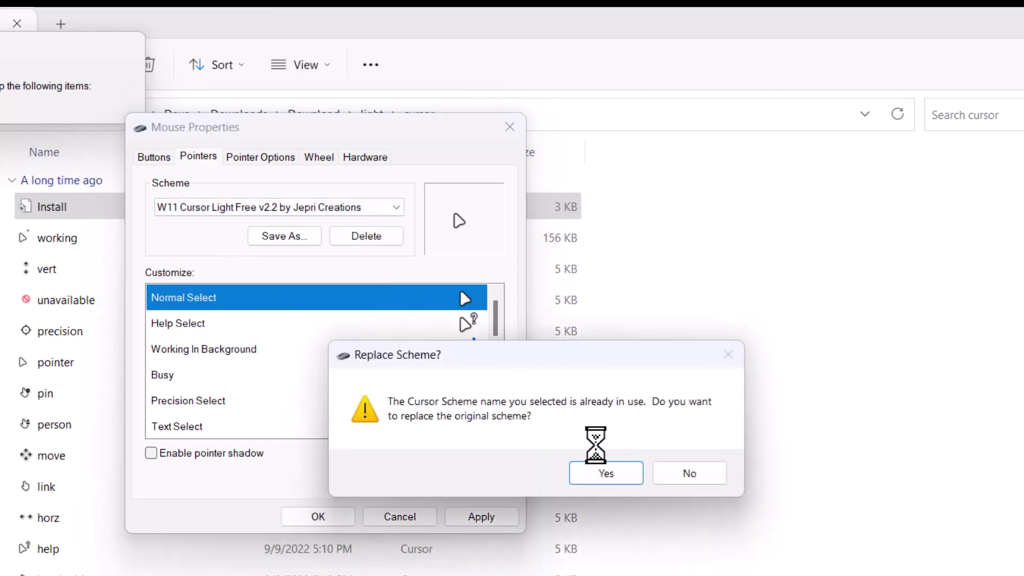
pyautogui.click(605, 473)
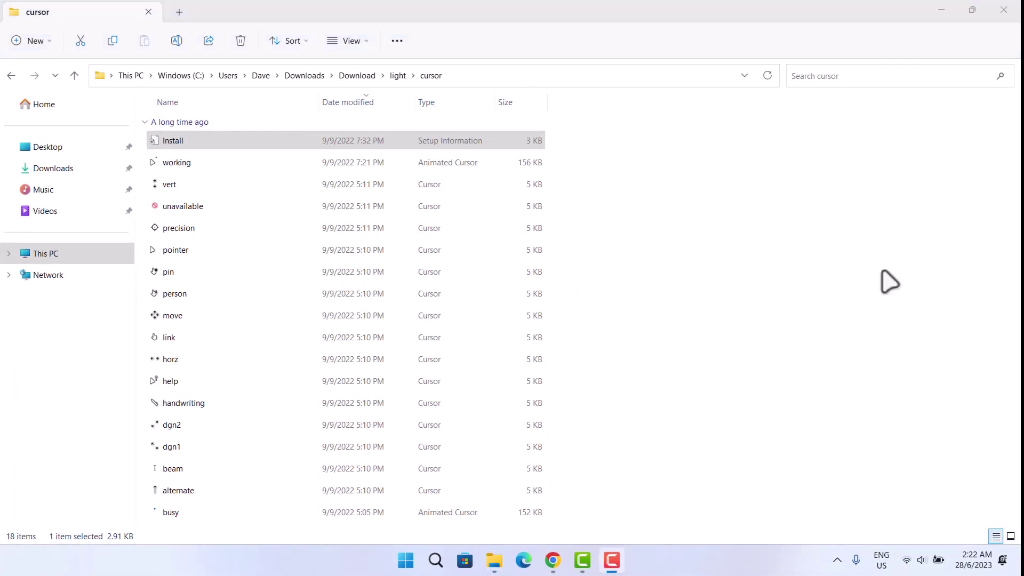
pyautogui.click(1008, 22)
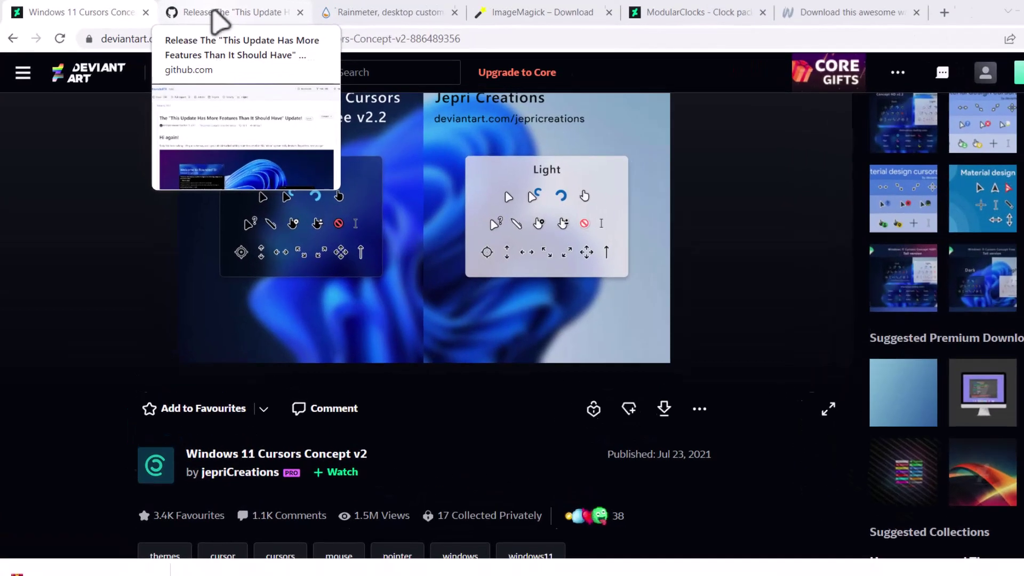
# Download RoundedTB_R3.1.zip from the assets of the open GitHub release page and show it in its folder.
pyautogui.click(214, 12)
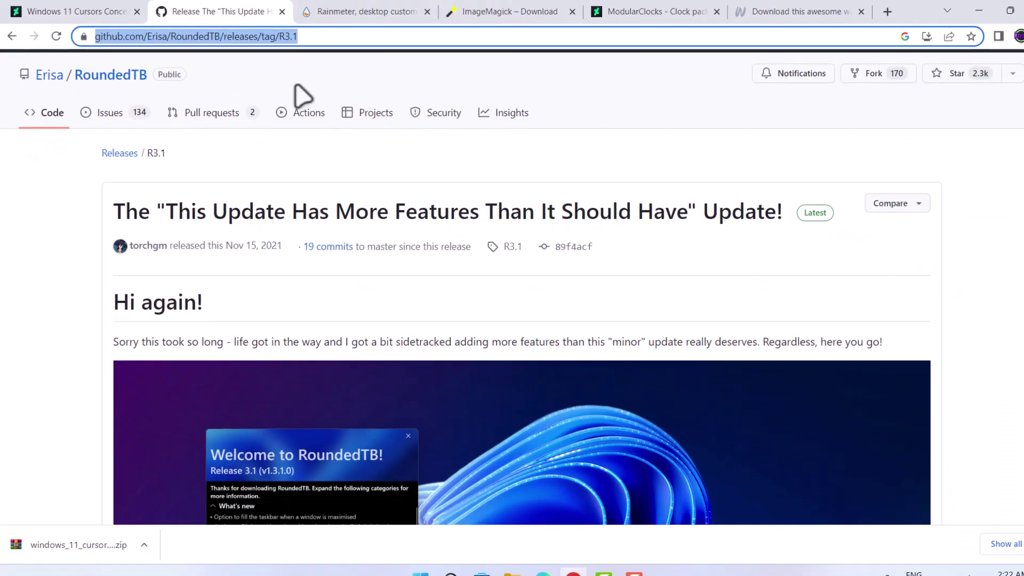
pyautogui.click(297, 96)
pyautogui.scroll(-3, 297, 96)
pyautogui.moveTo(1022, 200); pyautogui.dragTo(1021, 440)
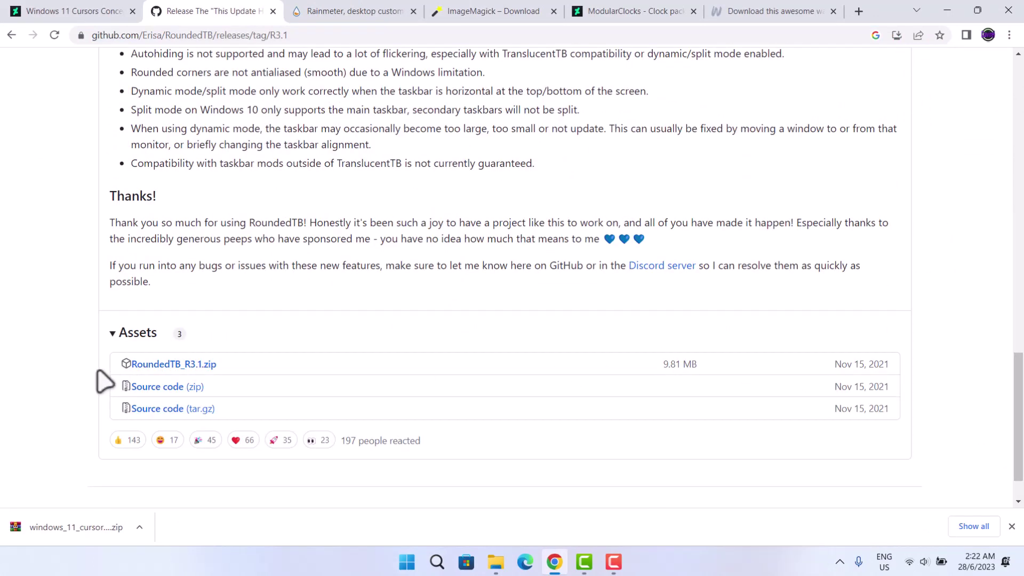
pyautogui.click(158, 368)
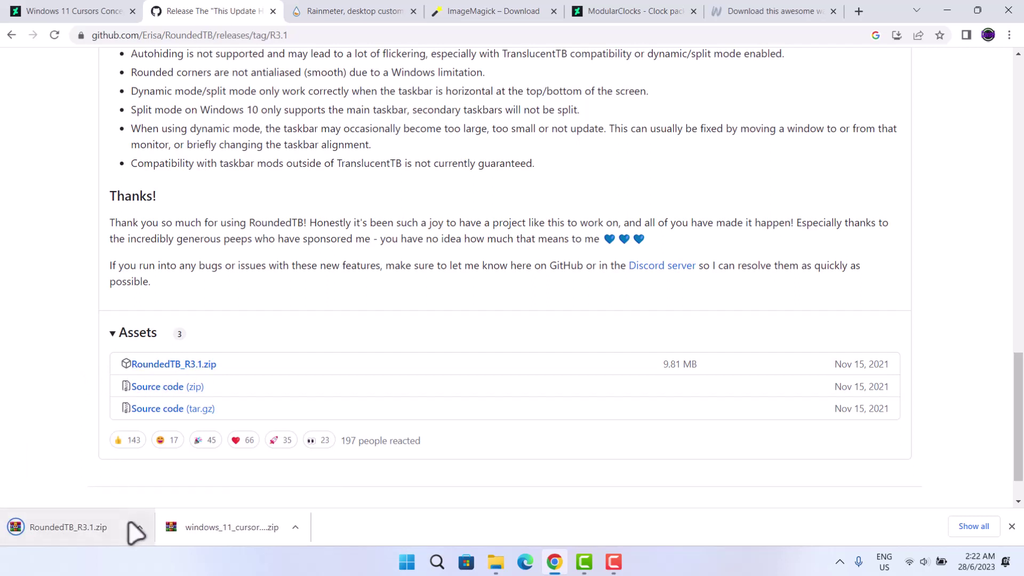
pyautogui.click(138, 528)
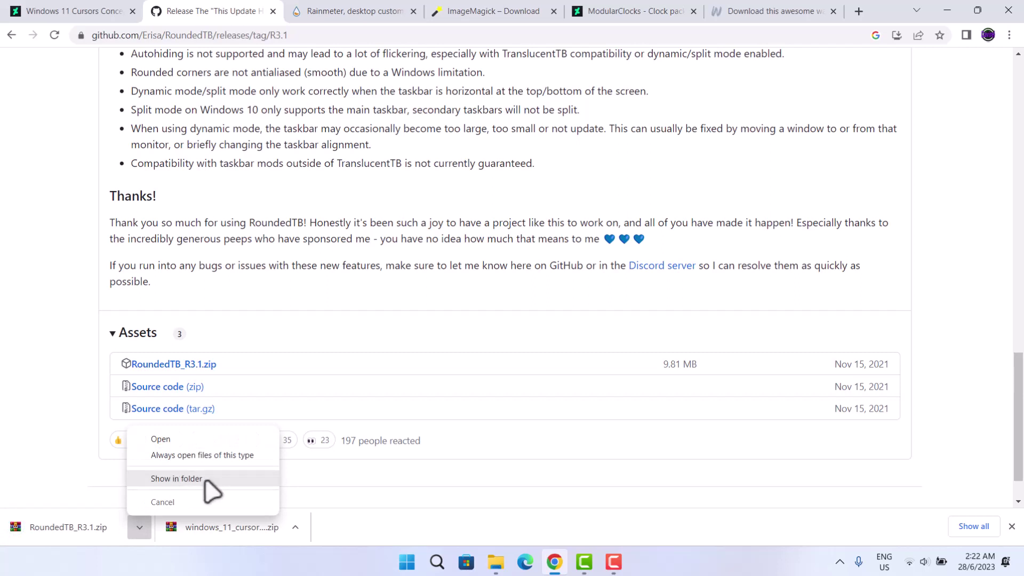
pyautogui.click(179, 479)
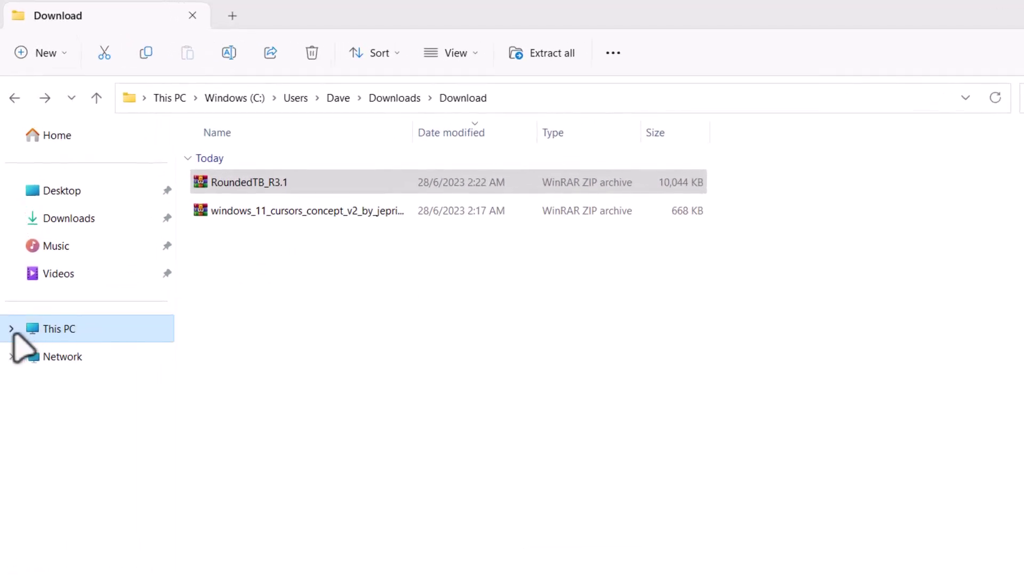
# Create a new folder named Rounded TB on the Windows (C:) drive.
pyautogui.click(11, 329)
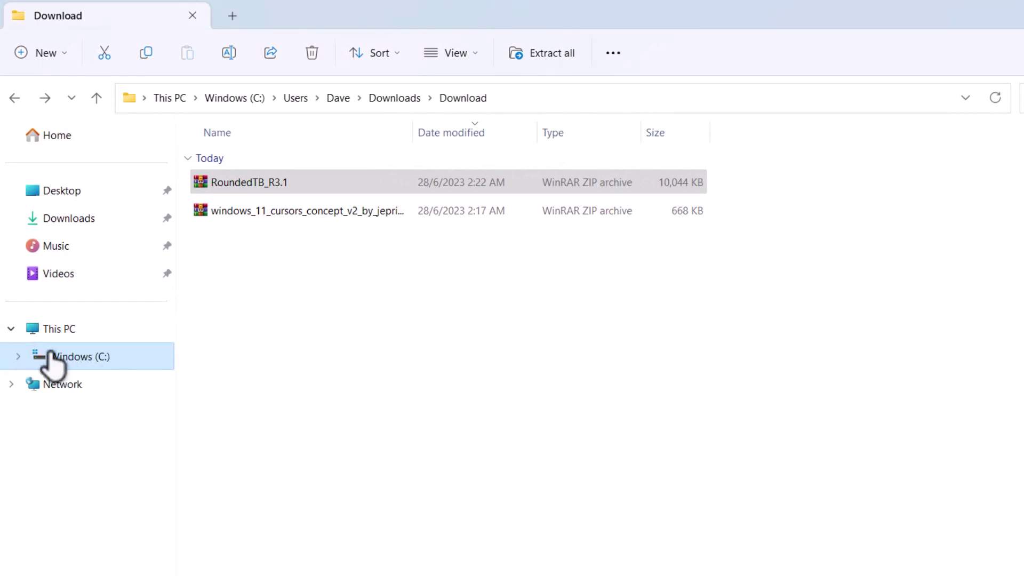
pyautogui.click(95, 356)
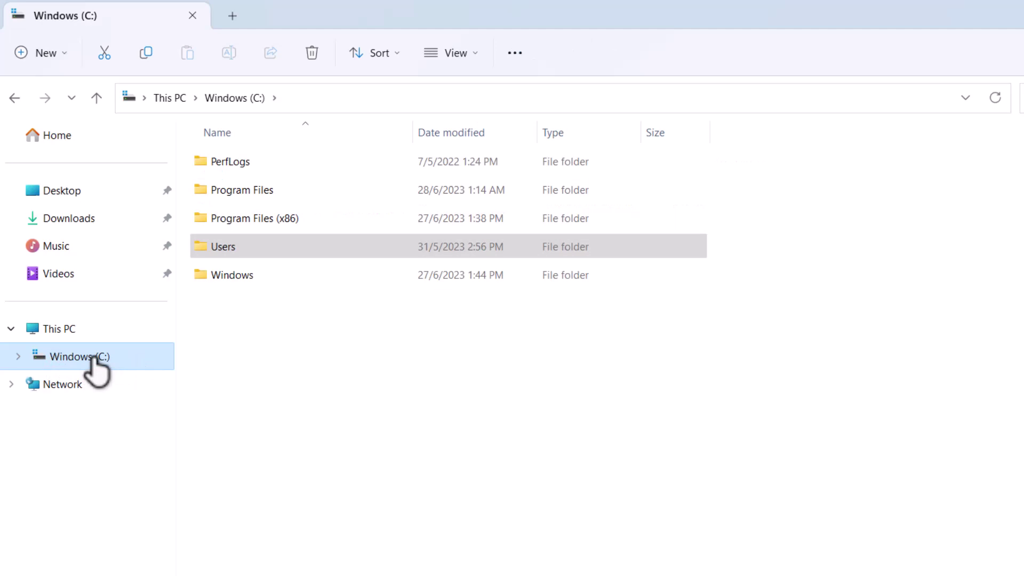
pyautogui.click(293, 339)
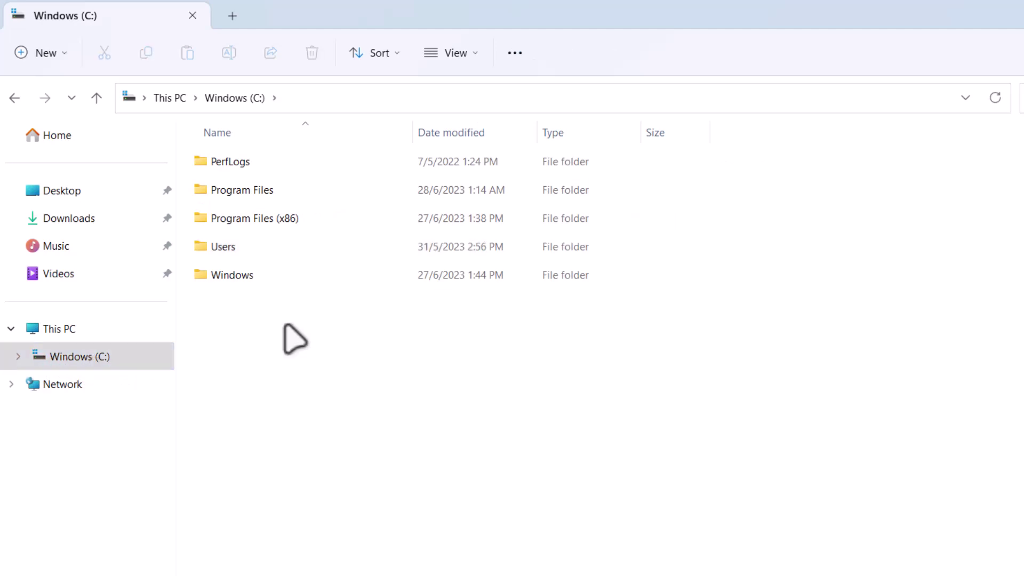
pyautogui.click(63, 53)
pyautogui.click(44, 96)
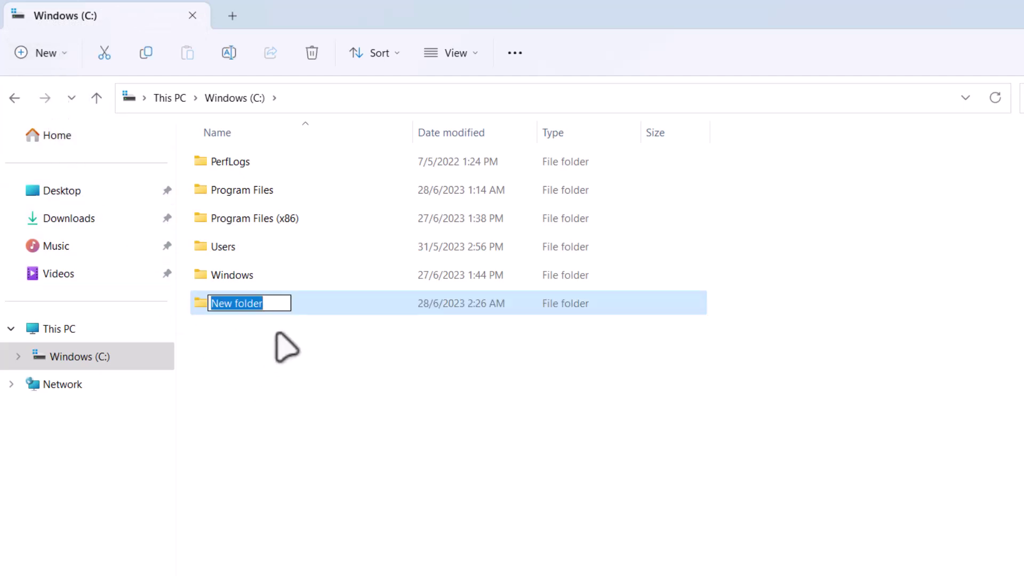
pyautogui.press('BackSpace')
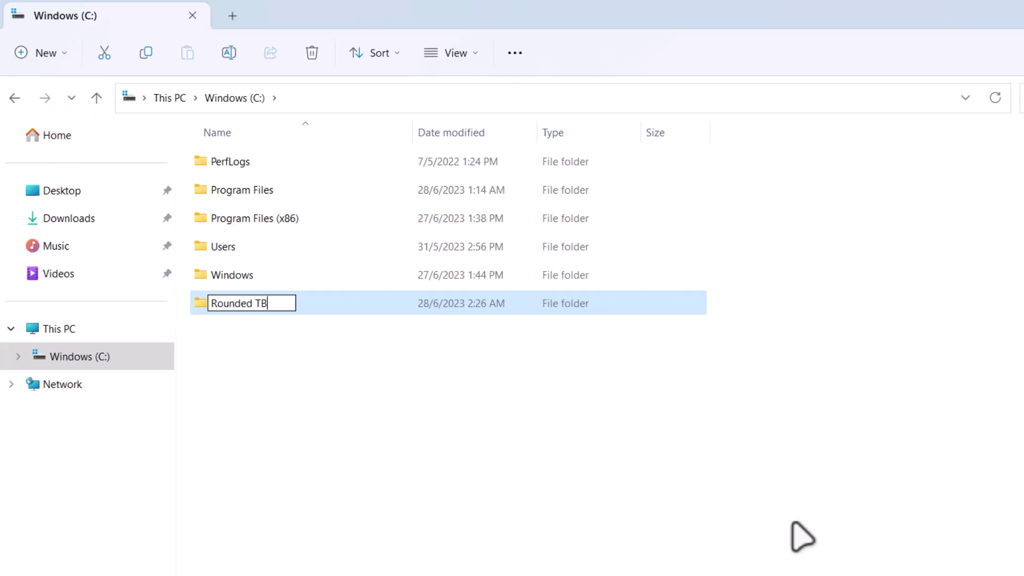
pyautogui.write('Rounded TB')
pyautogui.press('Return')
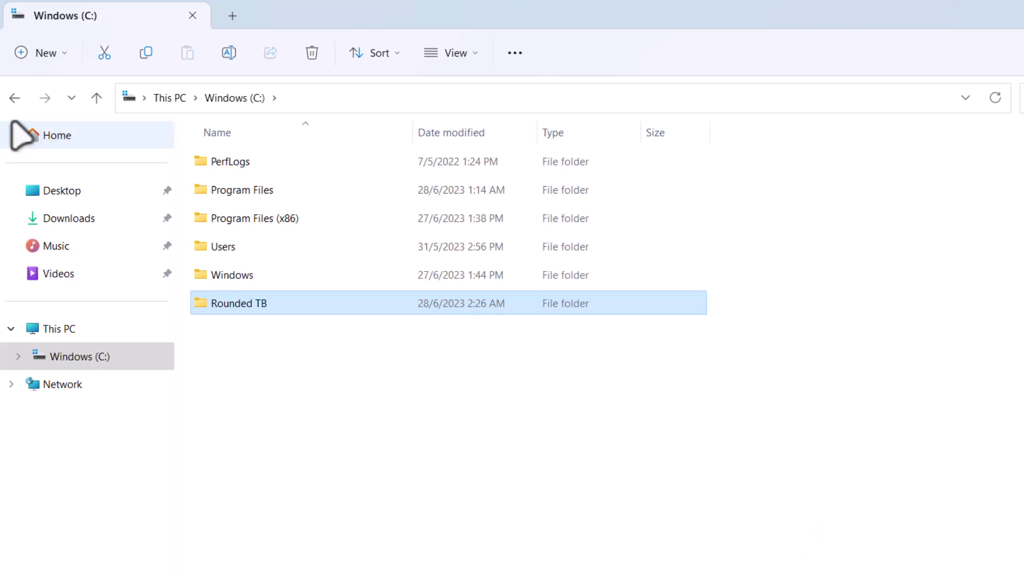
# Extract the downloaded RoundedTB_R3.1 archive into the C:\Rounded TB folder.
pyautogui.click(14, 97)
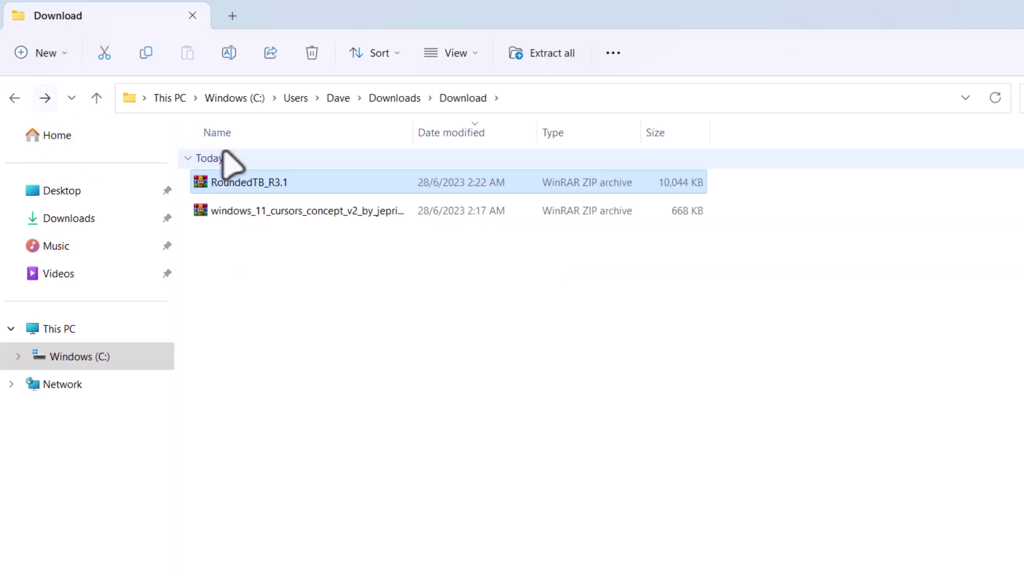
pyautogui.rightClick(250, 183)
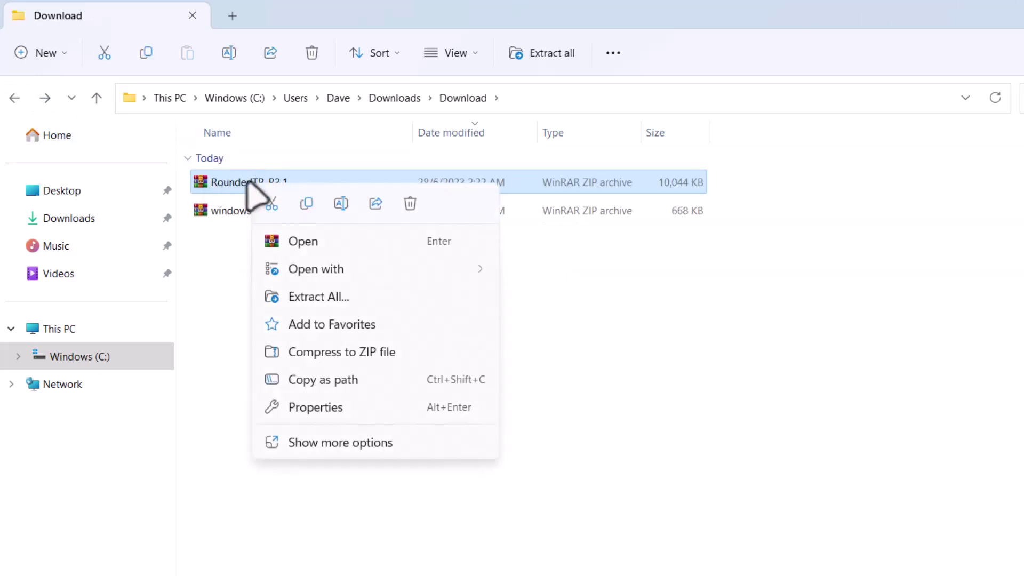
pyautogui.click(331, 298)
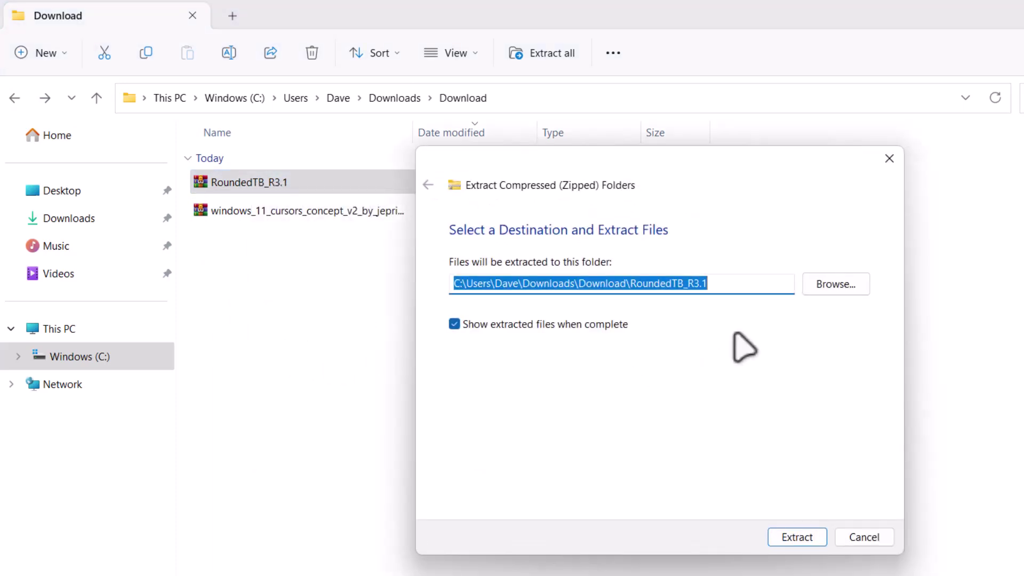
pyautogui.click(836, 285)
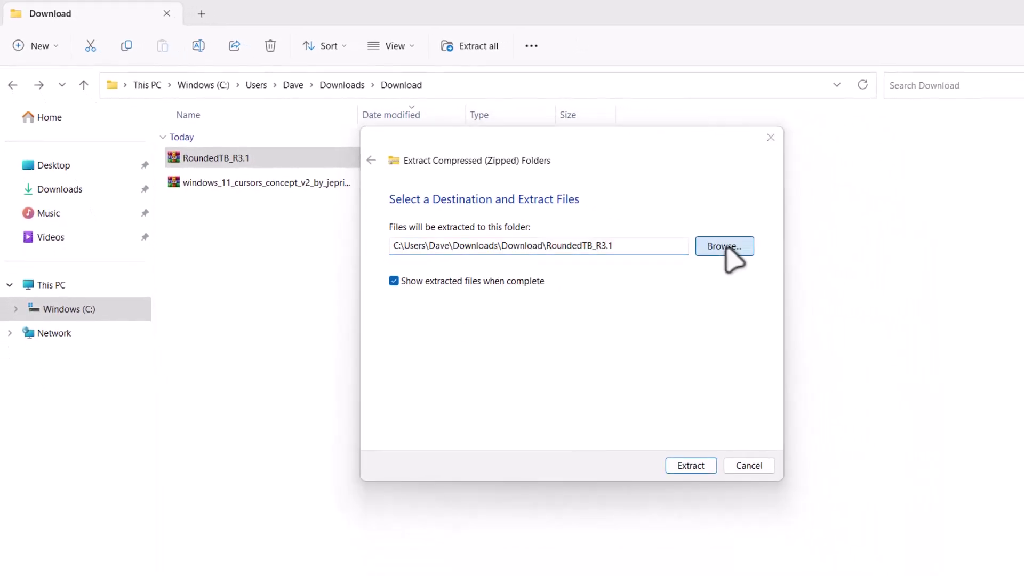
pyautogui.scroll(-1, 448, 245)
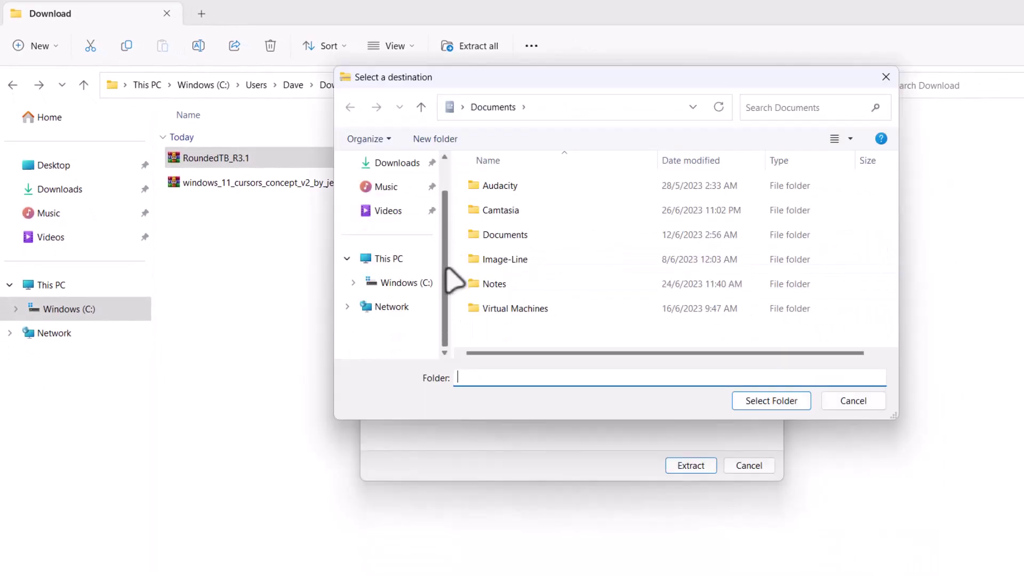
pyautogui.click(397, 283)
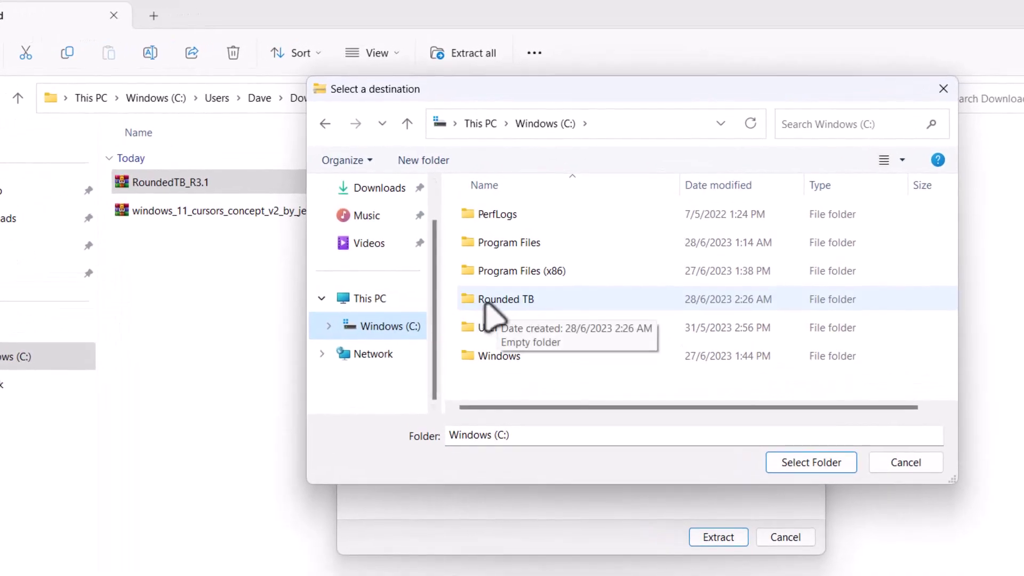
pyautogui.click(513, 300)
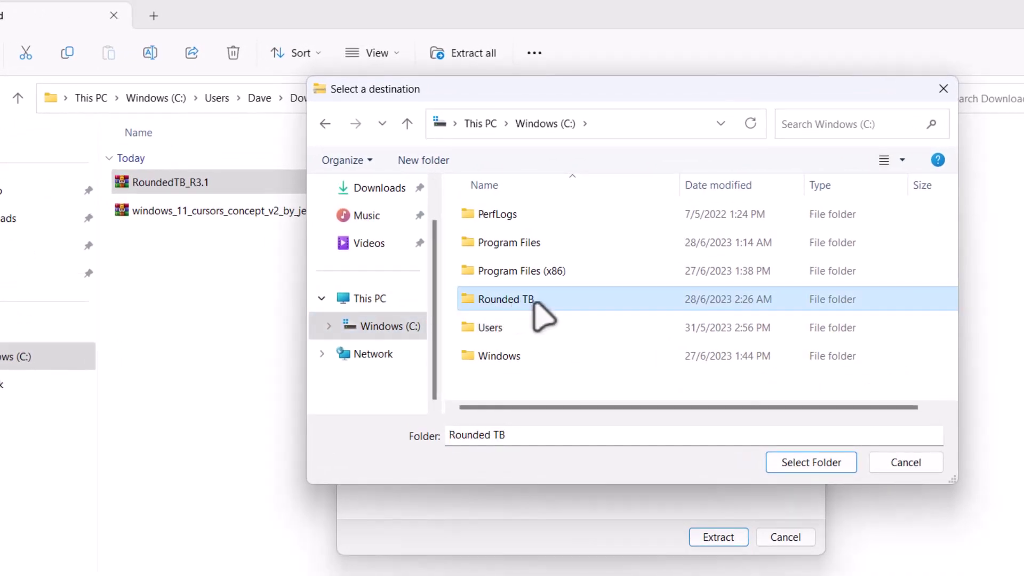
pyautogui.click(797, 463)
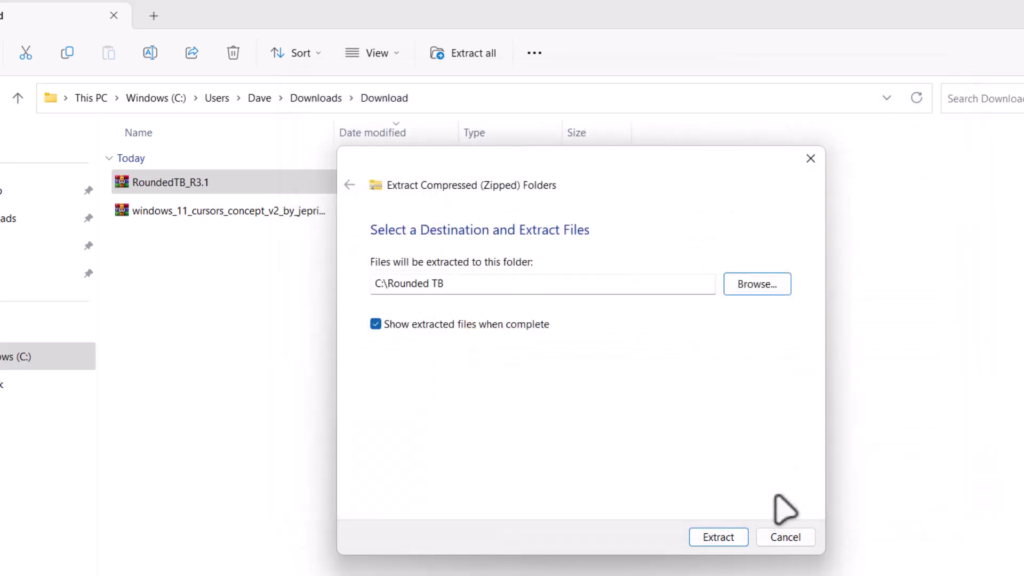
pyautogui.click(718, 537)
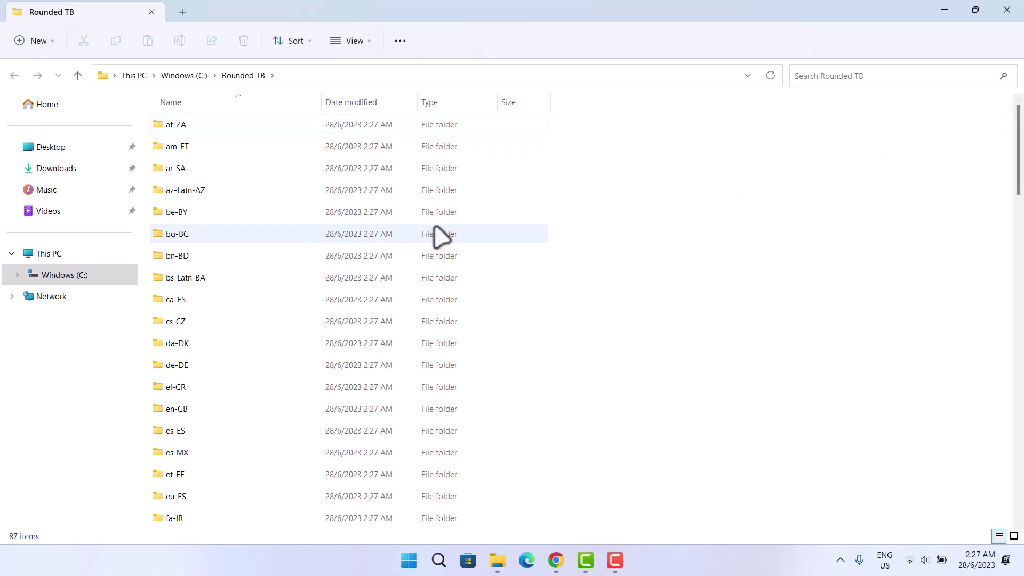
# Run the RoundedTB application from the extracted files as administrator, dismiss its welcome message and move its settings window clear.
pyautogui.scroll(-3, 560, 284)
pyautogui.scroll(-20, 560, 285)
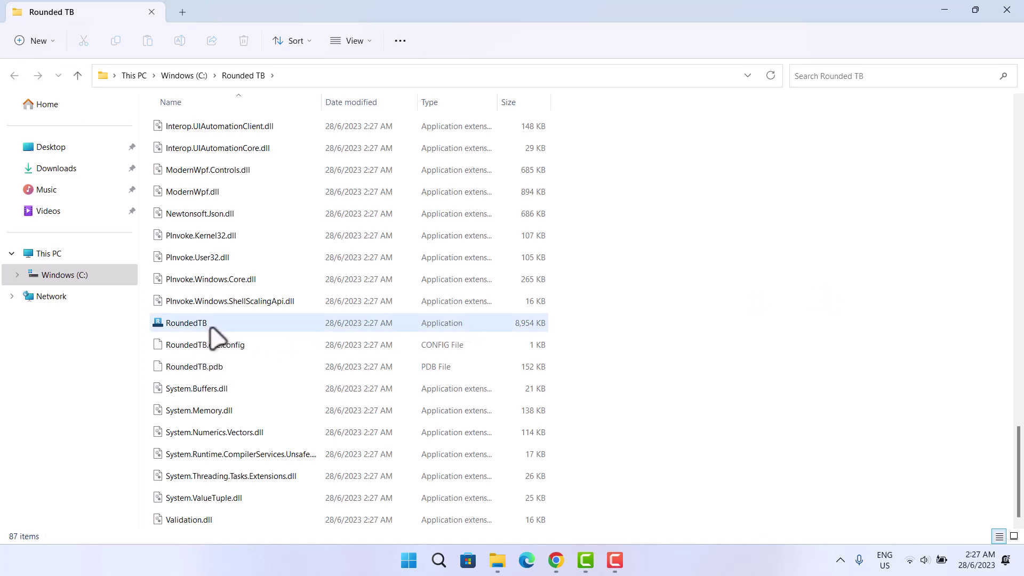
pyautogui.rightClick(215, 336)
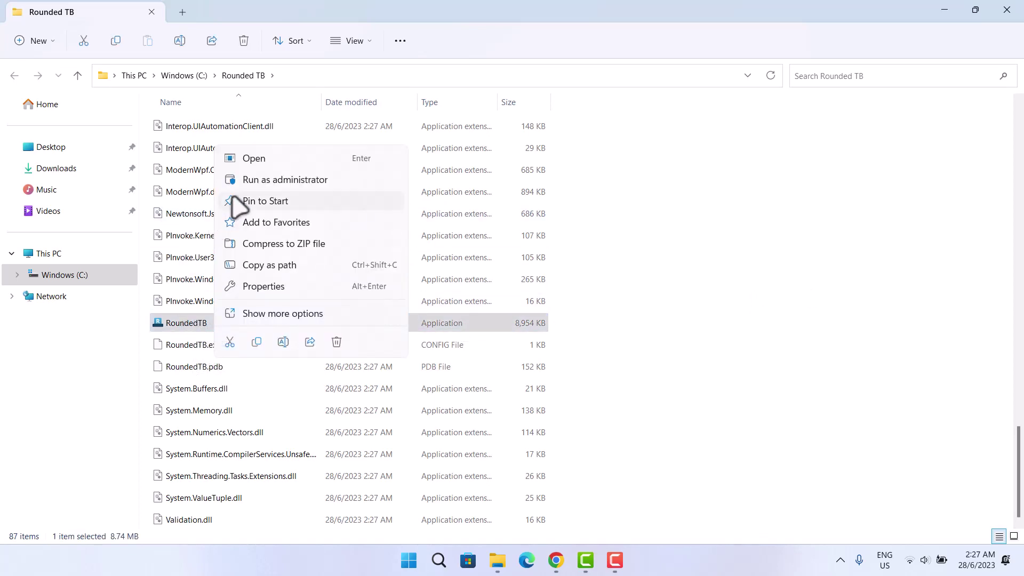
pyautogui.click(283, 181)
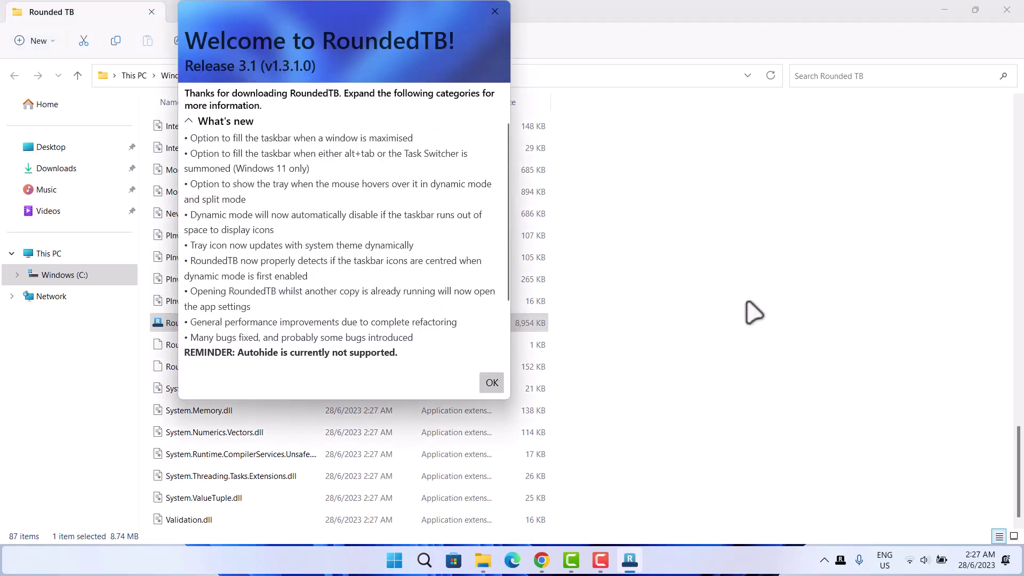
pyautogui.click(492, 384)
pyautogui.moveTo(171, 130); pyautogui.dragTo(485, 84)
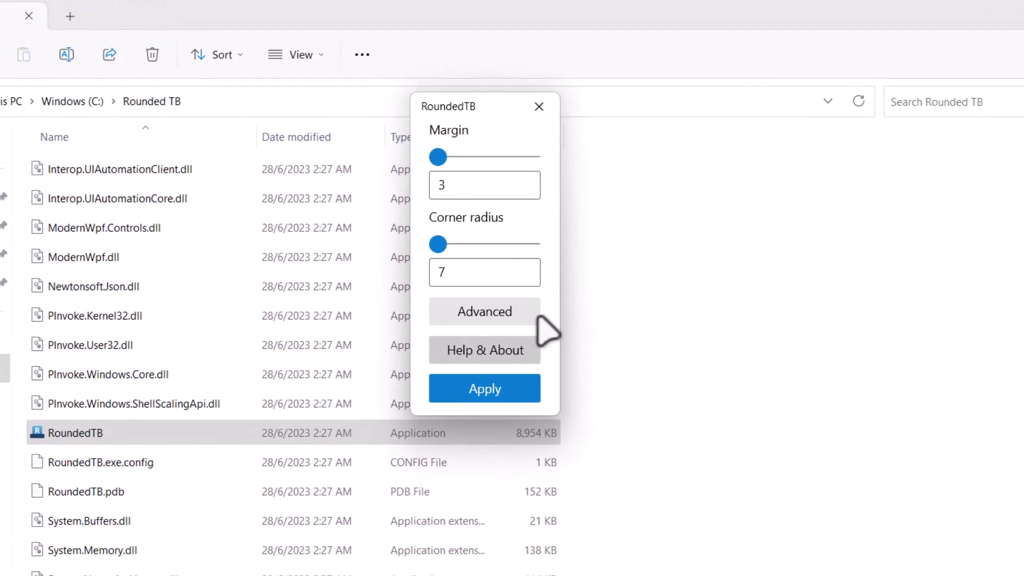
# Apply RoundedTB's advanced options Dynamic mode and Show system tray on hover, with margin 2 and corner radius 18.
pyautogui.click(482, 315)
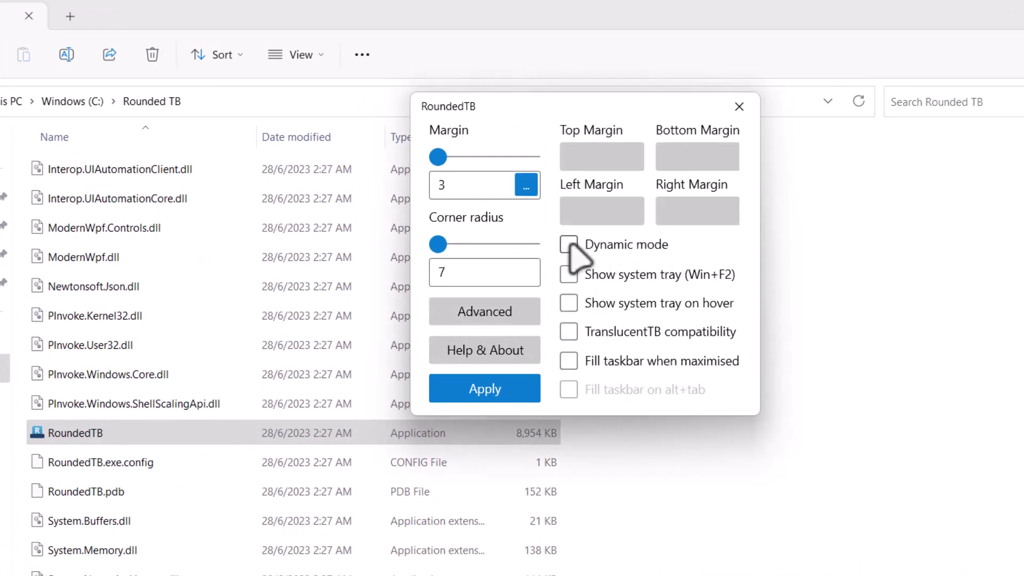
pyautogui.click(569, 245)
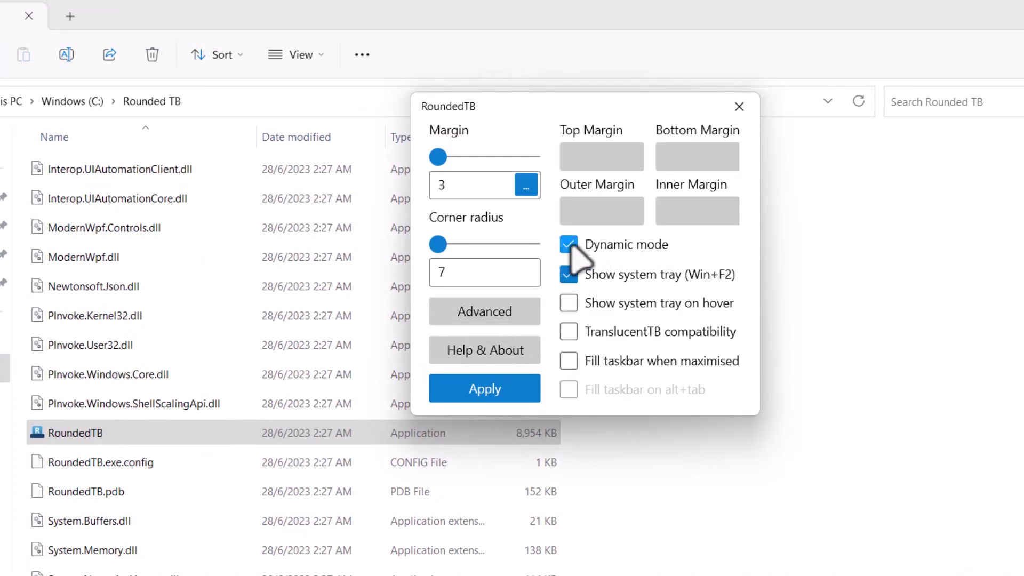
pyautogui.click(569, 303)
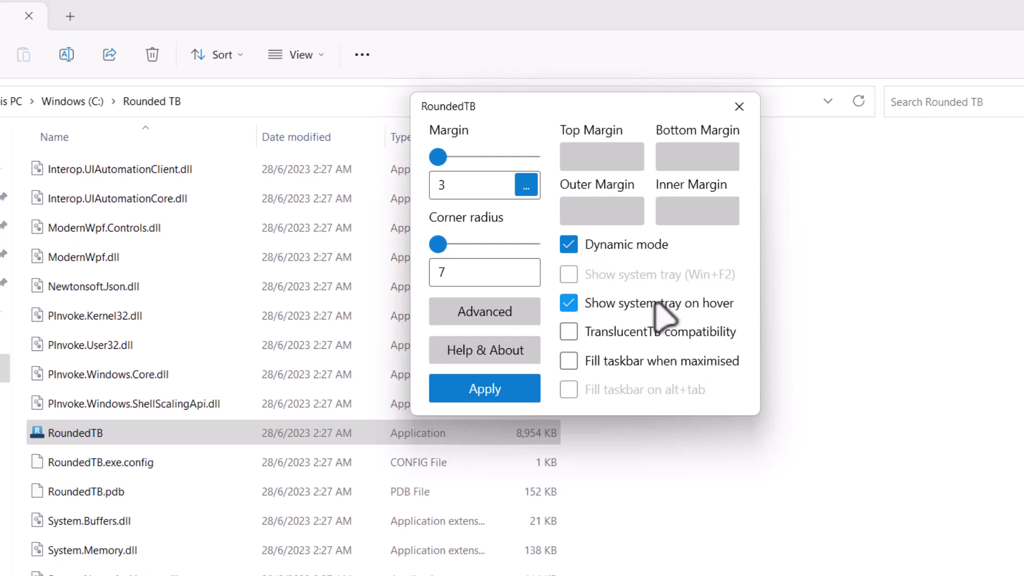
pyautogui.moveTo(438, 157); pyautogui.dragTo(457, 167)
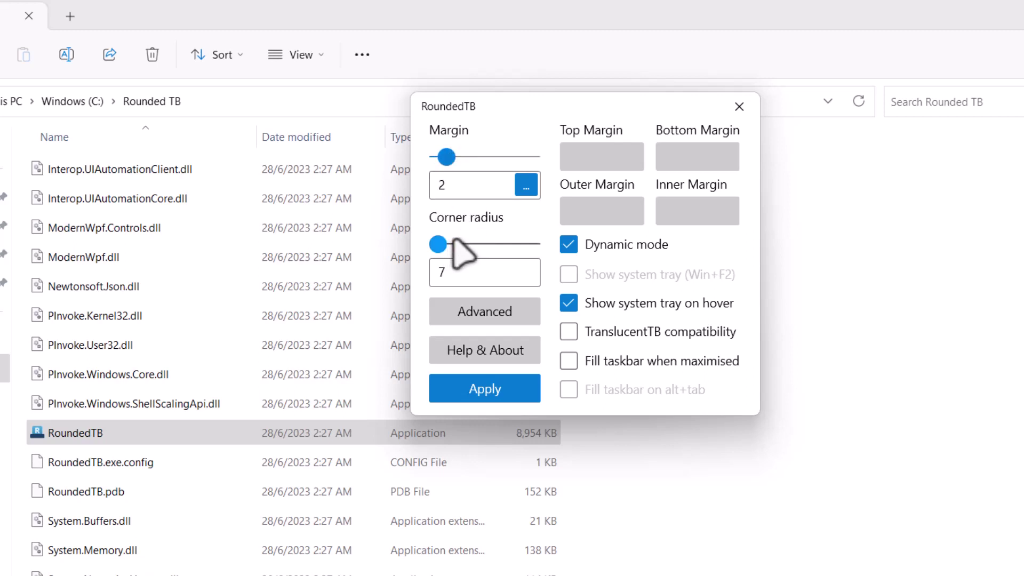
pyautogui.moveTo(438, 244); pyautogui.dragTo(472, 245)
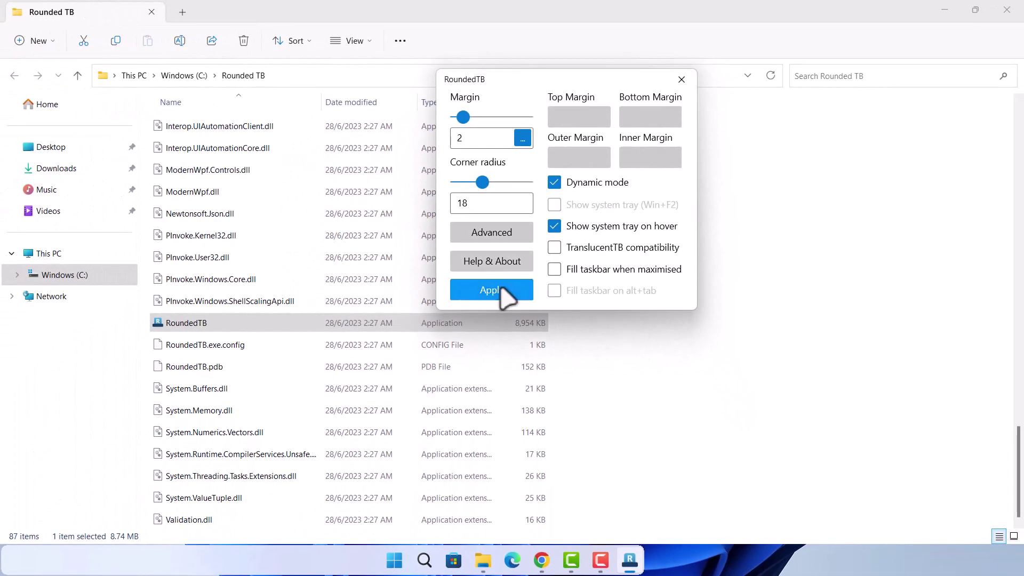
pyautogui.click(492, 290)
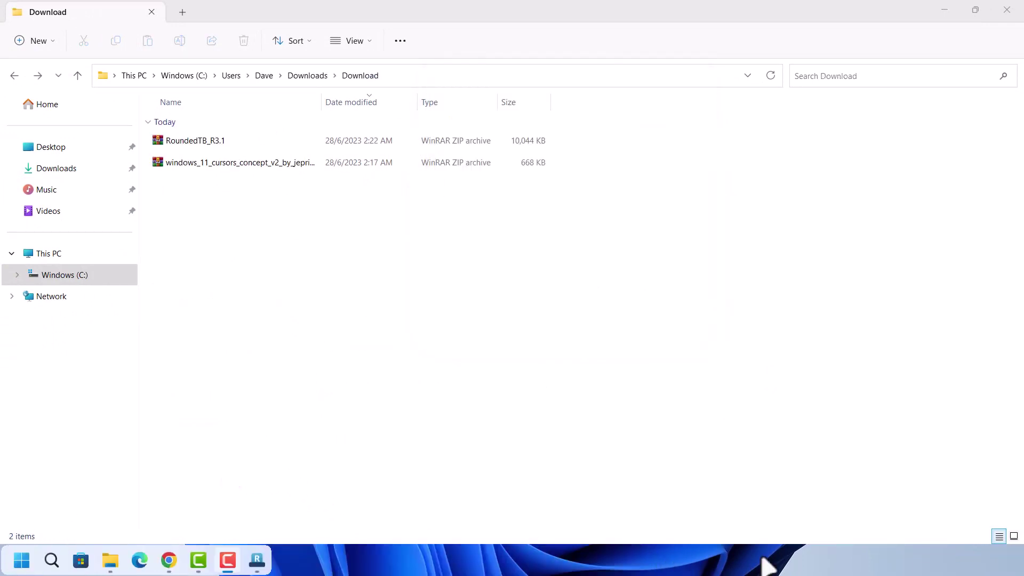
# Set the taskbar alignment to Center in the Windows taskbar personalization settings and close Settings.
pyautogui.rightClick(754, 553)
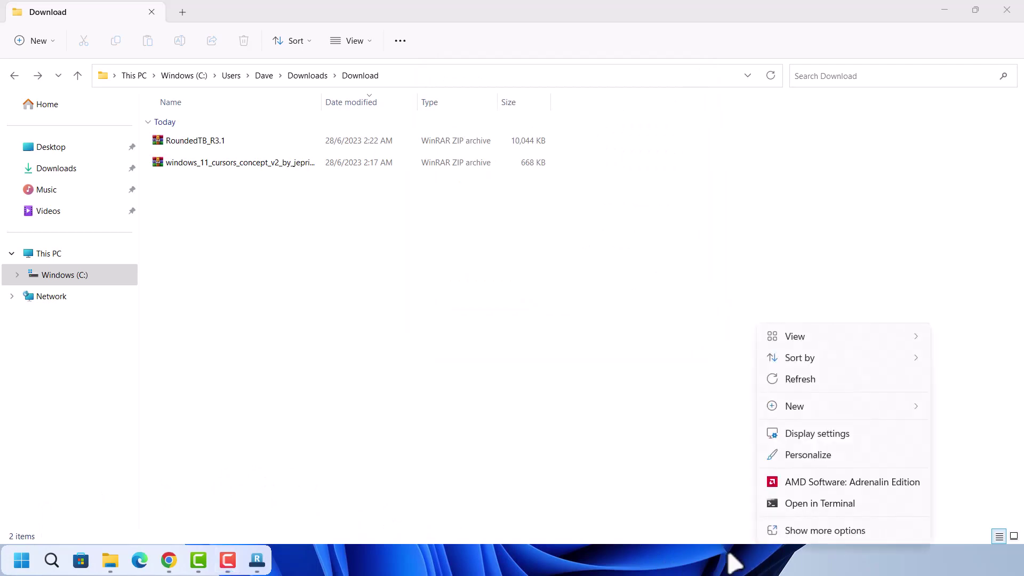
pyautogui.click(822, 456)
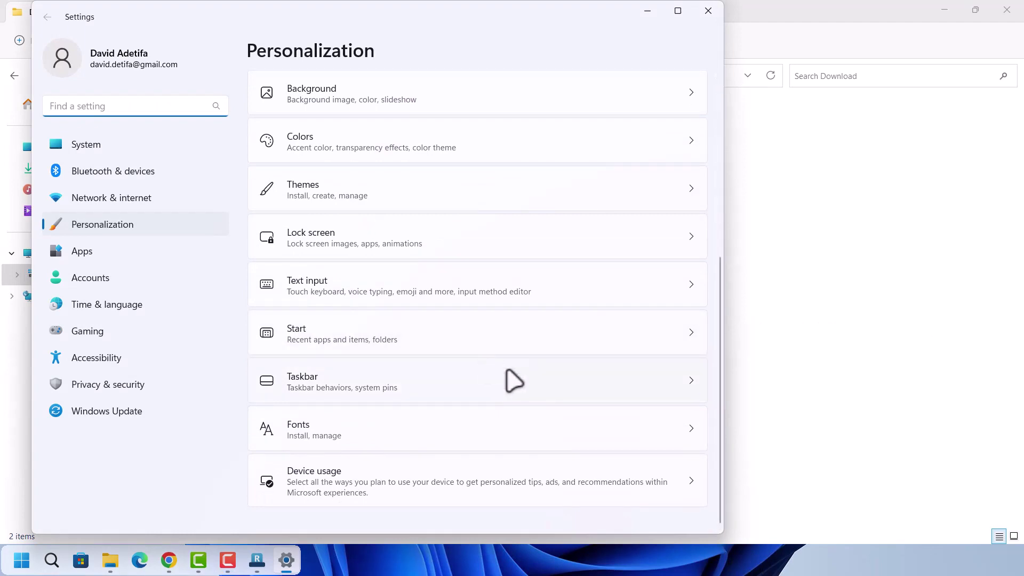
pyautogui.click(463, 394)
pyautogui.scroll(-2, 592, 343)
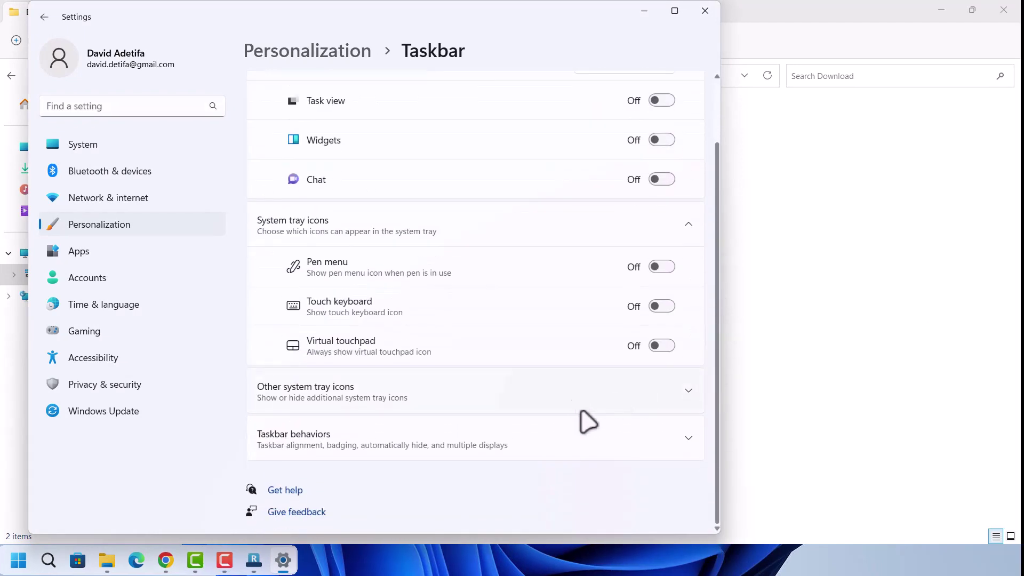
pyautogui.click(452, 453)
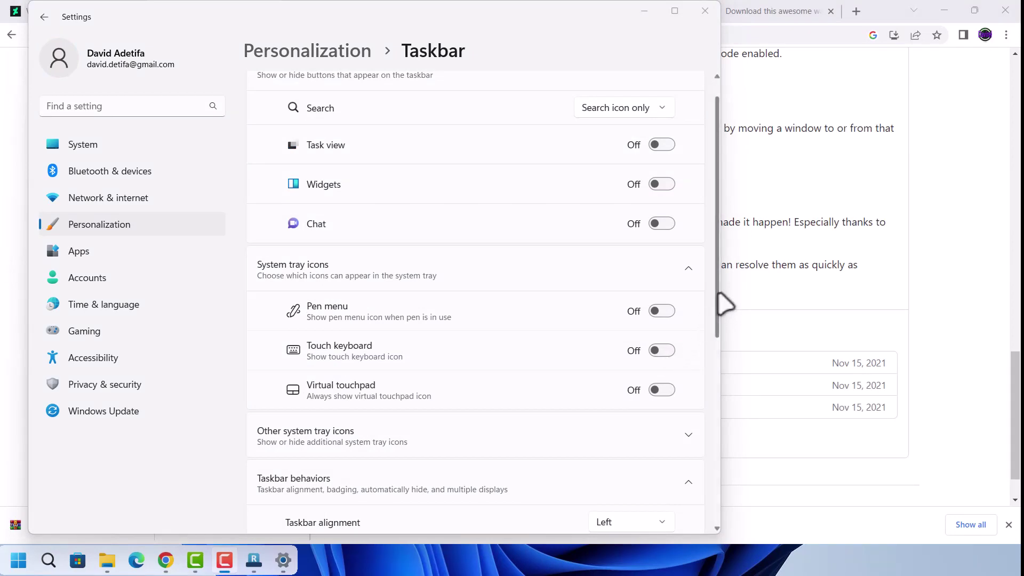
pyautogui.scroll(-2, 723, 307)
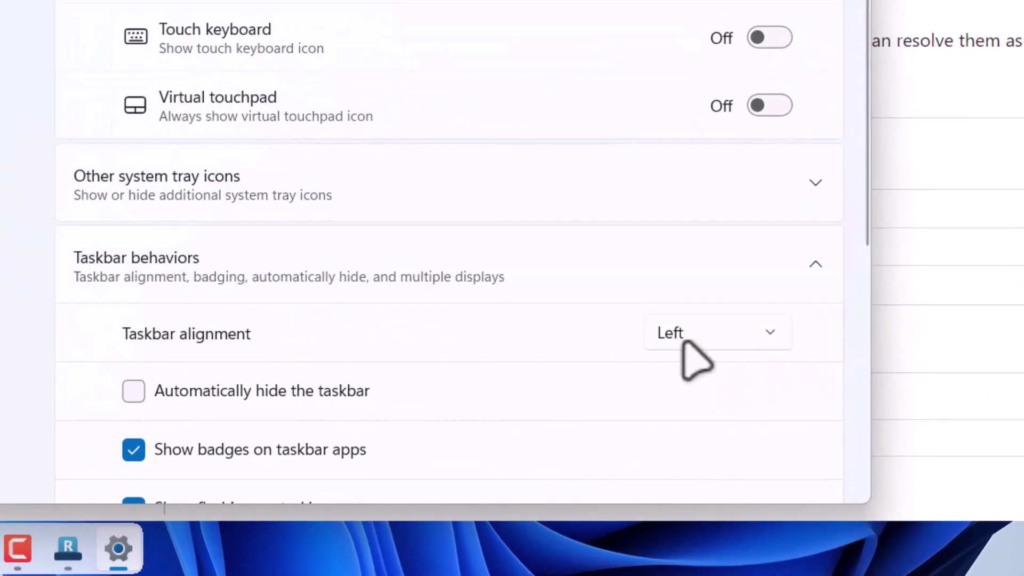
pyautogui.click(767, 333)
pyautogui.click(712, 382)
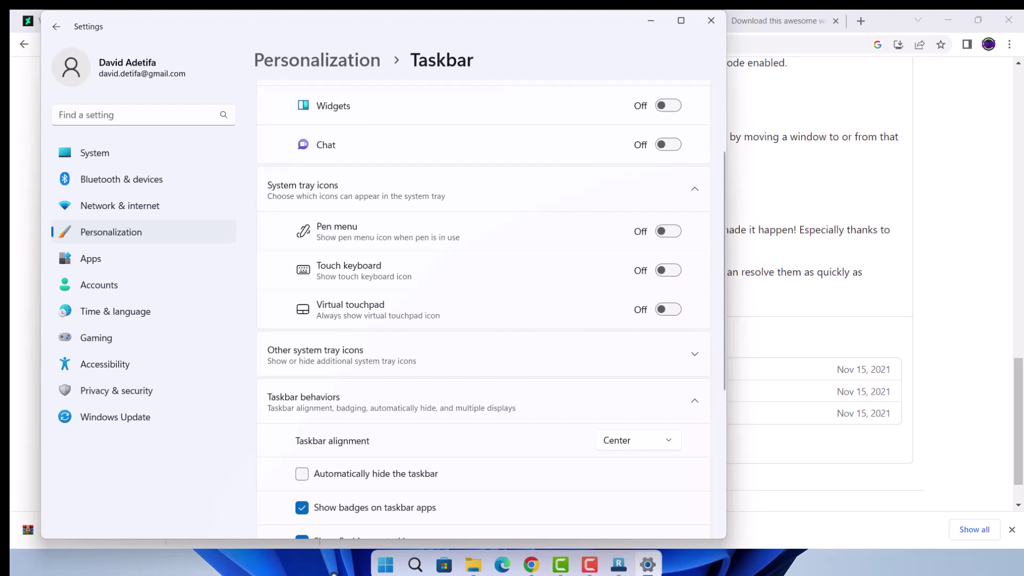
pyautogui.click(712, 21)
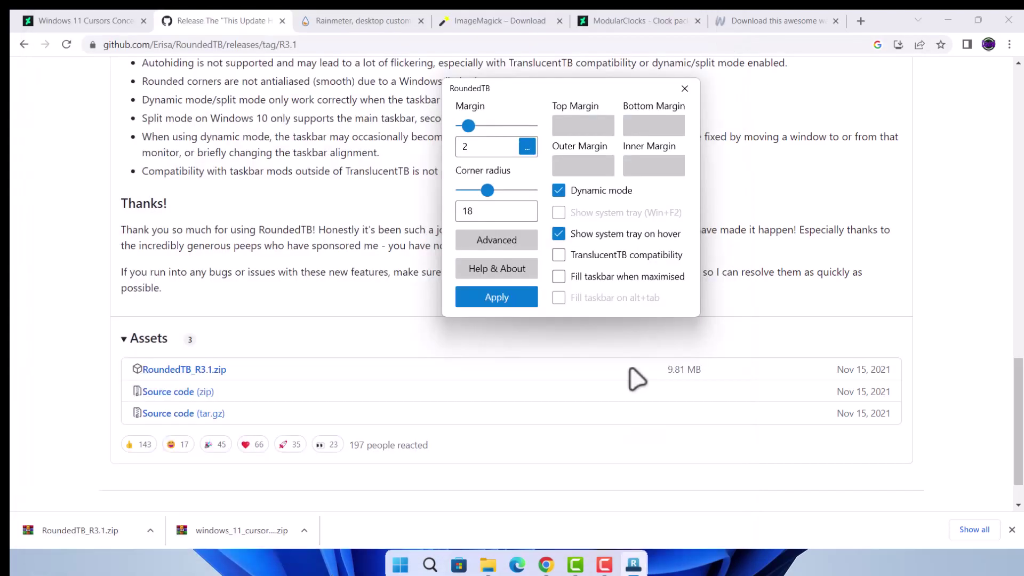
# Close RoundedTB's settings window and enable Run at startup for RoundedTB.
pyautogui.click(685, 88)
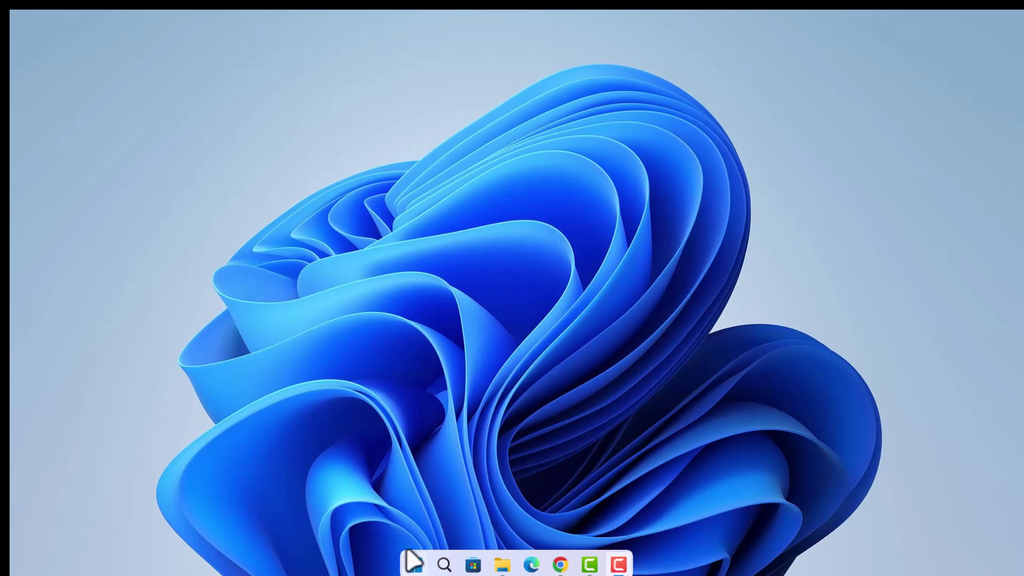
pyautogui.moveTo(843, 566)
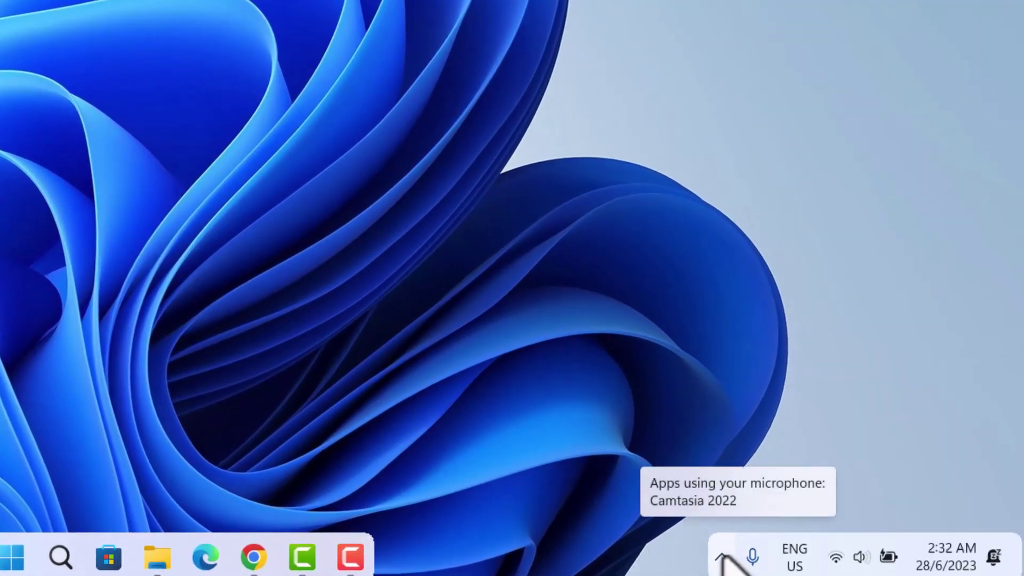
pyautogui.click(721, 557)
pyautogui.rightClick(720, 497)
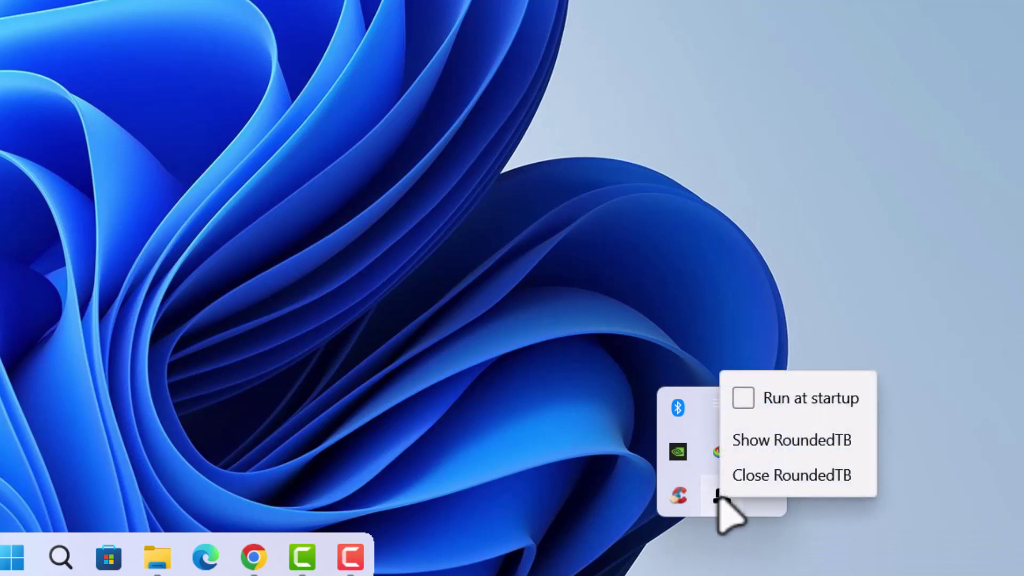
pyautogui.click(744, 401)
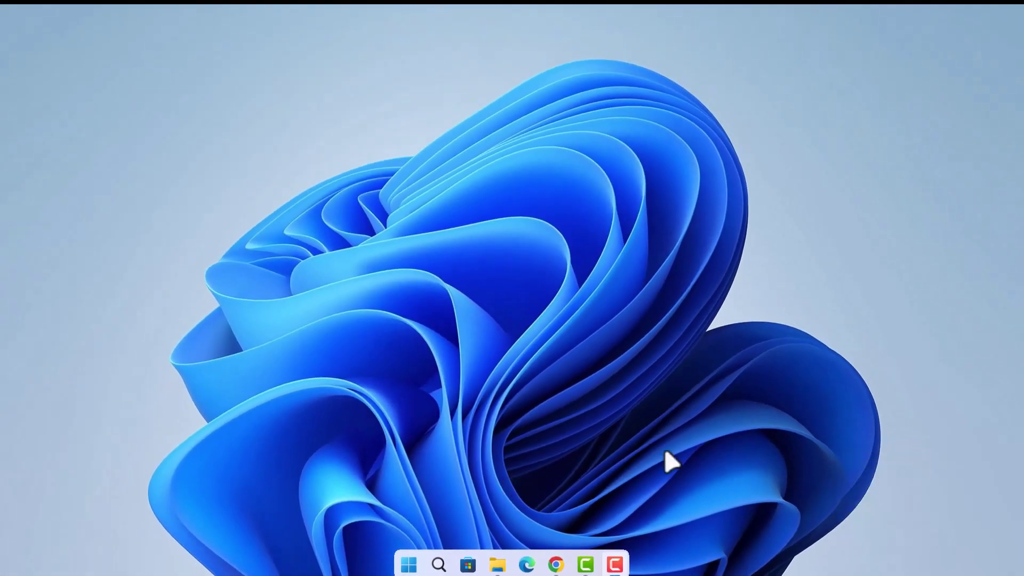
# Switch to Chrome, download the Rainmeter 4.5.17 installer from rainmeter.net and show the file in its folder.
pyautogui.click(555, 564)
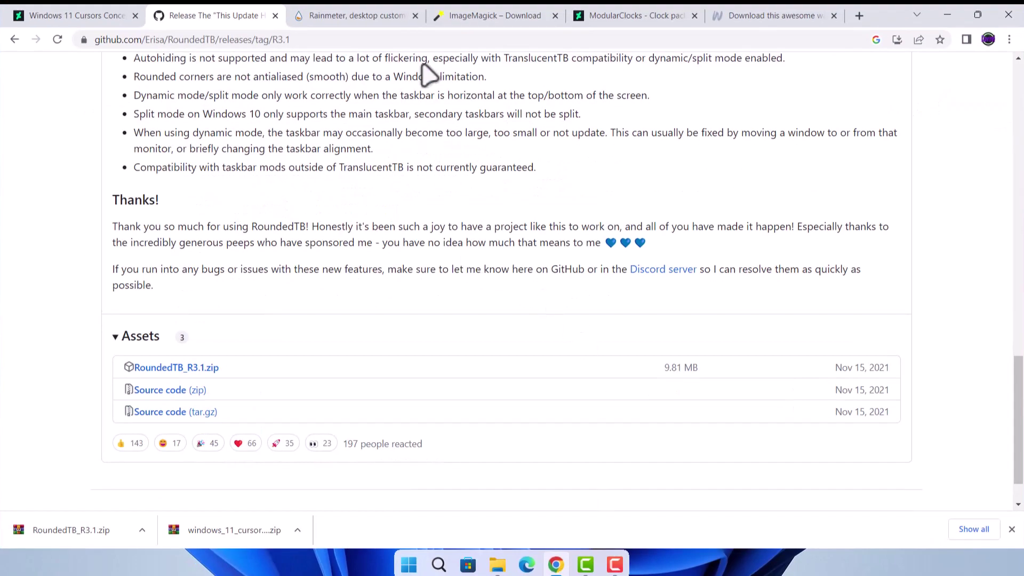
pyautogui.click(346, 15)
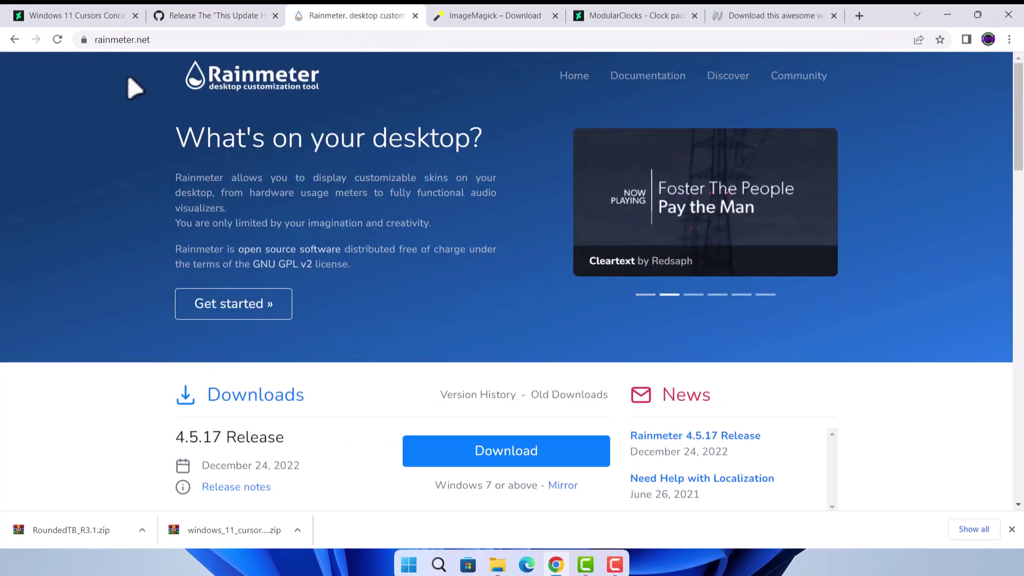
pyautogui.scroll(-3, 300, 123)
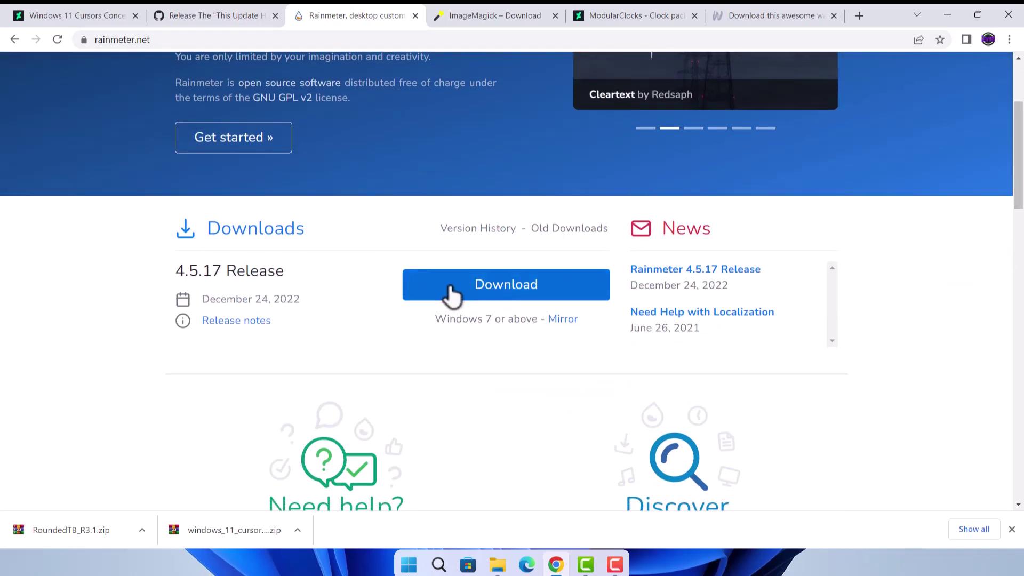
pyautogui.click(466, 290)
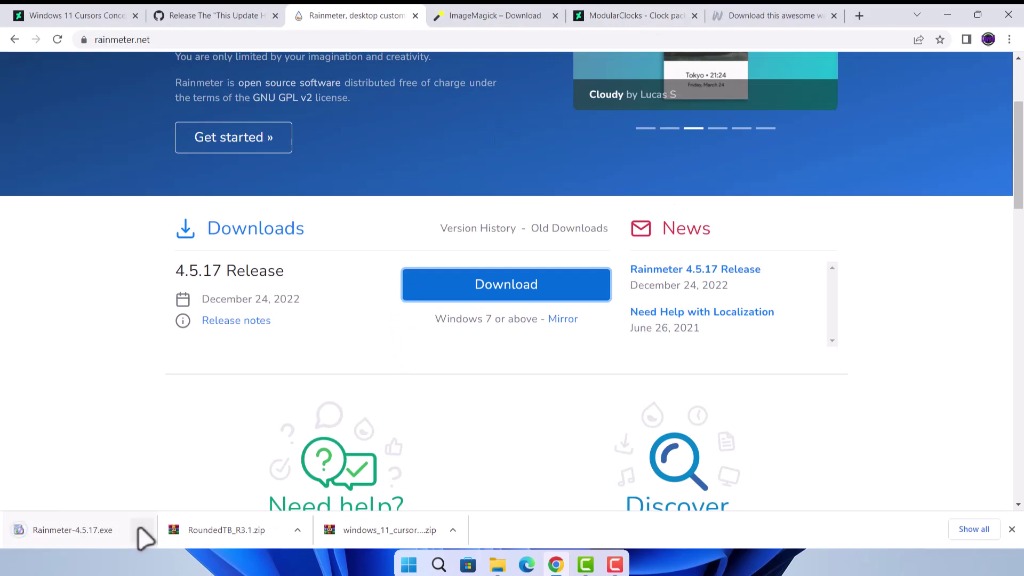
pyautogui.click(142, 530)
pyautogui.click(181, 482)
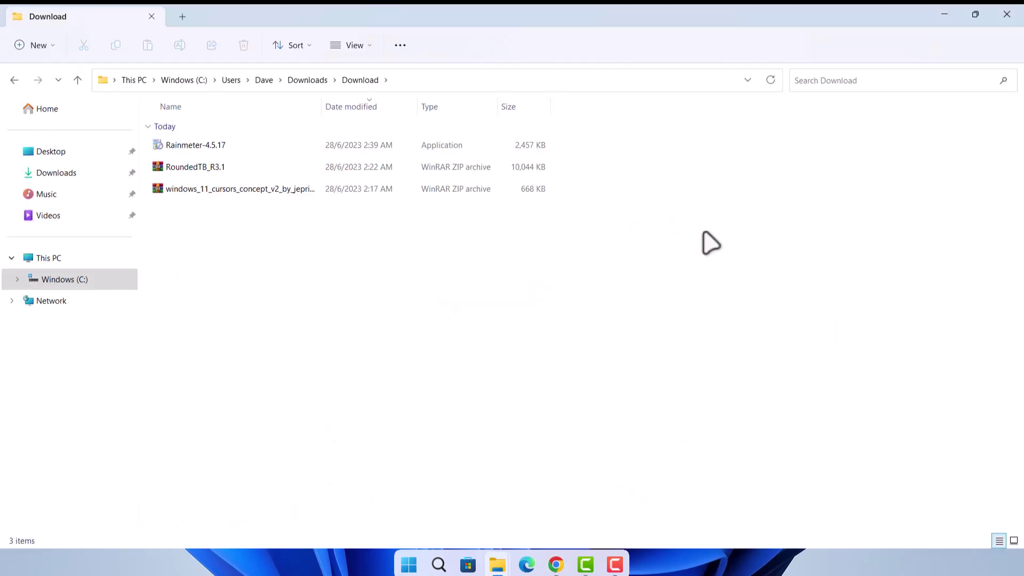
# Run the Rainmeter-4.5.17 installer as administrator and complete a standard 64-bit installation in C:\Program Files\Rainmeter, with launch on startup and Run Rainmeter enabled.
pyautogui.click(217, 146)
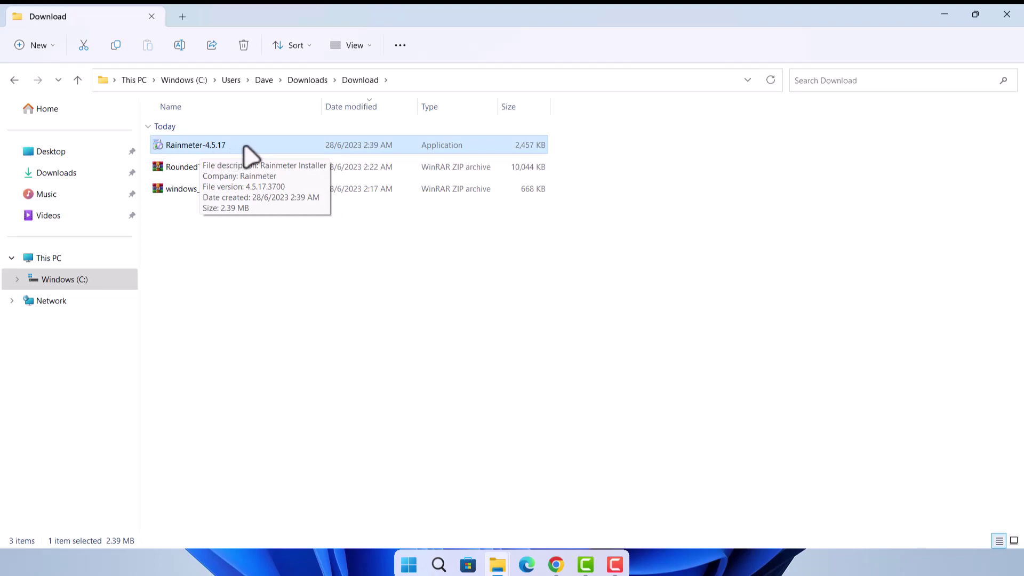
pyautogui.rightClick(208, 145)
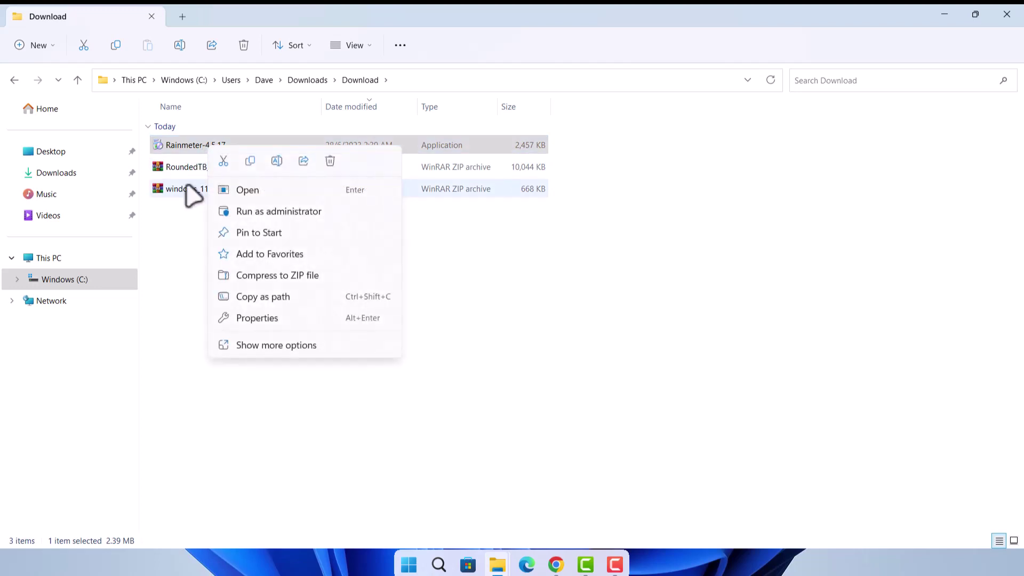
pyautogui.click(281, 213)
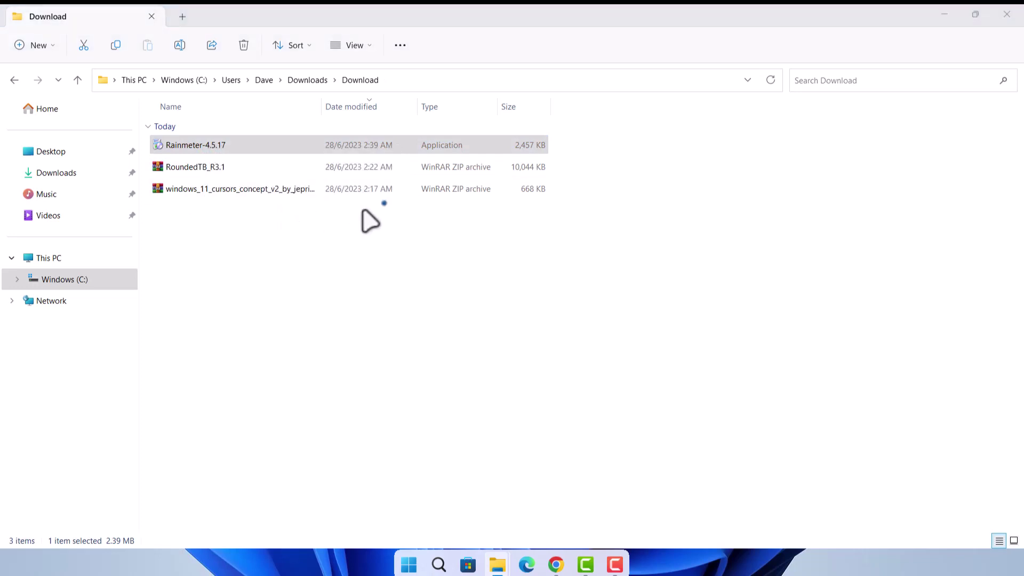
pyautogui.click(520, 315)
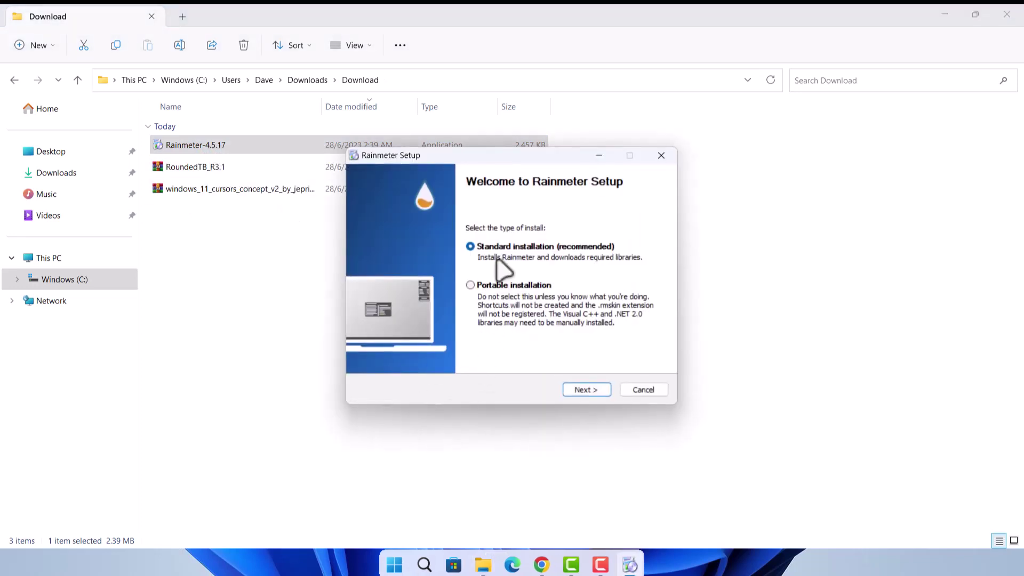
pyautogui.click(585, 391)
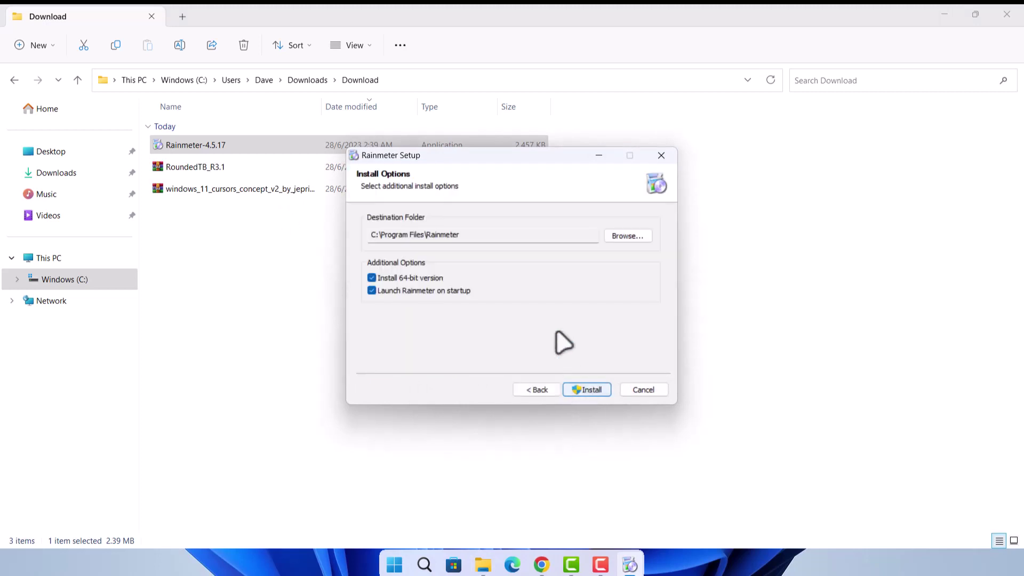
pyautogui.click(586, 390)
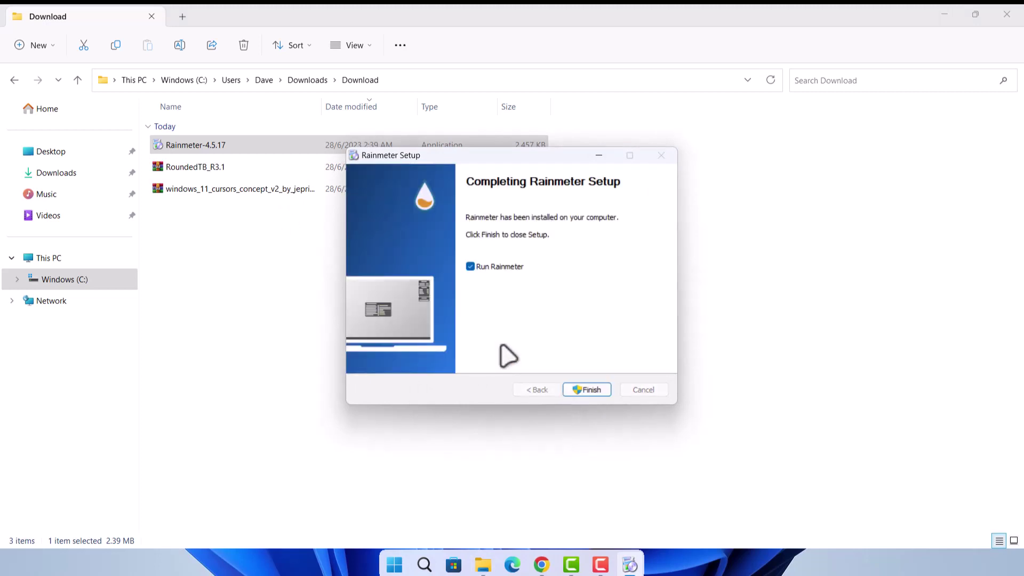
pyautogui.click(586, 390)
# Minimize the File Explorer and Chrome windows and unload Rainmeter's illustro Welcome skin from the desktop.
pyautogui.click(944, 16)
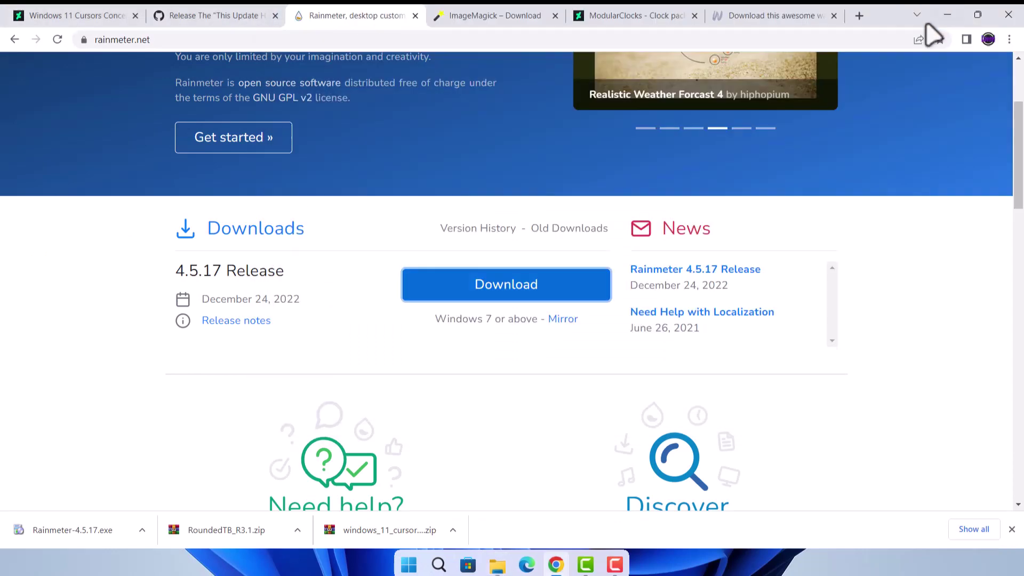
pyautogui.click(947, 16)
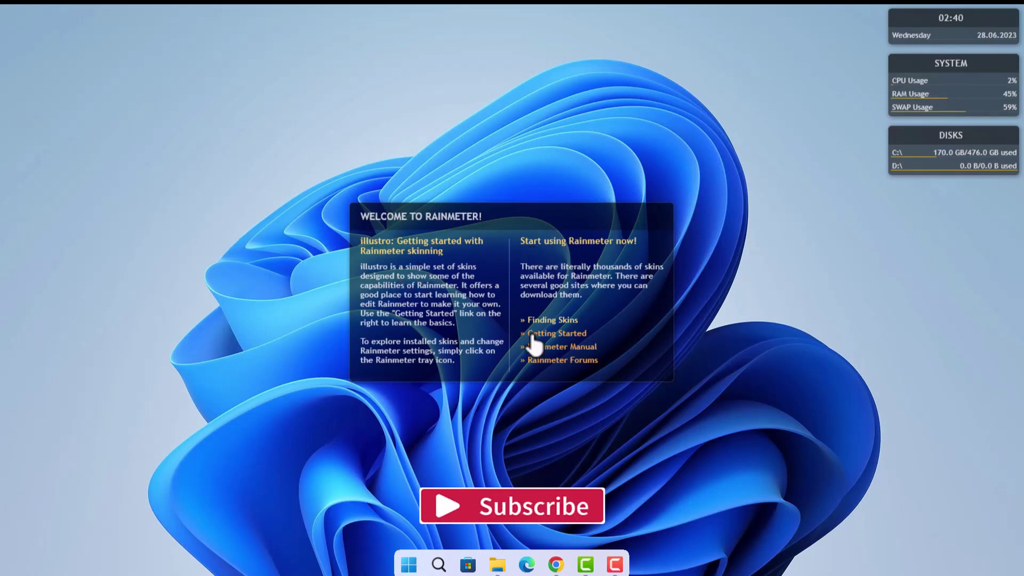
pyautogui.rightClick(526, 231)
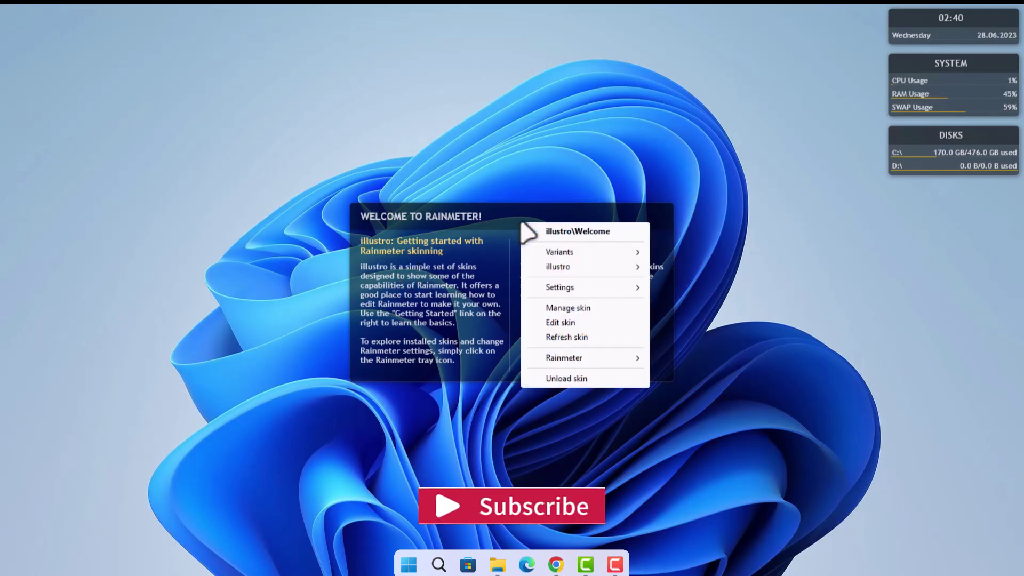
pyautogui.click(578, 378)
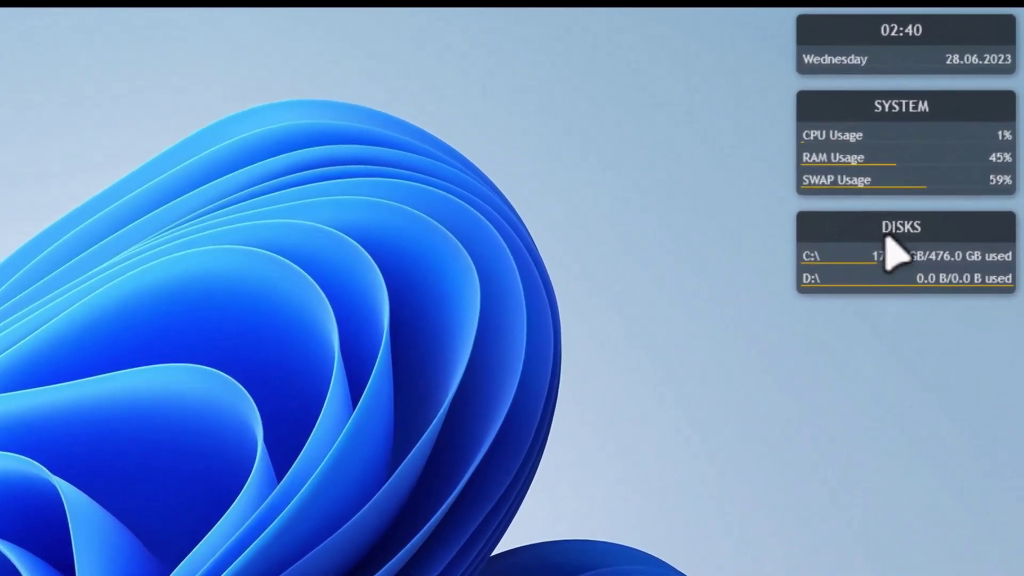
# Unload the remaining default Rainmeter illustro skins: Disk, System and Clock.
pyautogui.rightClick(880, 266)
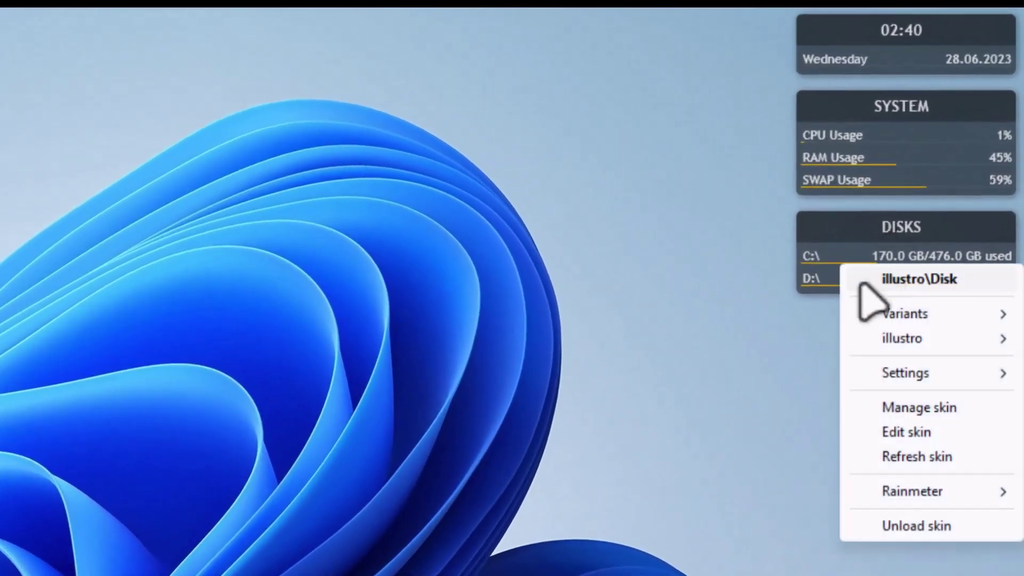
pyautogui.click(903, 527)
pyautogui.rightClick(897, 168)
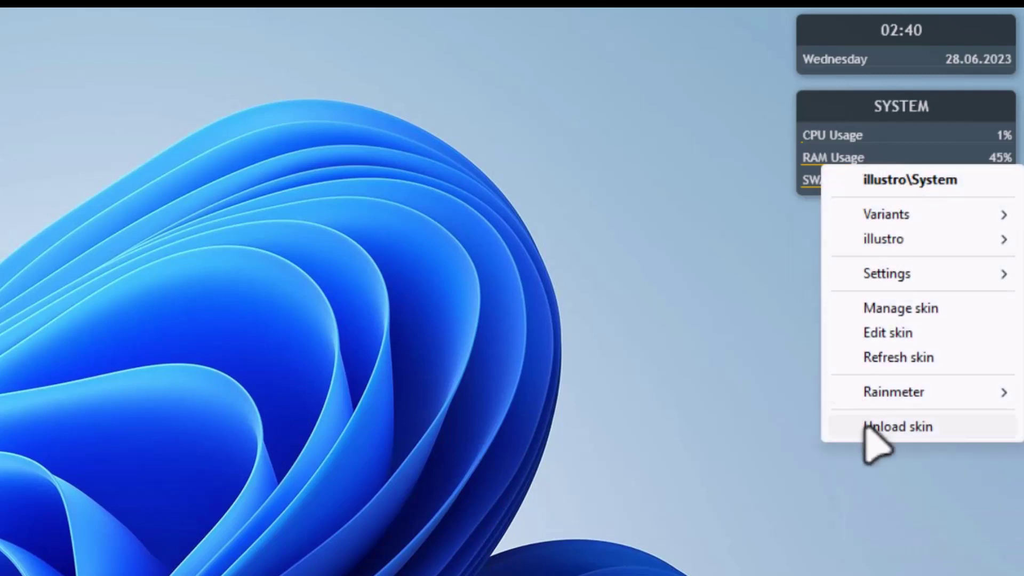
pyautogui.click(877, 428)
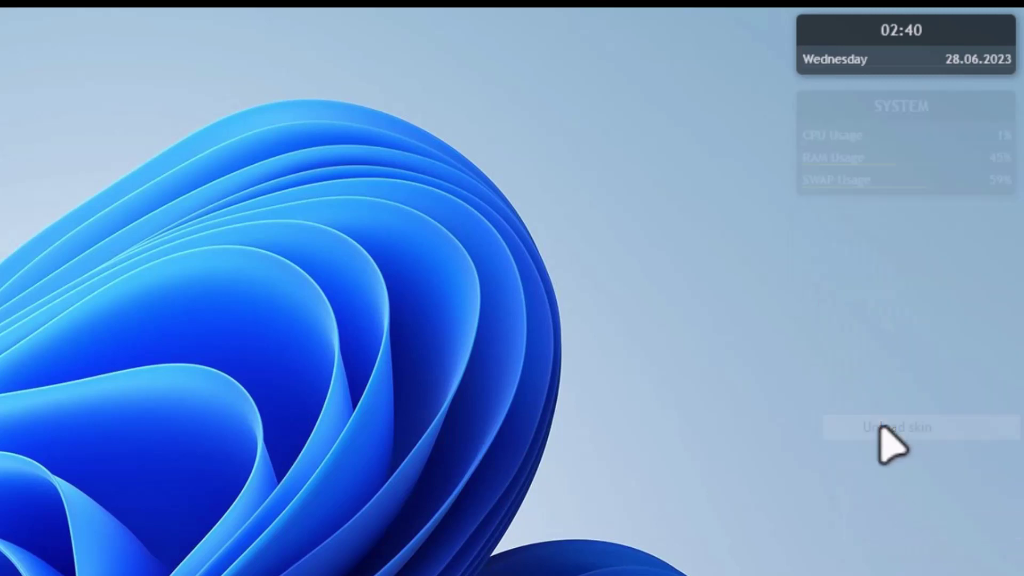
pyautogui.rightClick(851, 35)
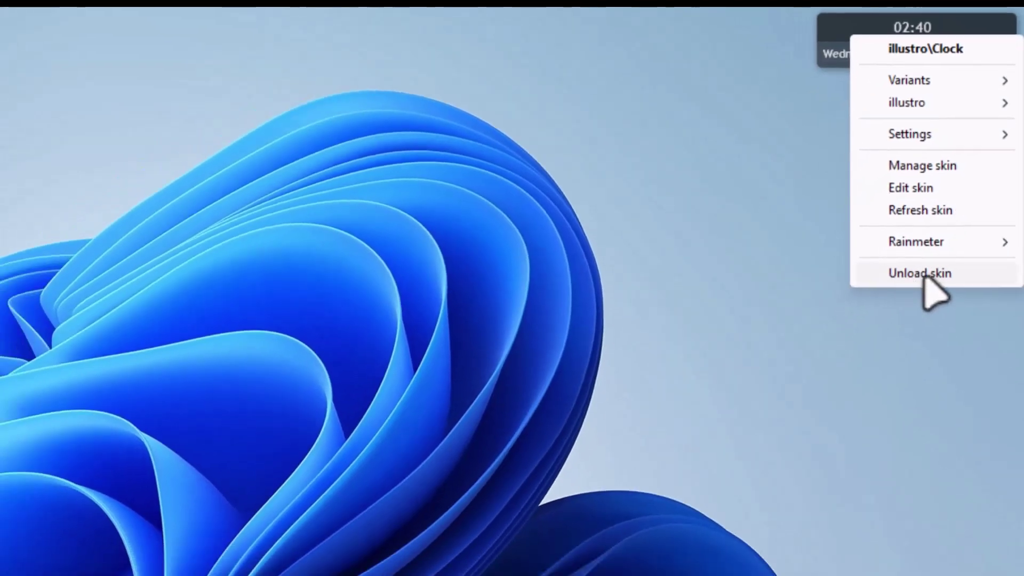
pyautogui.click(925, 275)
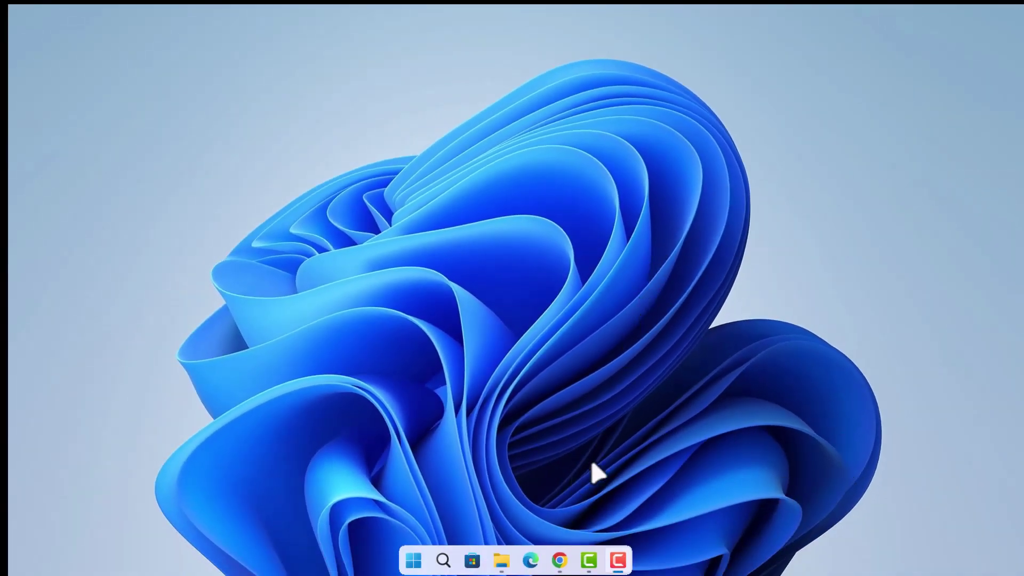
# Switch to Chrome, download ImageMagick-7.1.1-12-Q16-HDRI-x64-dll.exe from the ImageMagick download page and show the file in its folder.
pyautogui.click(559, 557)
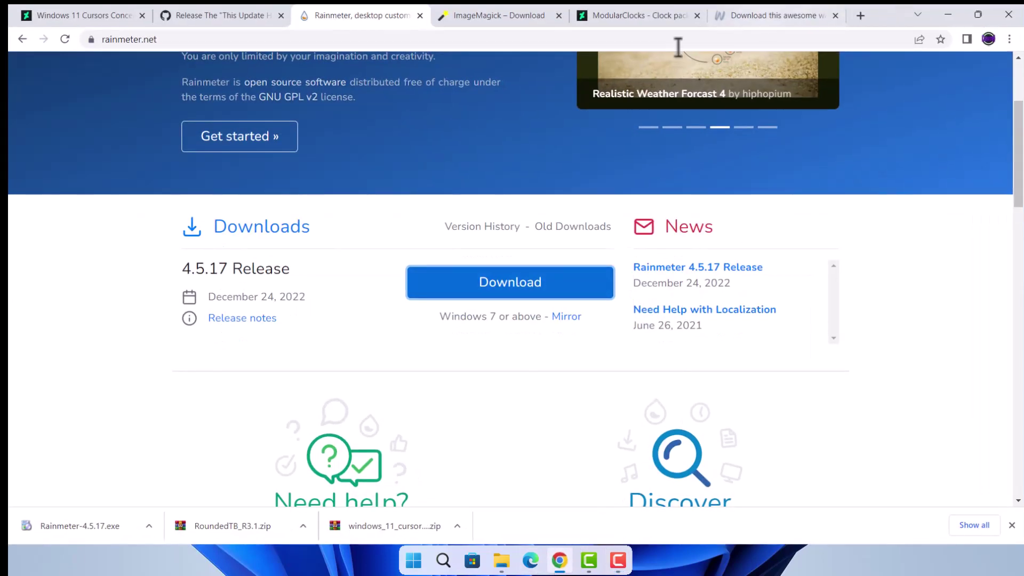
pyautogui.click(516, 17)
pyautogui.scroll(3, 1016, 213)
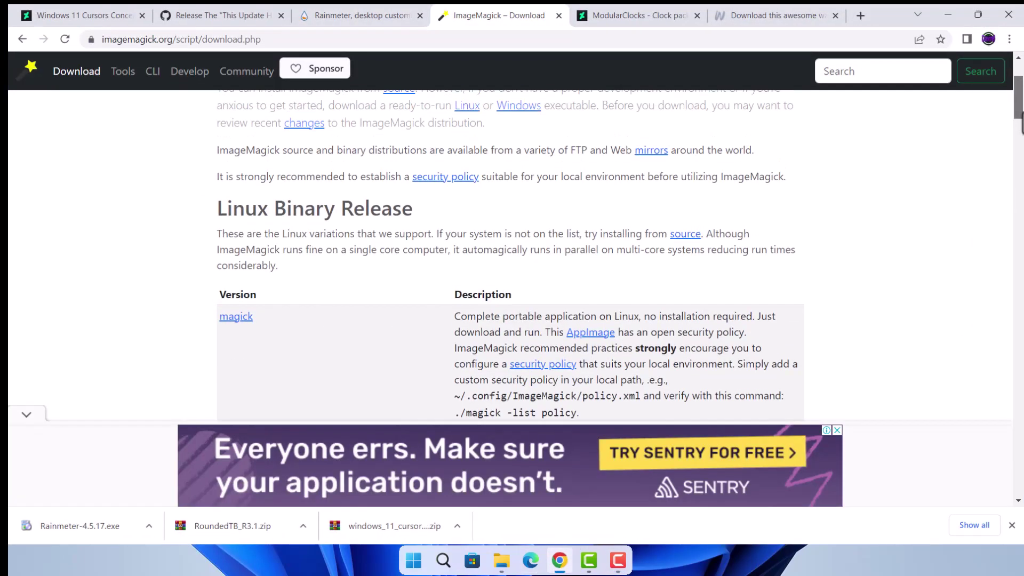
pyautogui.scroll(-3, 1021, 144)
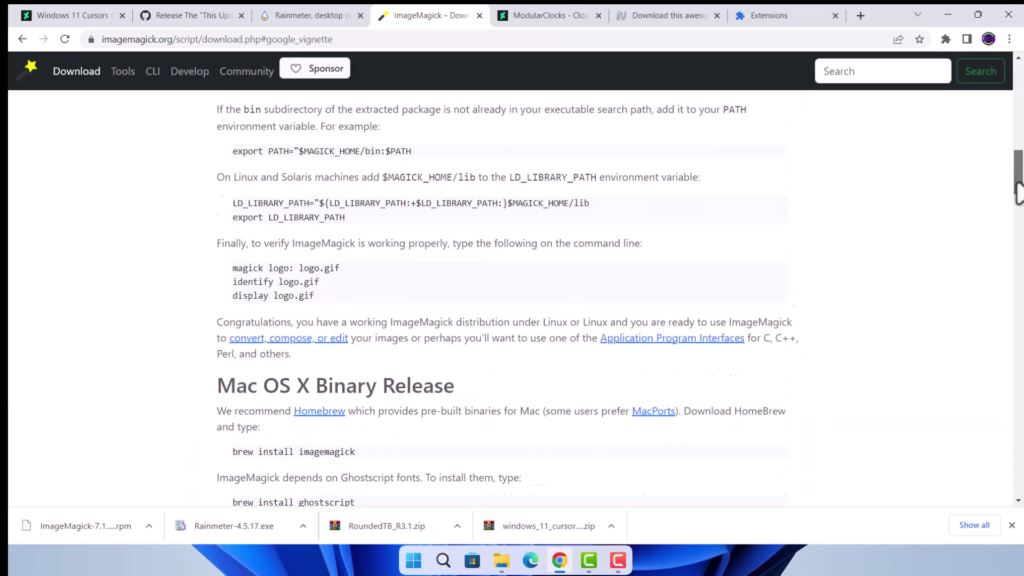
pyautogui.moveTo(1015, 183); pyautogui.dragTo(1015, 321)
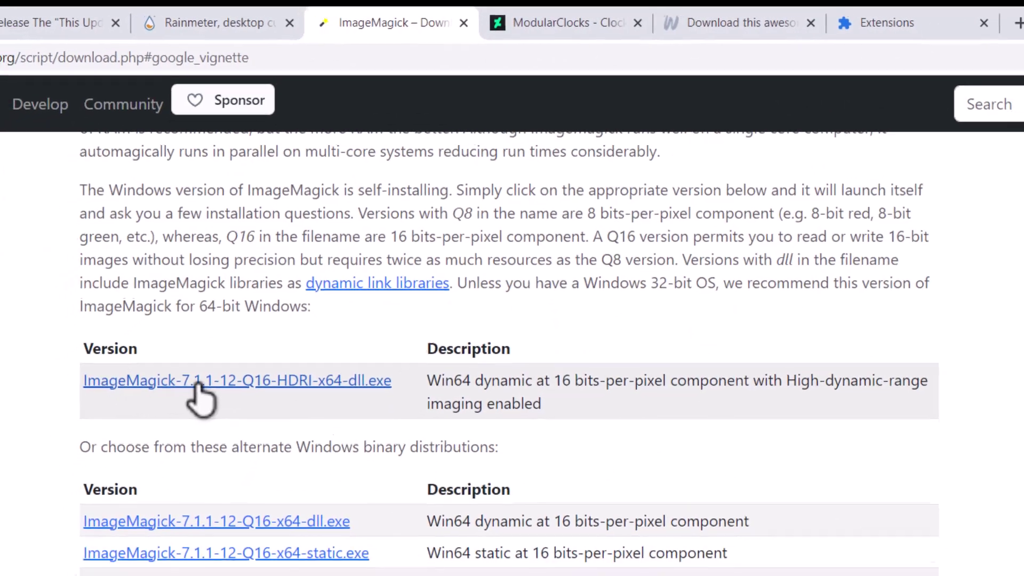
pyautogui.click(198, 381)
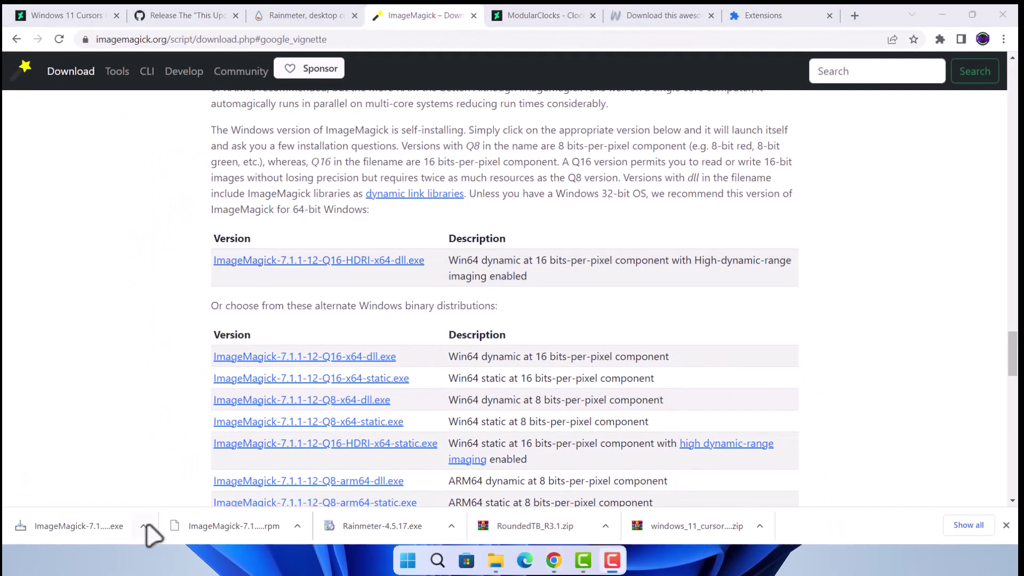
pyautogui.click(144, 527)
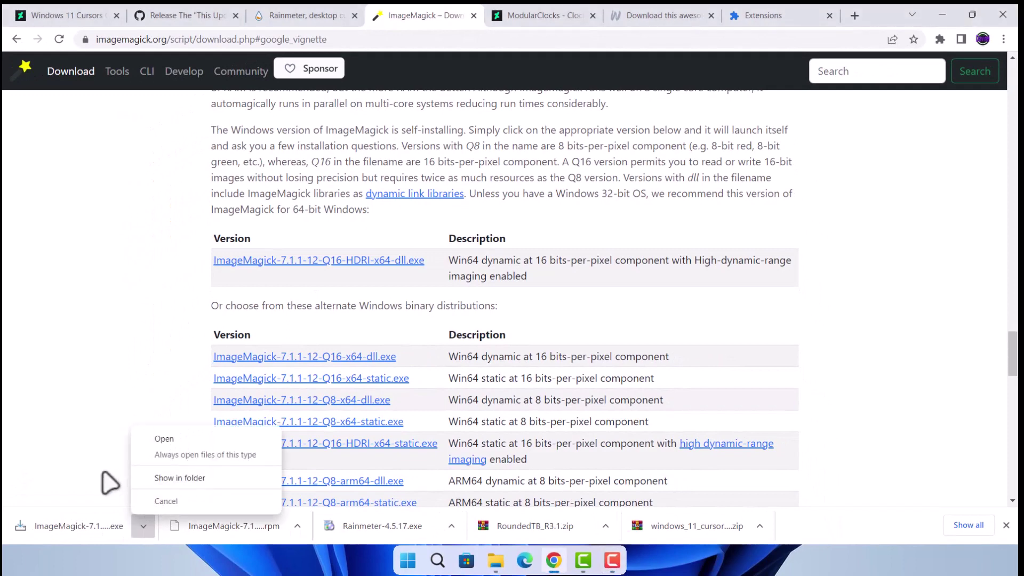
pyautogui.click(189, 481)
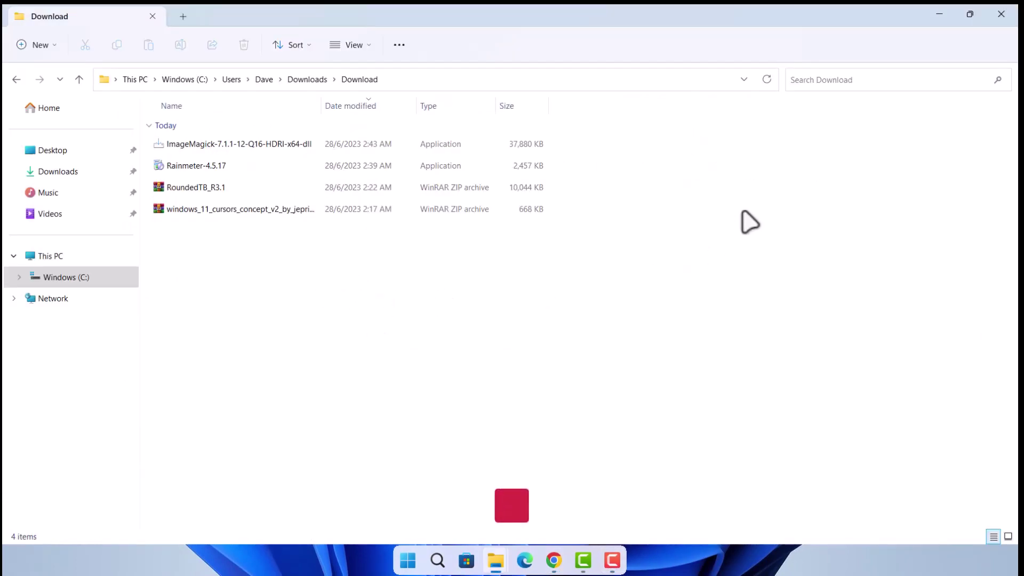
# Run the ImageMagick-7.1.1-12-Q16-HDRI-x64-dll installer as administrator, accept the license agreement and keep the default destination and Start Menu folder.
pyautogui.click(258, 145)
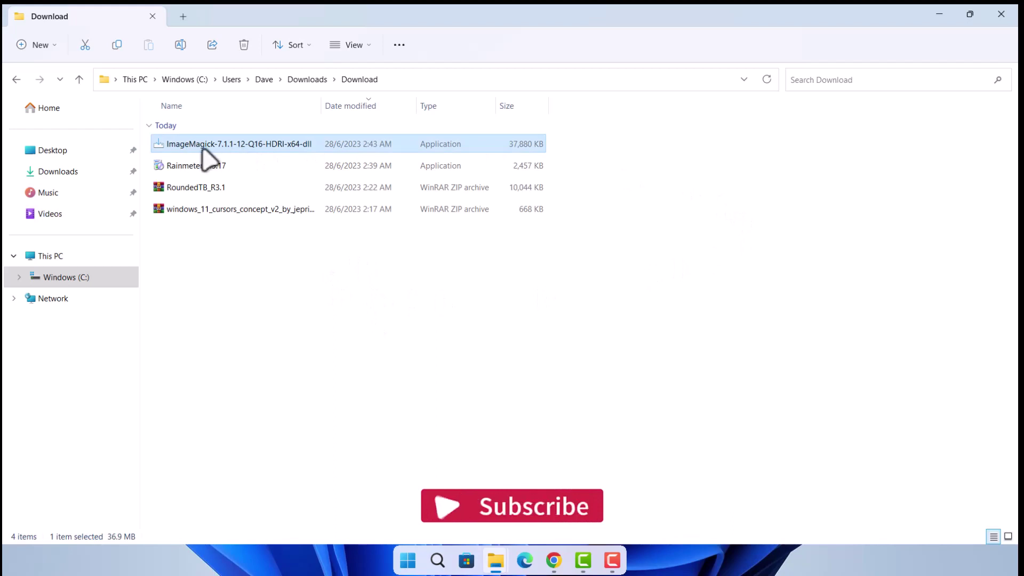
pyautogui.rightClick(240, 146)
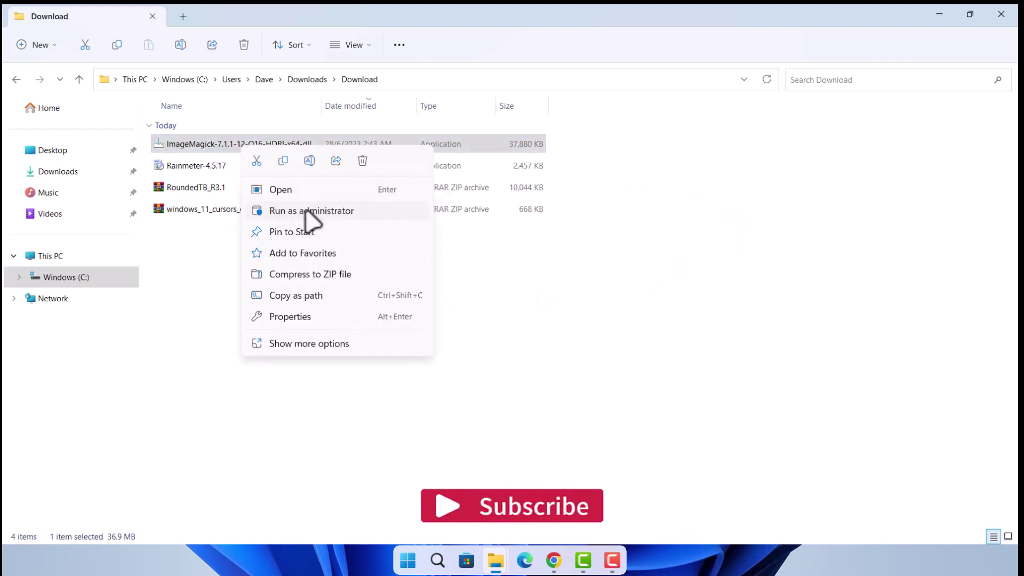
pyautogui.click(286, 211)
pyautogui.click(413, 345)
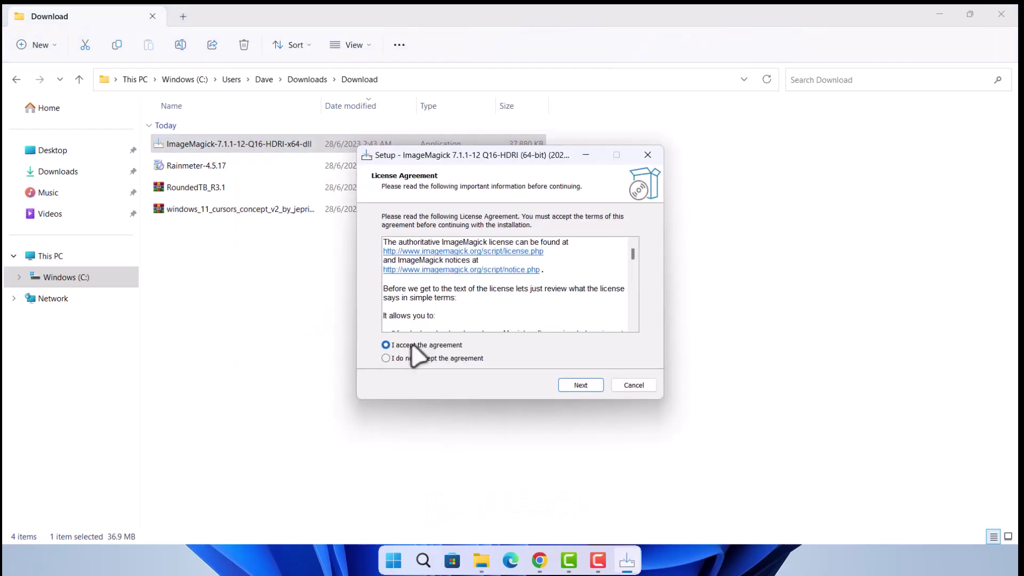
pyautogui.click(581, 385)
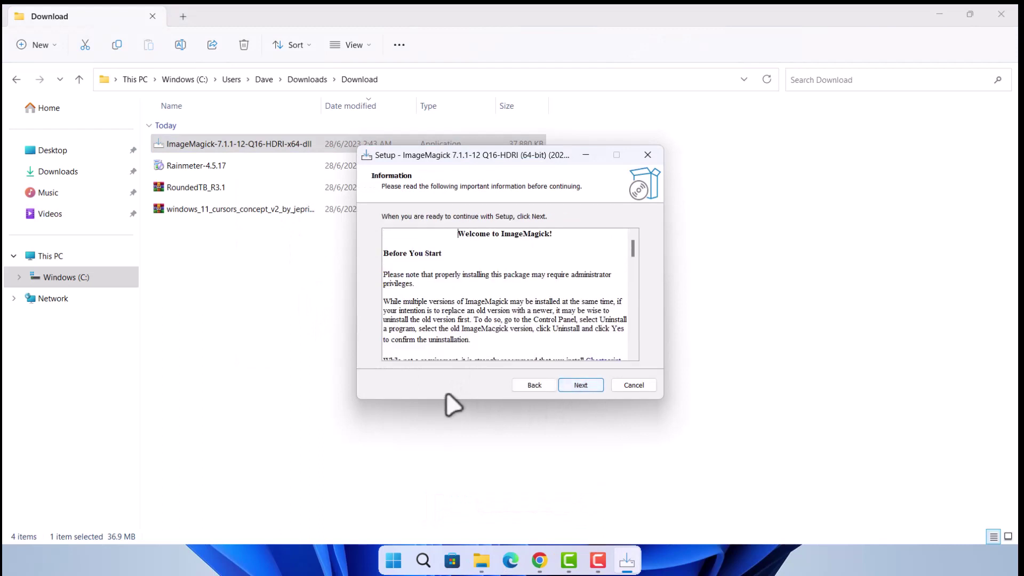
pyautogui.click(581, 385)
pyautogui.click(581, 385)
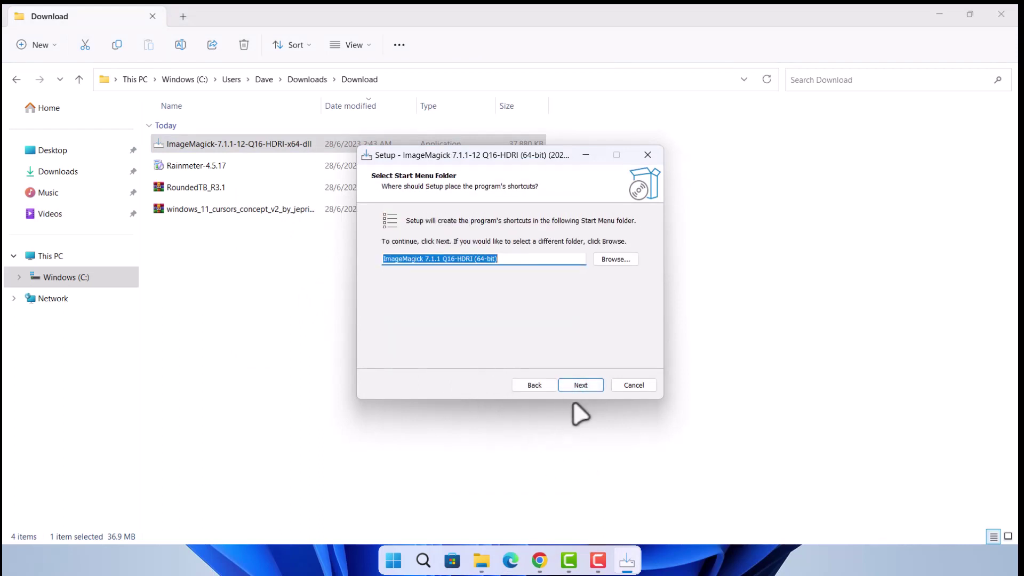
pyautogui.click(580, 385)
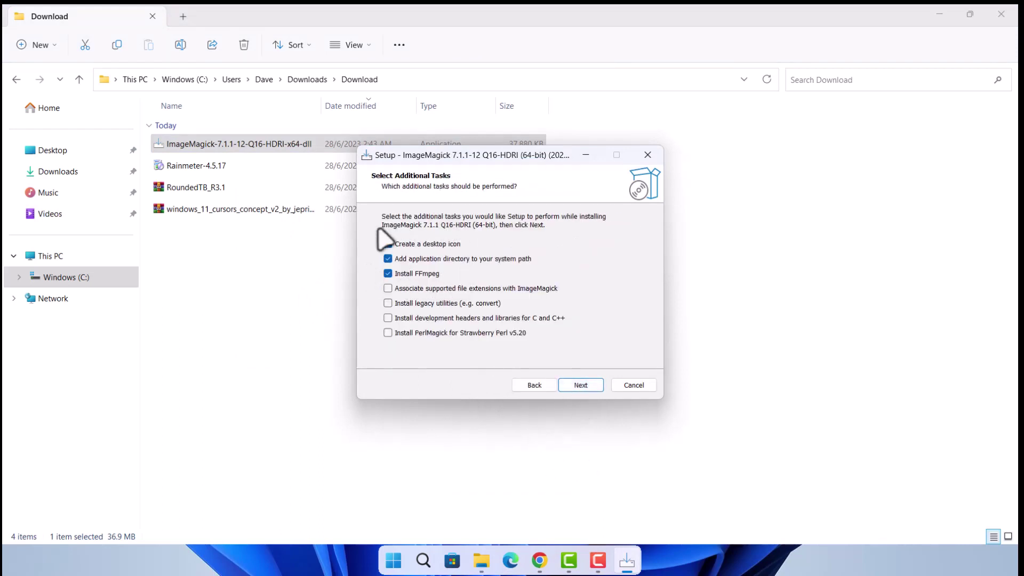
# Install ImageMagick with the desktop icon, system path and FFmpeg tasks enabled, and finish setup with View index.html checked.
pyautogui.click(387, 243)
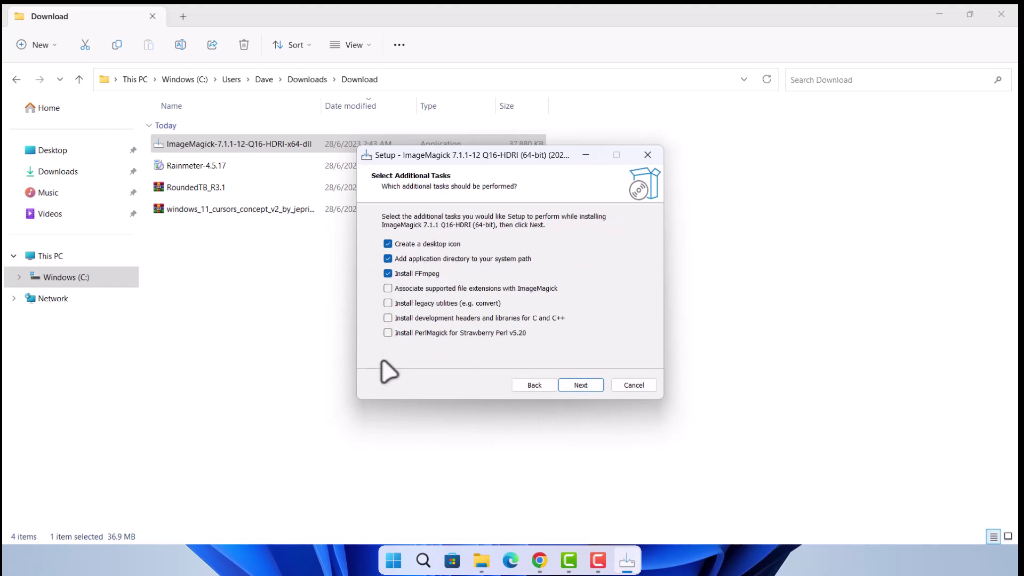
pyautogui.click(589, 385)
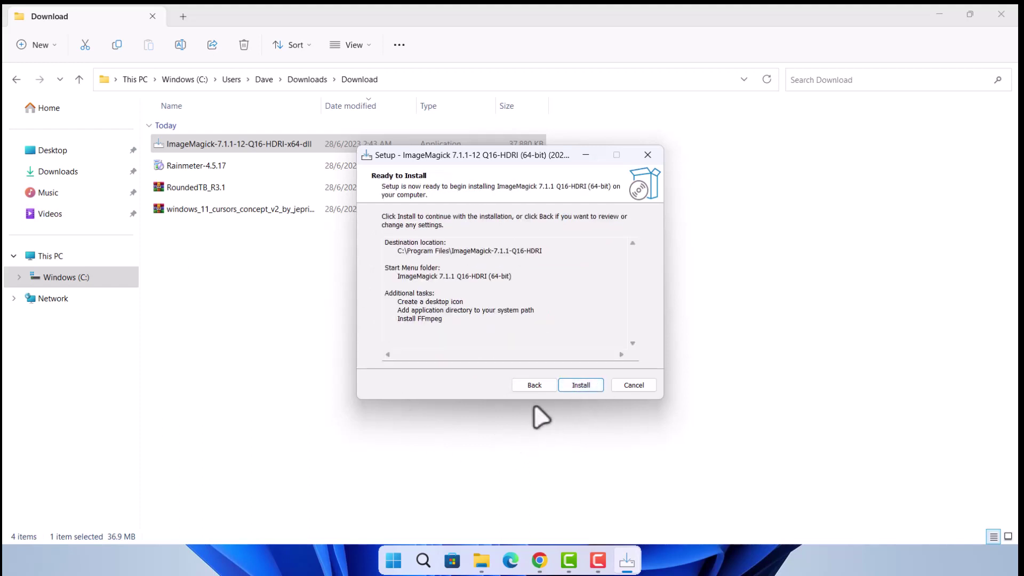
pyautogui.click(580, 385)
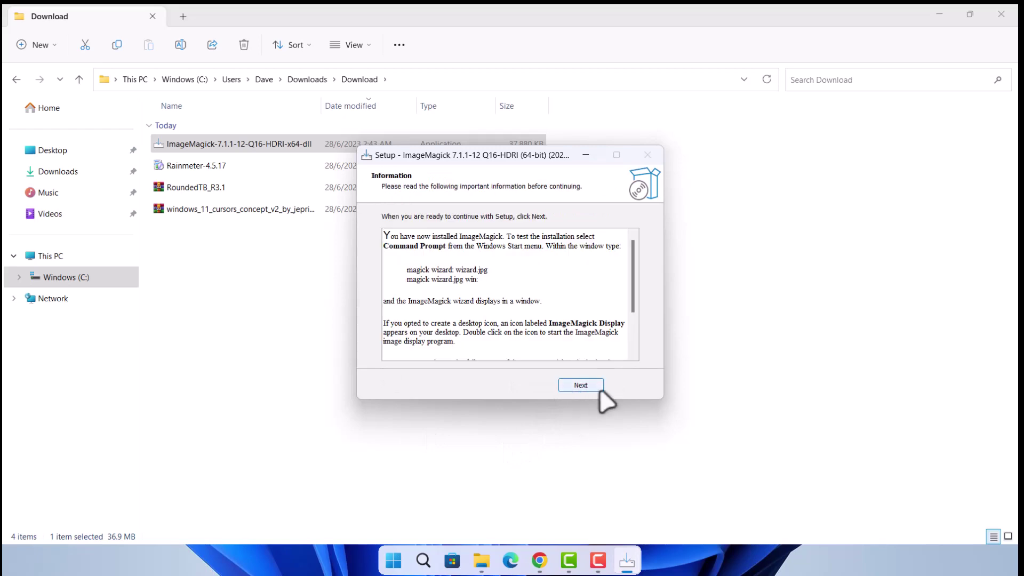
pyautogui.click(598, 390)
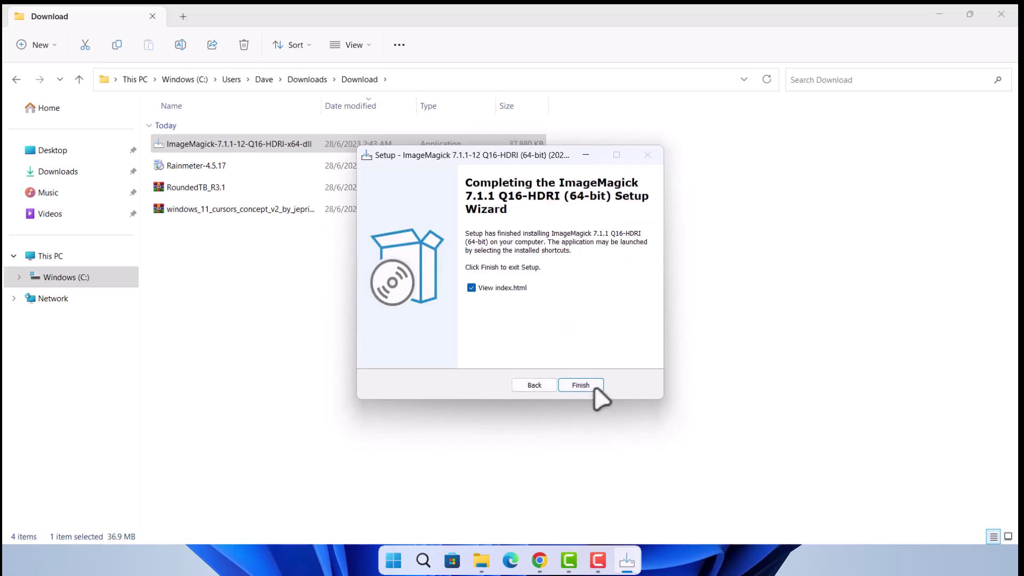
pyautogui.click(596, 389)
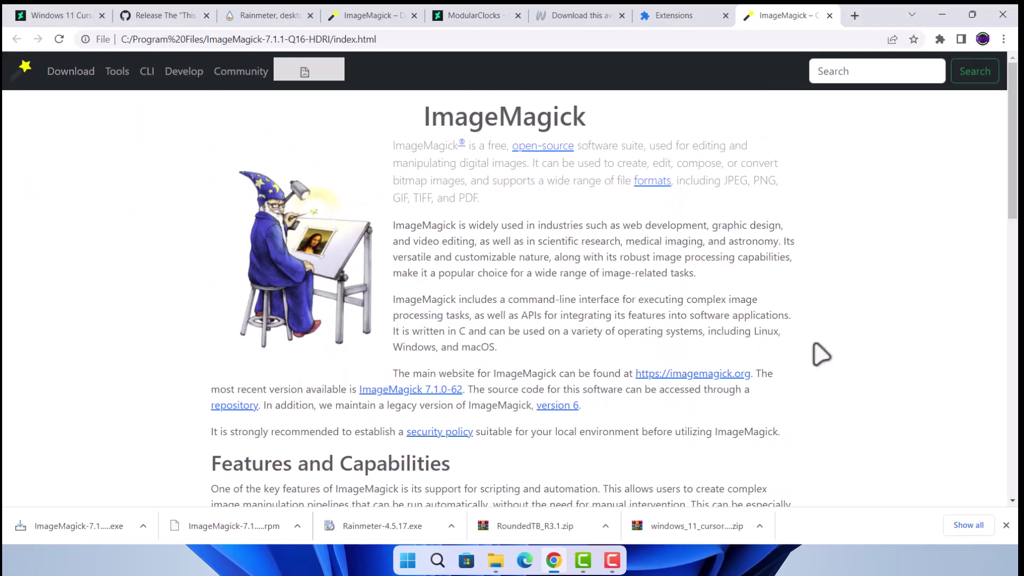
# Download the ModularClocks - Clock pack skin by JaxOriginals from DeviantArt and show the file in its folder.
pyautogui.click(474, 16)
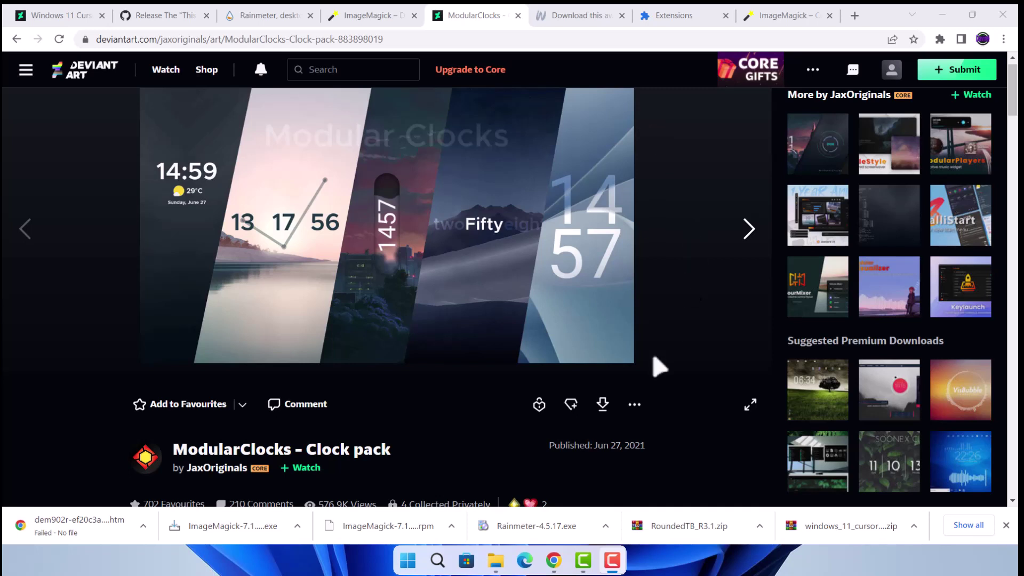
pyautogui.click(603, 406)
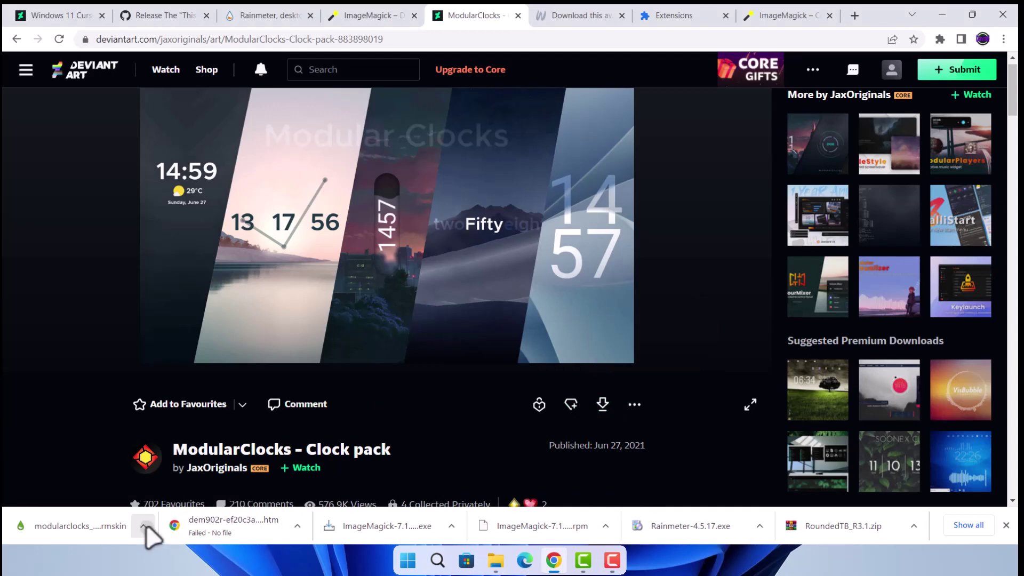
pyautogui.click(143, 526)
pyautogui.click(193, 479)
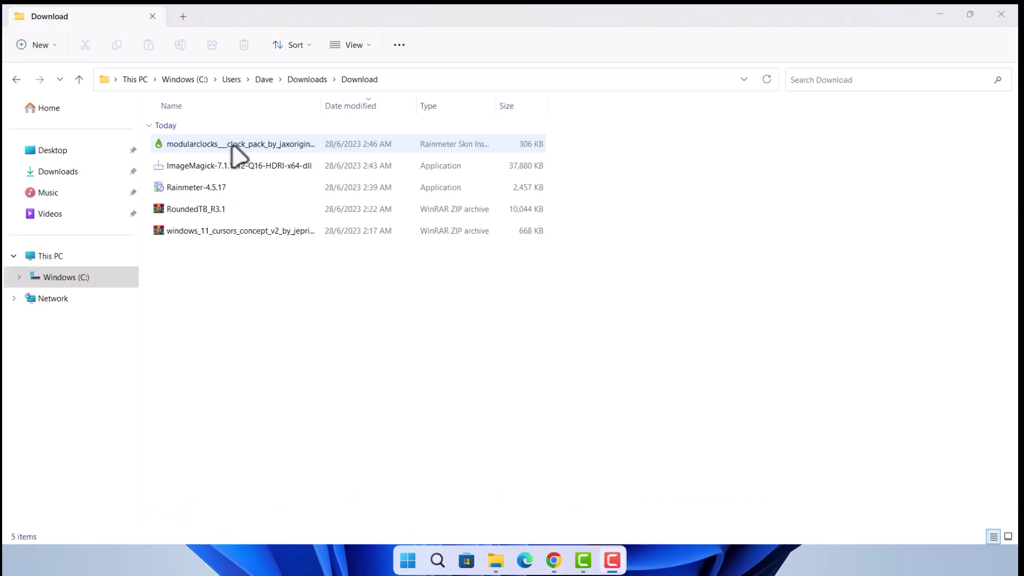
# Open the downloaded modularclocks skin package and install its #JaxCoreRMInstaller skin with the Rainmeter Skin Installer.
pyautogui.doubleClick(211, 147)
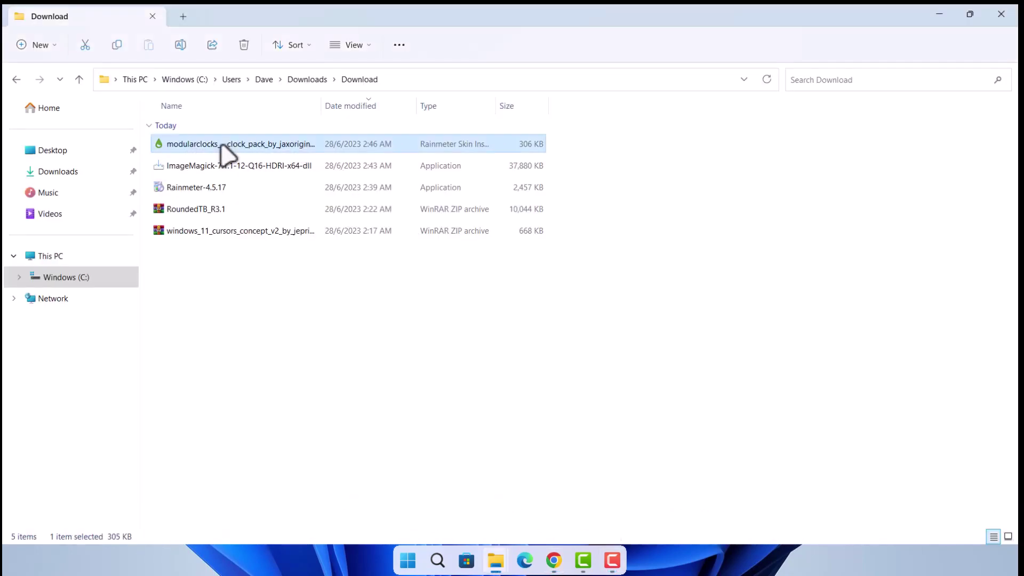
pyautogui.click(558, 404)
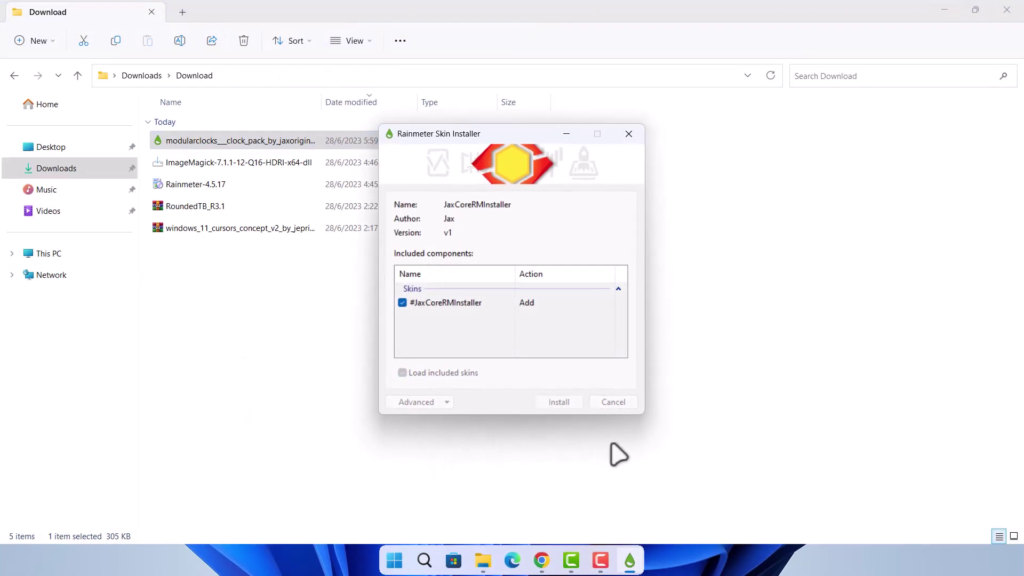
pyautogui.click(540, 374)
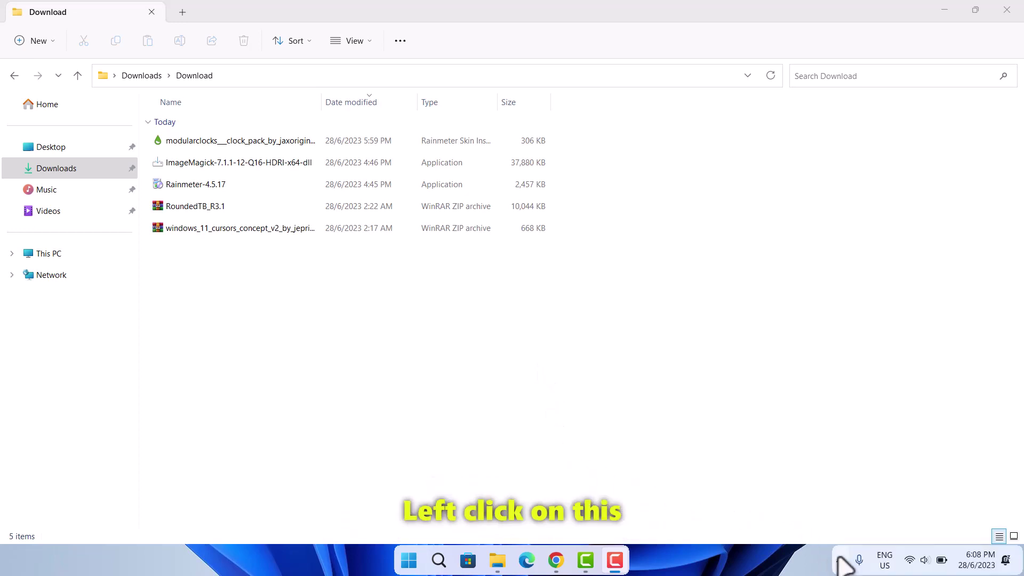
# Open the Rainmeter manager from the system tray, refresh all skins and load Main.ini from #JaxCoreRMInstaller.
pyautogui.click(840, 559)
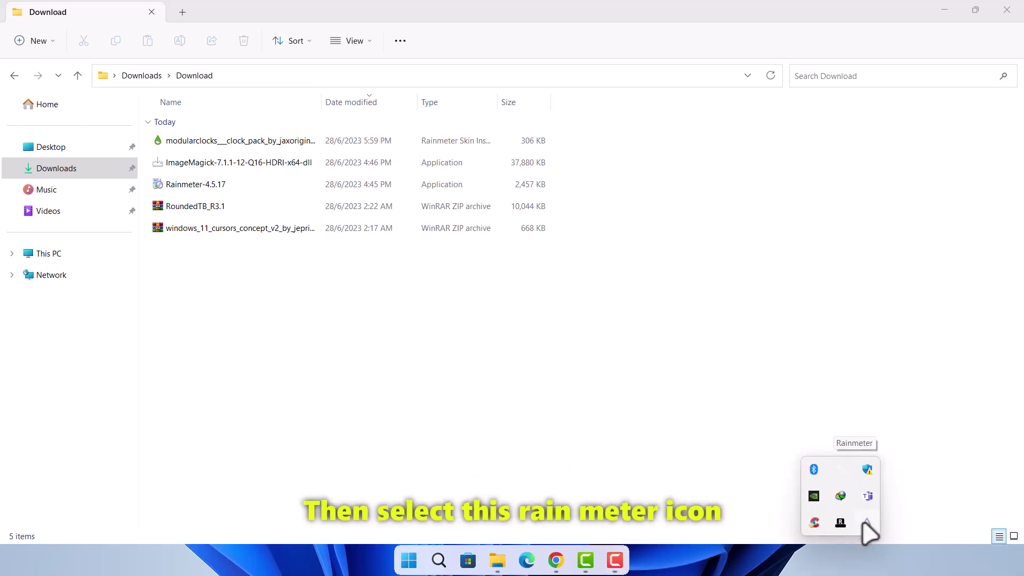
pyautogui.click(867, 524)
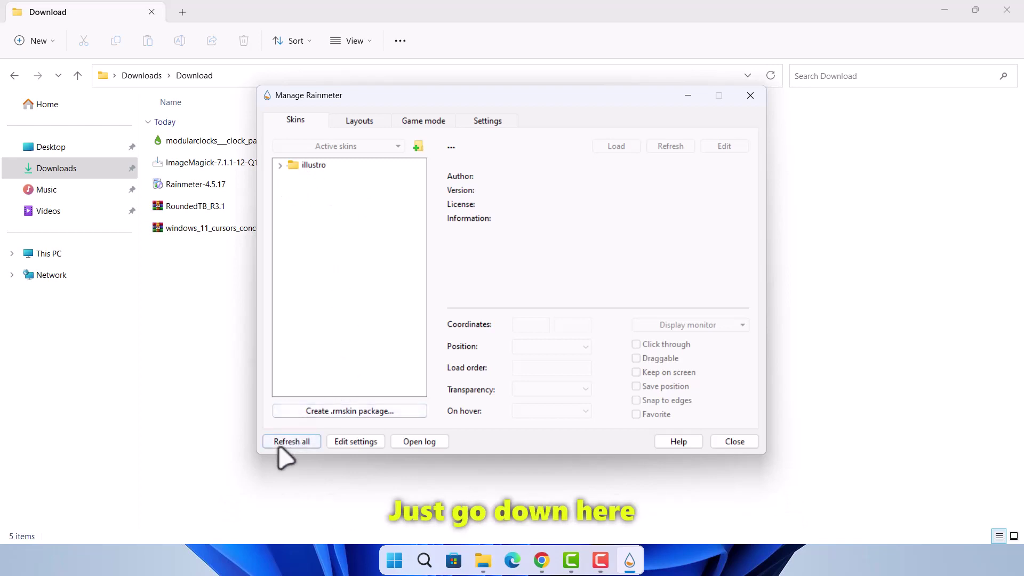
pyautogui.click(293, 441)
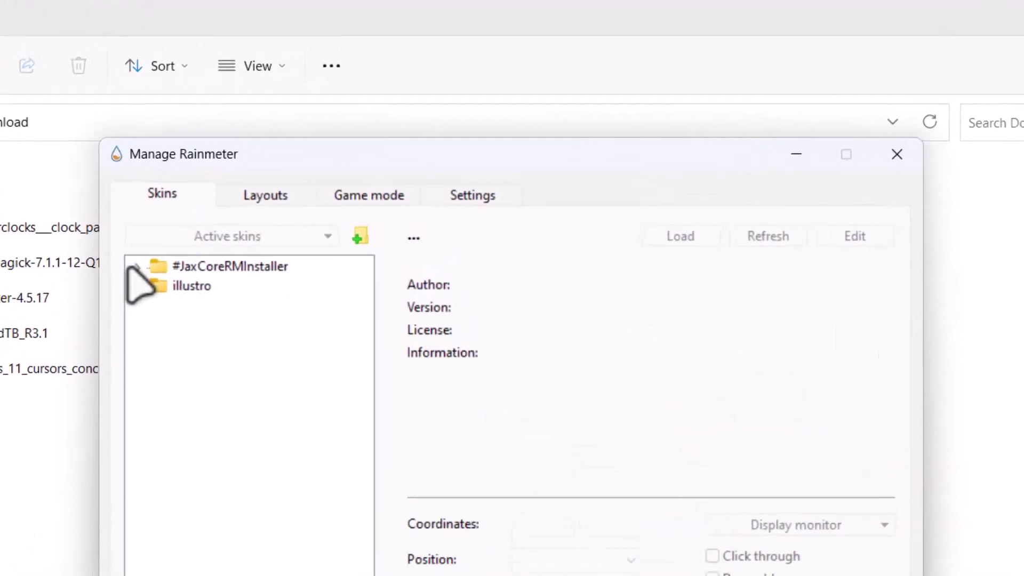
pyautogui.doubleClick(120, 286)
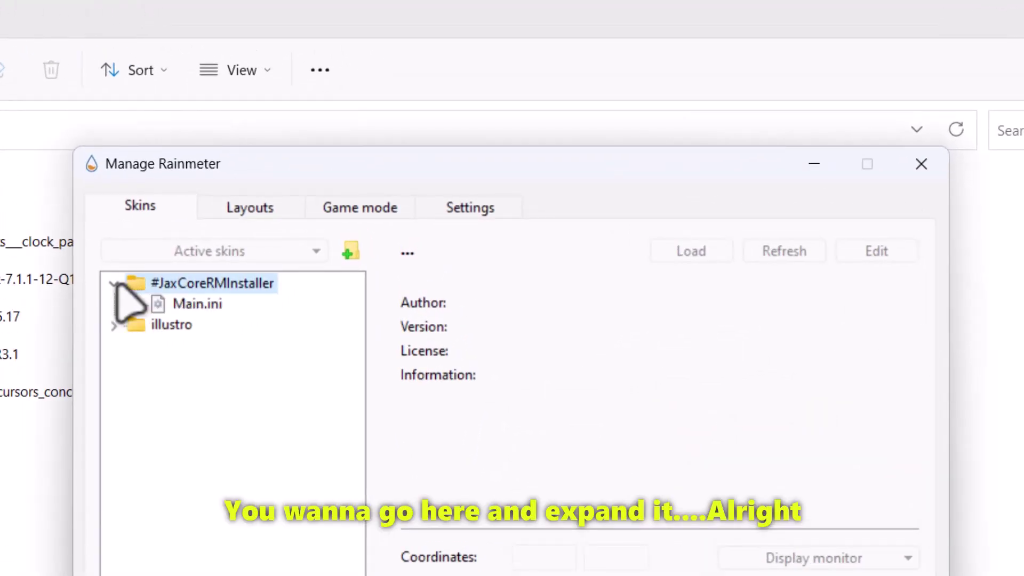
pyautogui.click(186, 305)
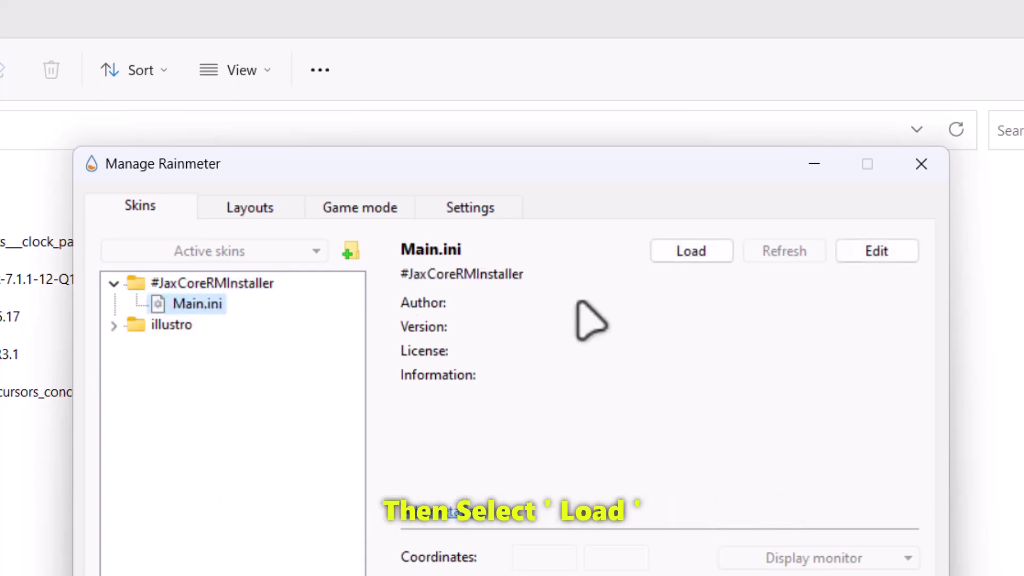
pyautogui.click(685, 256)
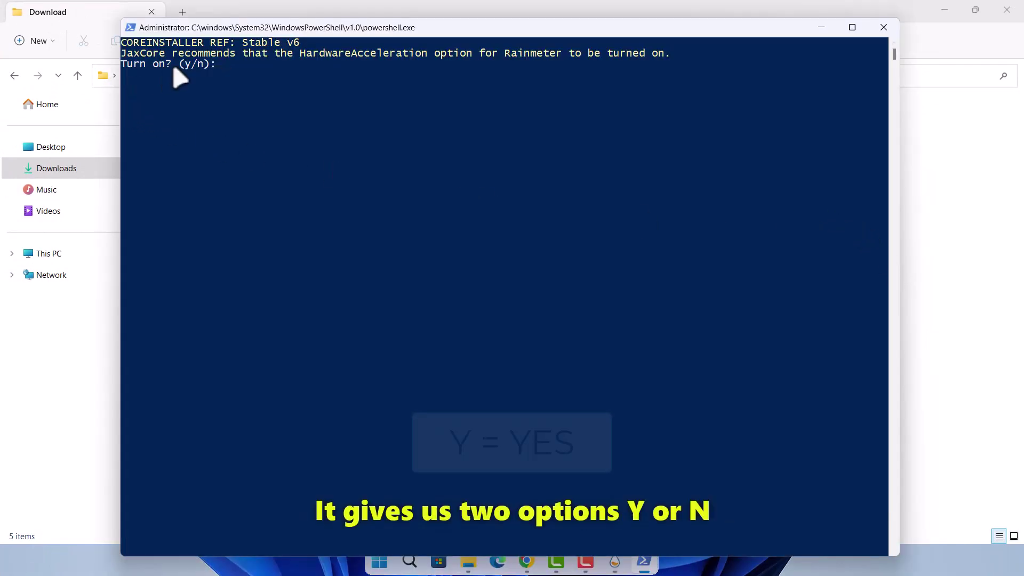
# Turn on Rainmeter hardware acceleration and complete the JaxCore welcome setup with its default options, postponing the module and widget installation.
pyautogui.write('y')
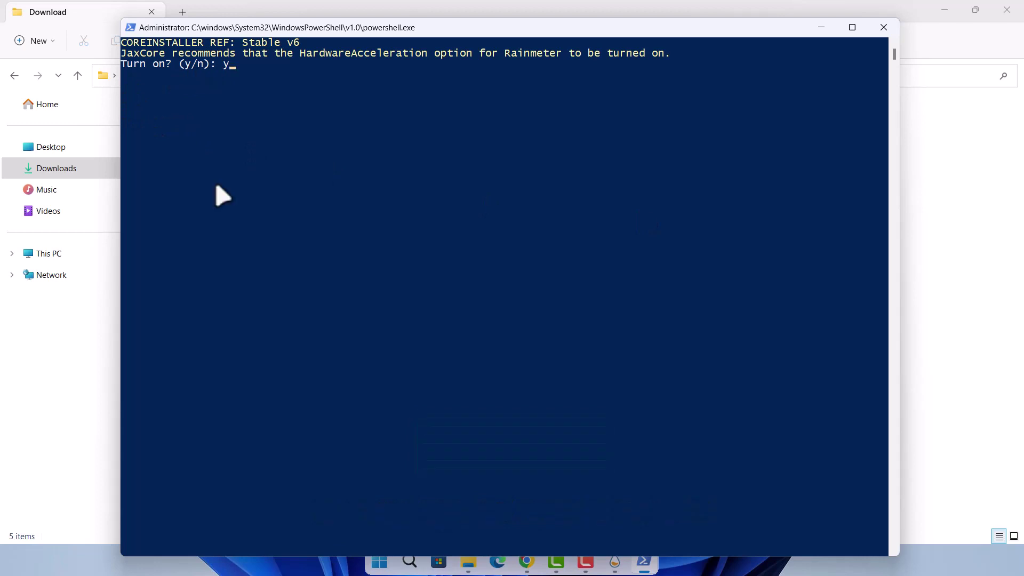
pyautogui.press('Return')
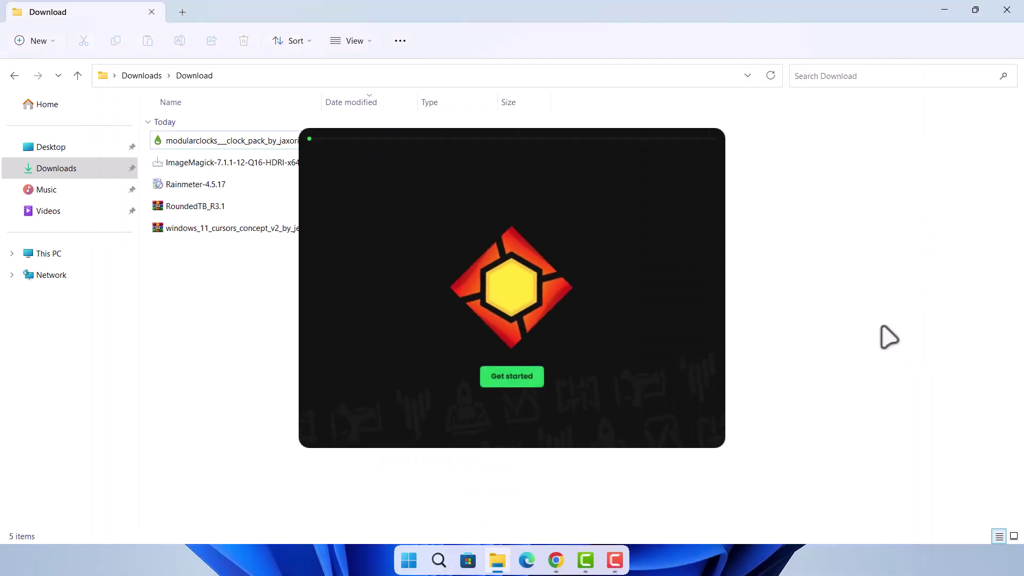
pyautogui.click(512, 378)
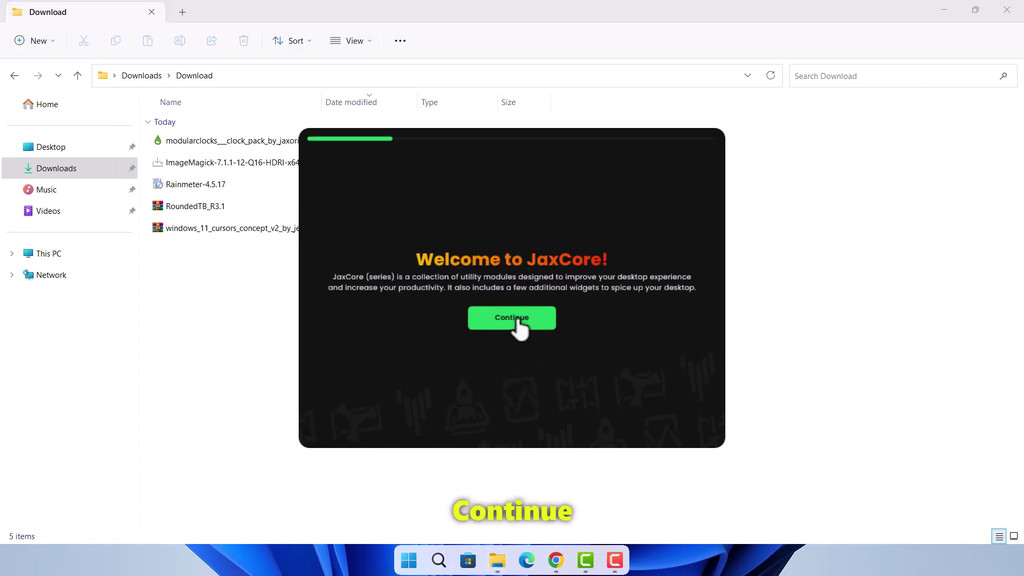
pyautogui.click(517, 320)
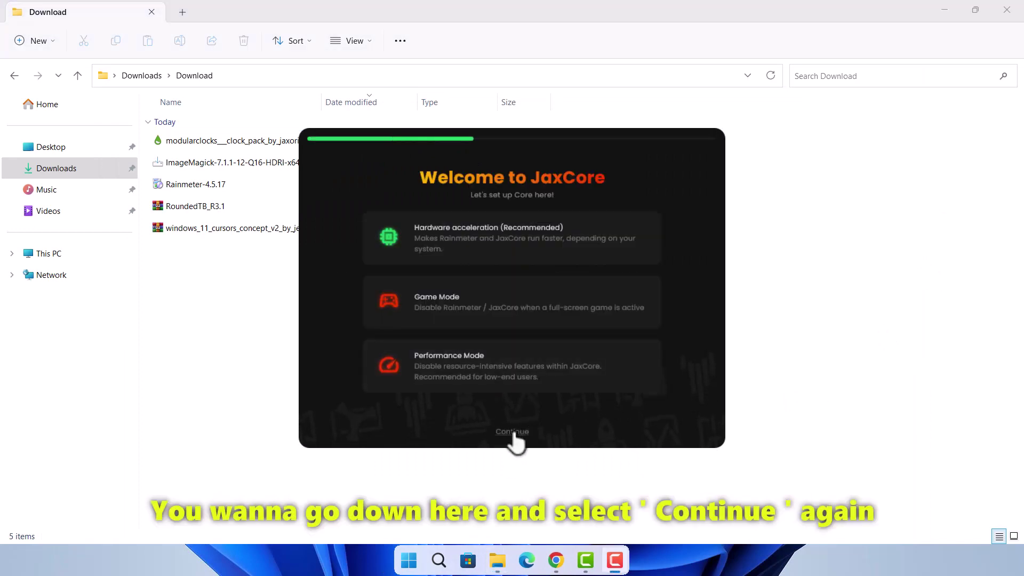
pyautogui.click(511, 432)
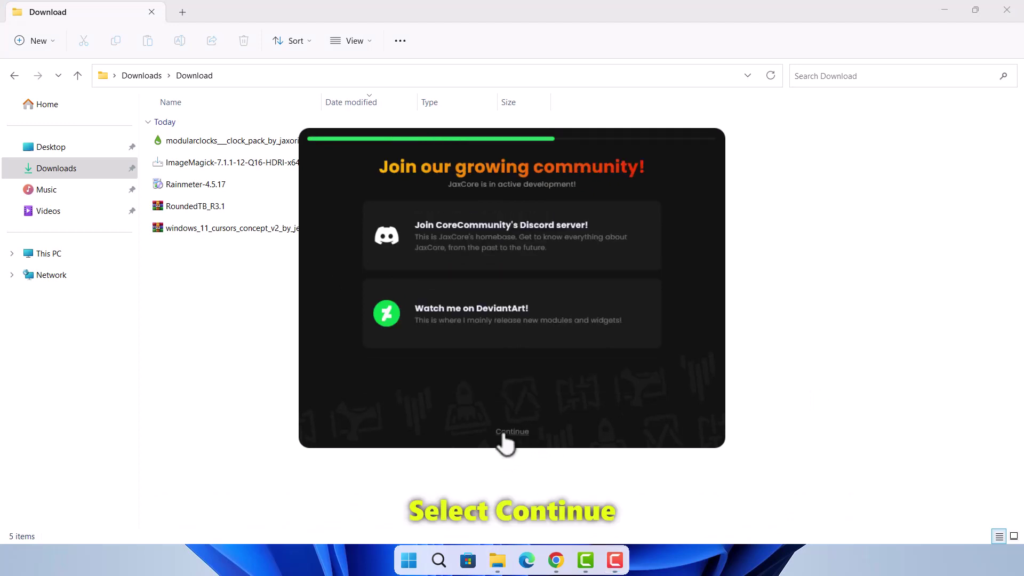
pyautogui.click(511, 433)
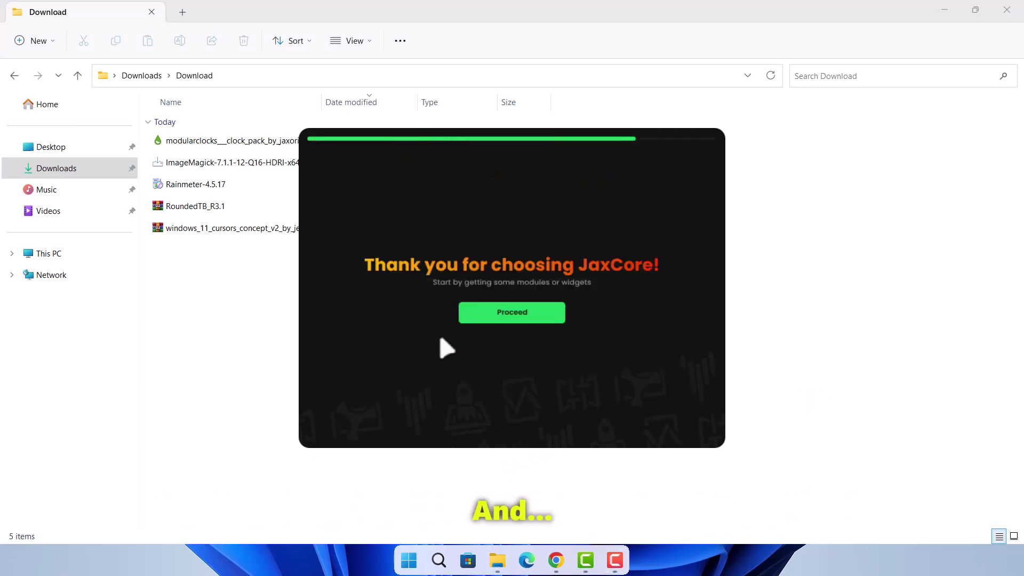
pyautogui.click(552, 313)
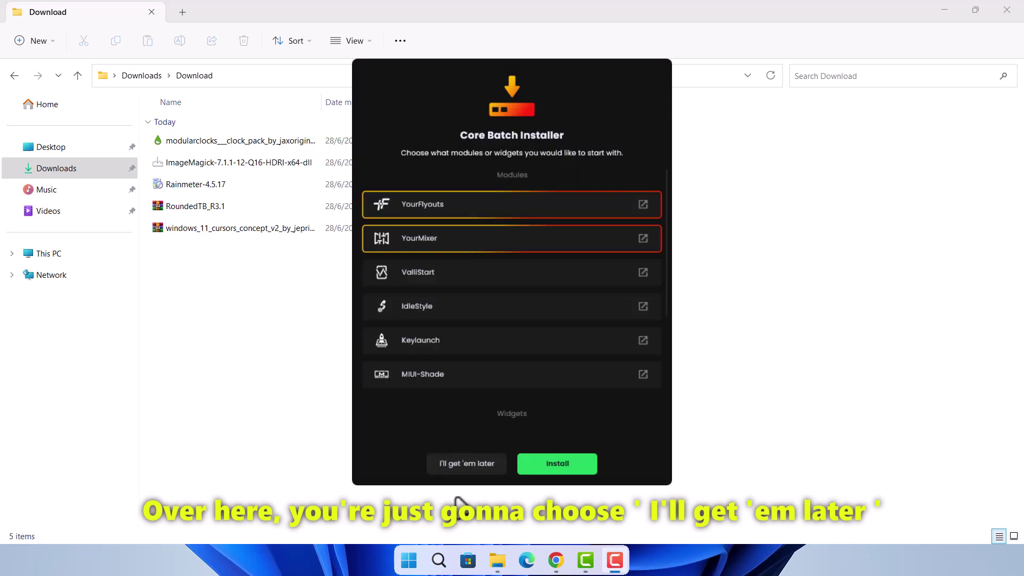
pyautogui.click(487, 468)
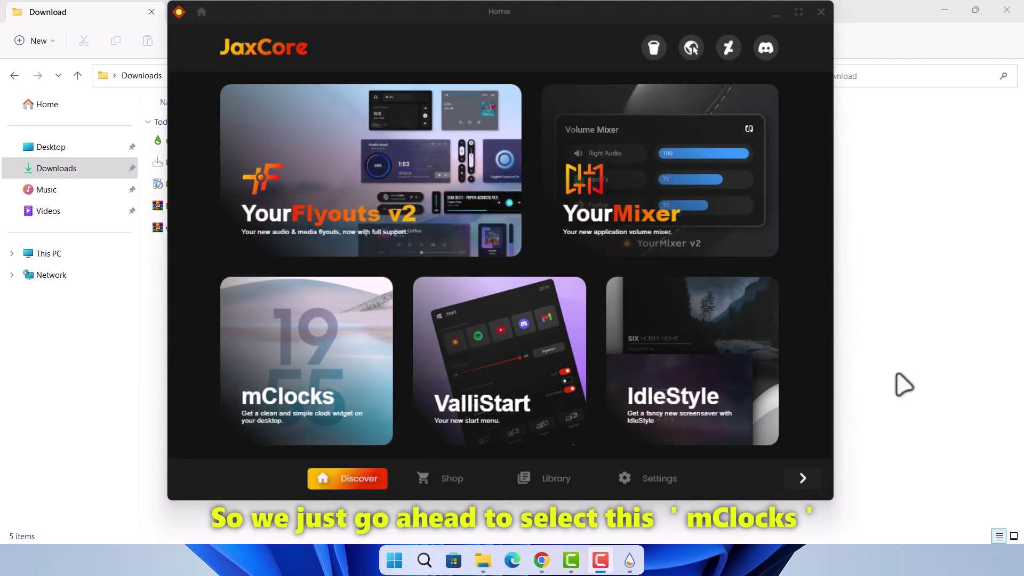
# Install ModularClocks 2.5 from the mClocks entry in JaxCore and close its change log.
pyautogui.click(327, 342)
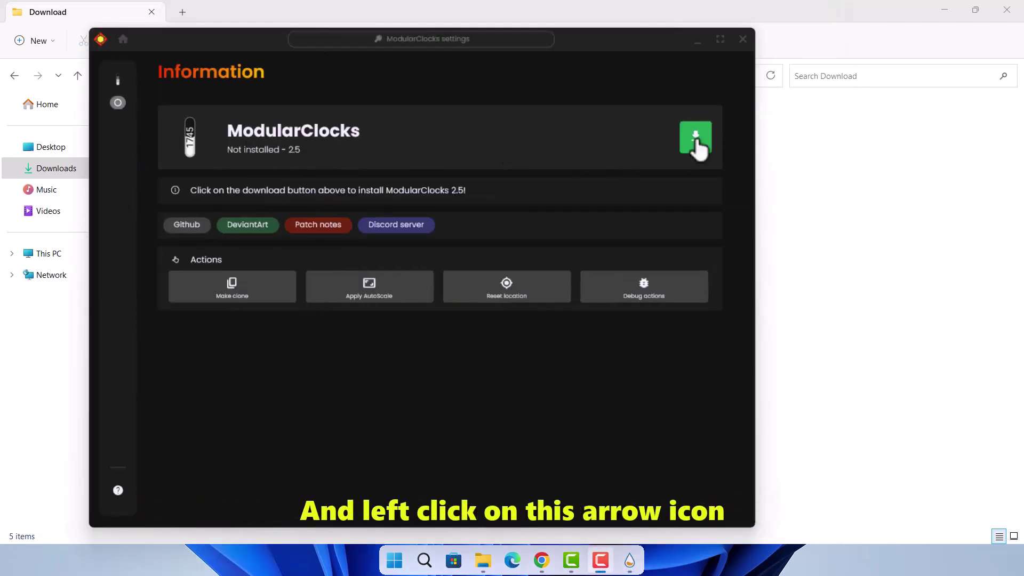
pyautogui.click(695, 139)
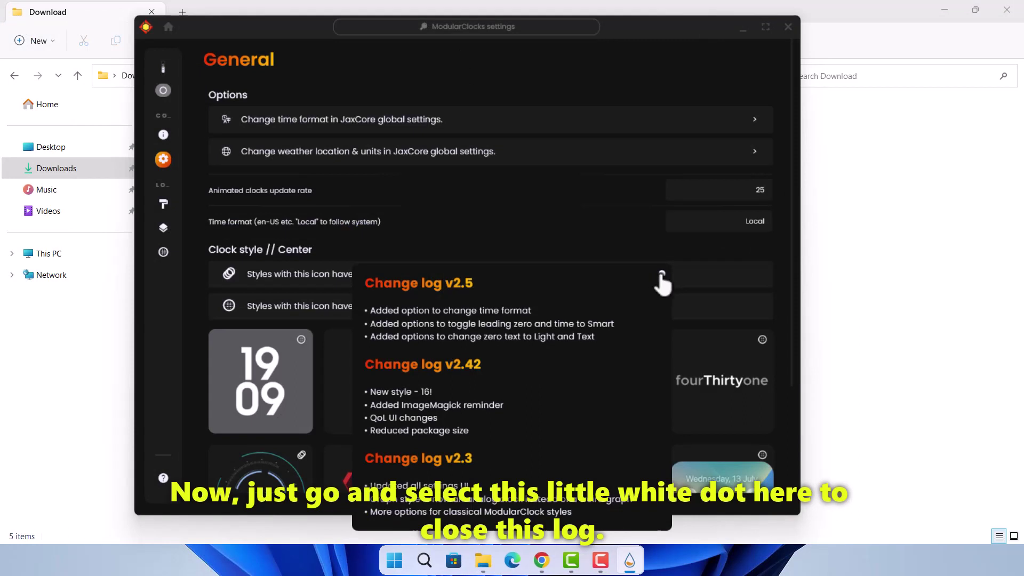
pyautogui.click(661, 273)
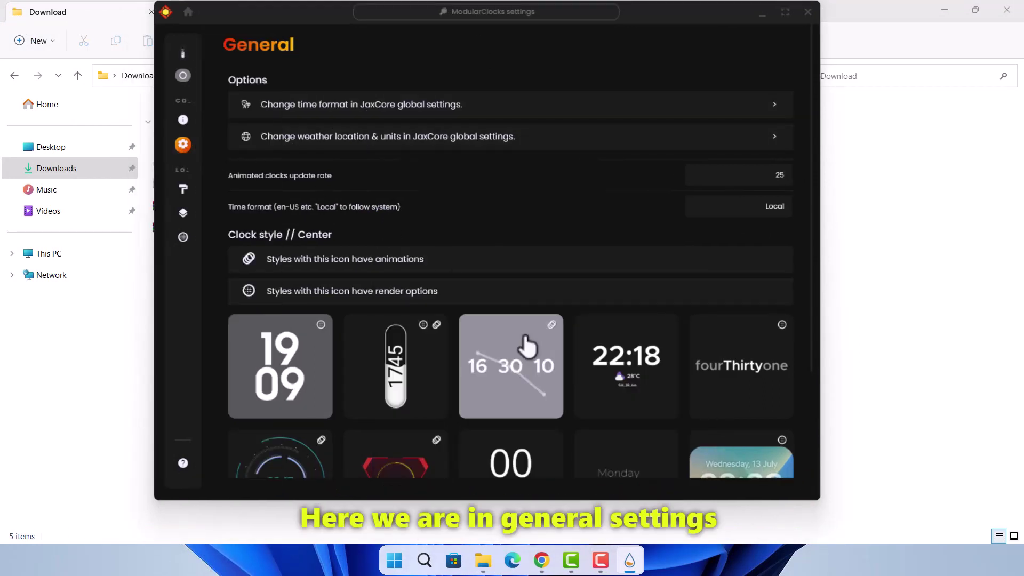
# Activate ModularClocks with the Smart clock style showing time, weather and date, and clear the open windows off the desktop.
pyautogui.scroll(-4, 527, 346)
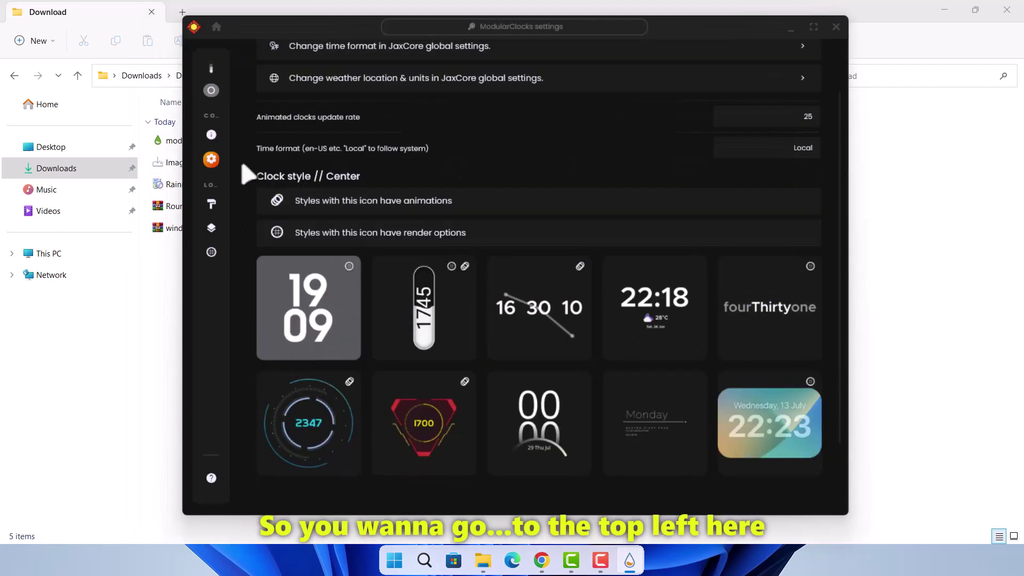
pyautogui.moveTo(238, 113)
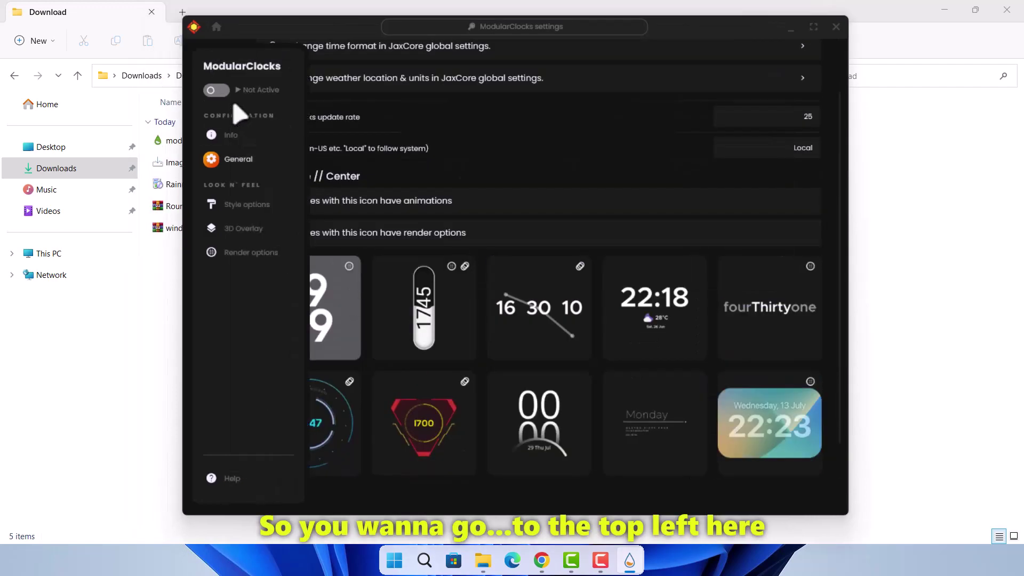
pyautogui.click(216, 91)
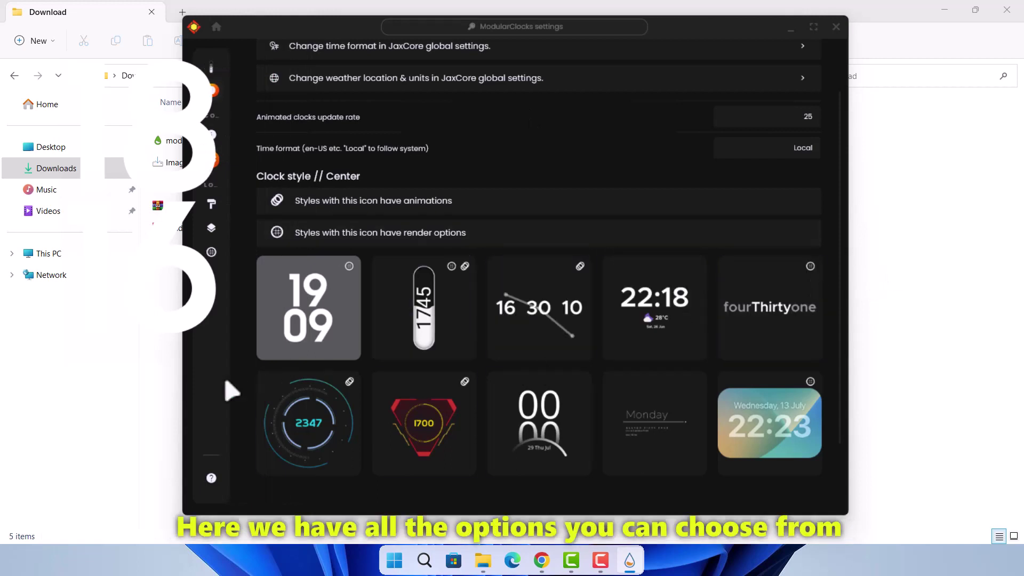
pyautogui.scroll(-2, 562, 350)
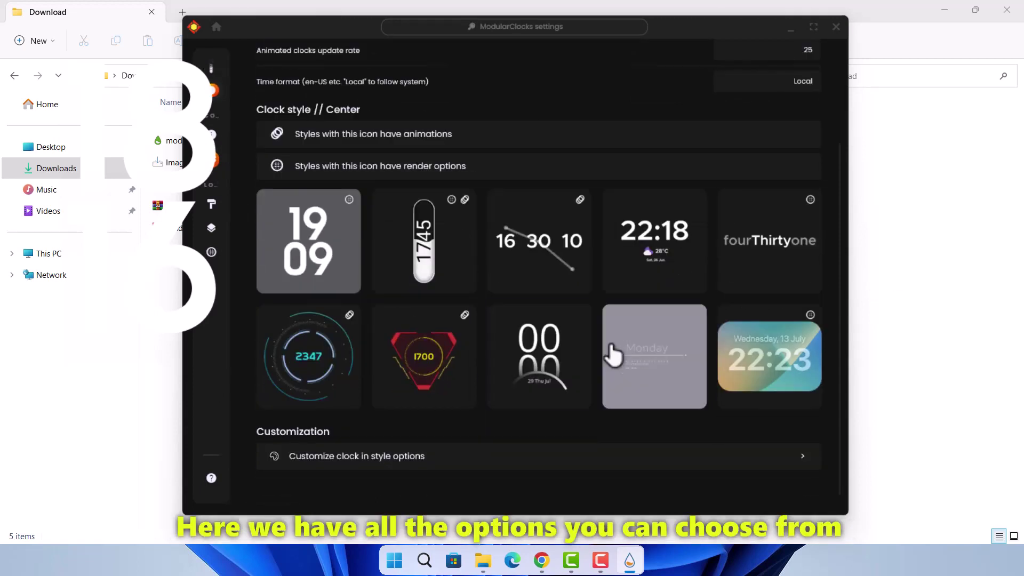
pyautogui.click(656, 242)
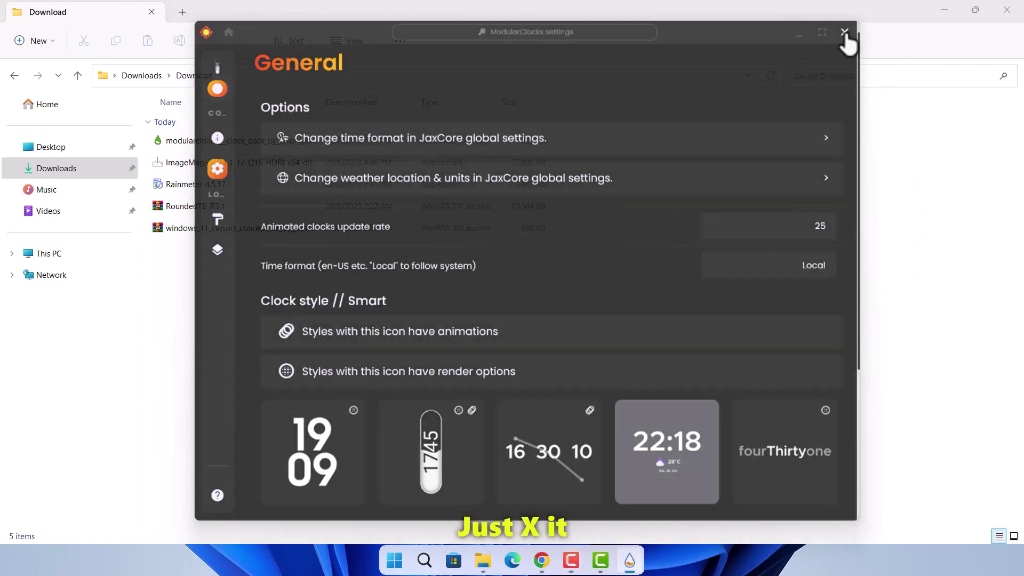
pyautogui.click(844, 32)
pyautogui.click(943, 11)
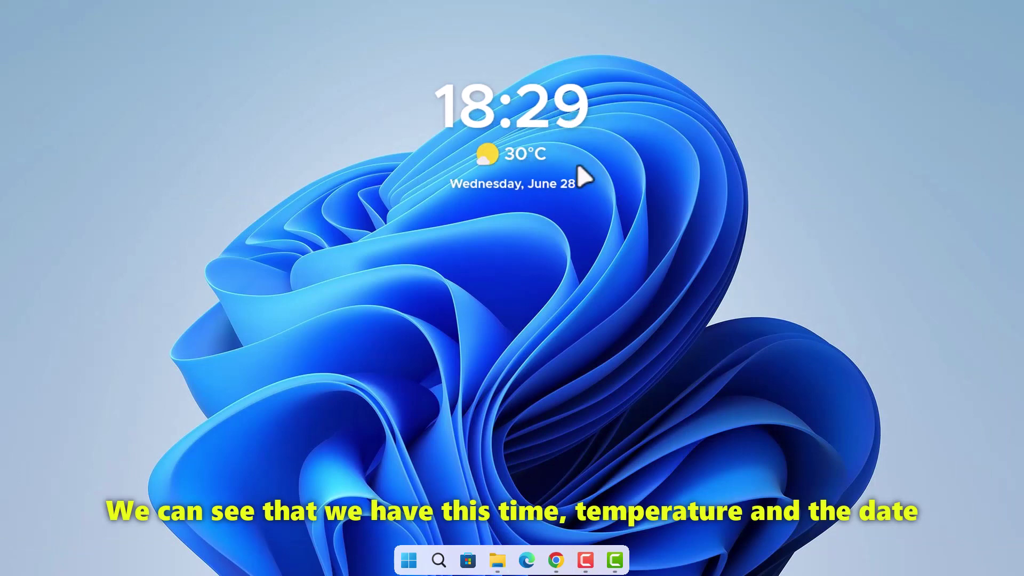
# Align the clock widget to Center on the desktop.
pyautogui.rightClick(512, 113)
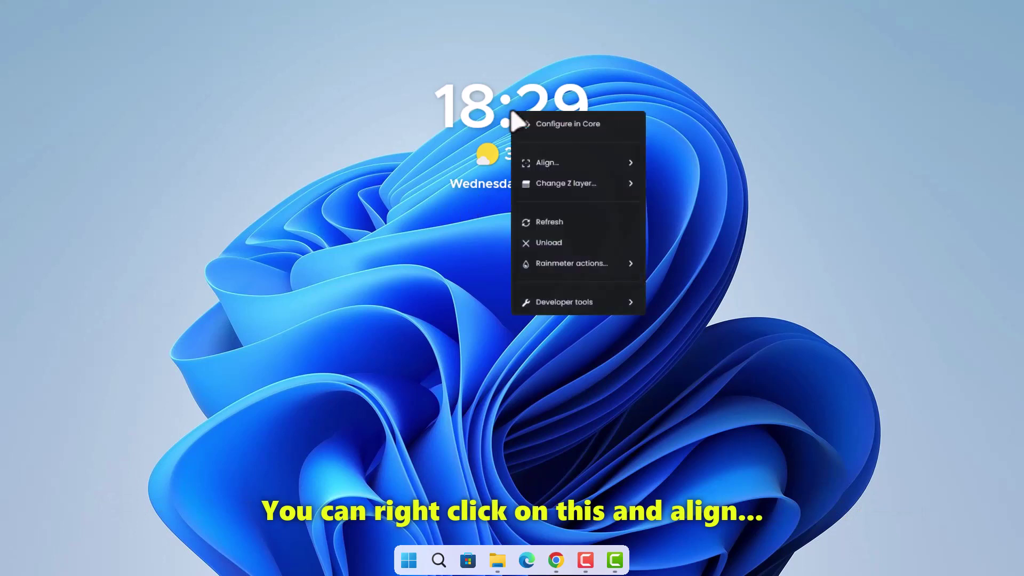
pyautogui.click(592, 167)
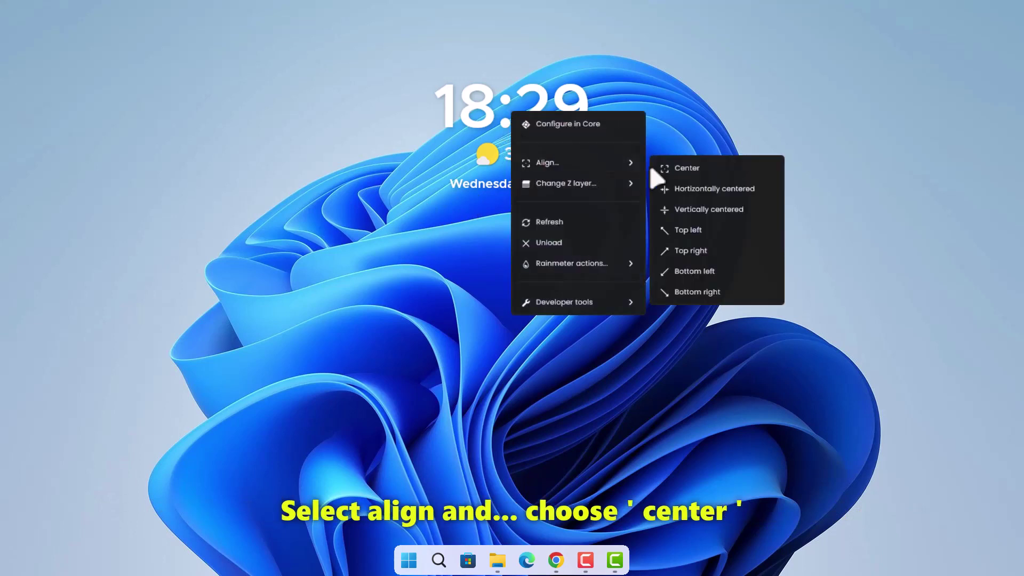
pyautogui.click(687, 170)
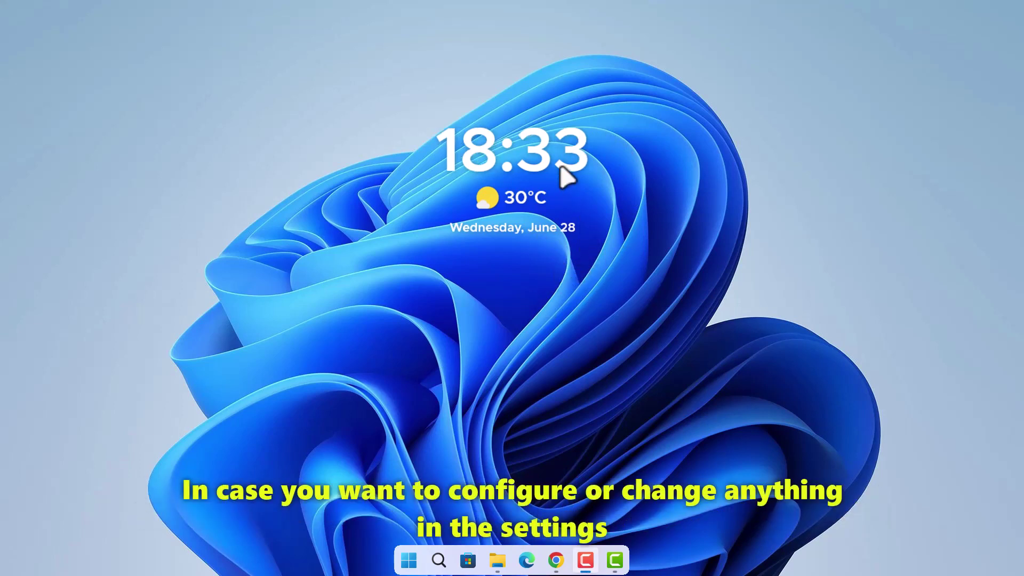
# Open the clock widget's configuration in Core and review its General settings and the Smart style options.
pyautogui.rightClick(526, 162)
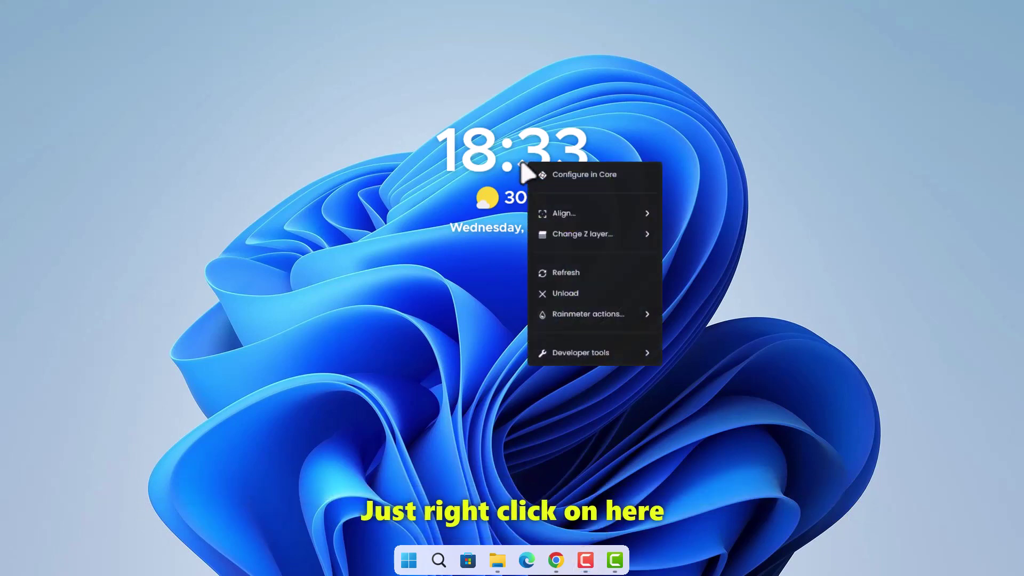
pyautogui.click(587, 175)
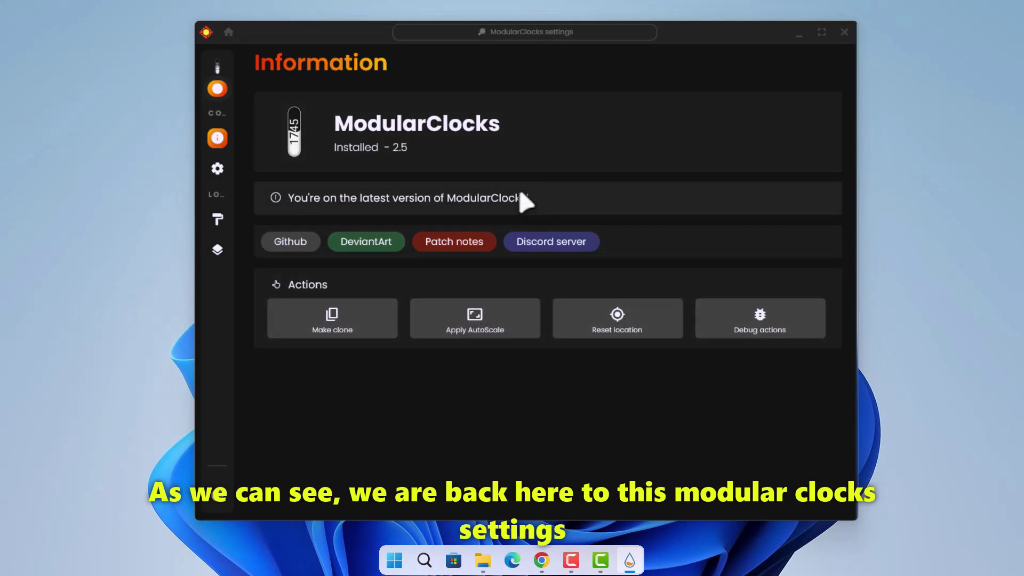
pyautogui.moveTo(267, 144)
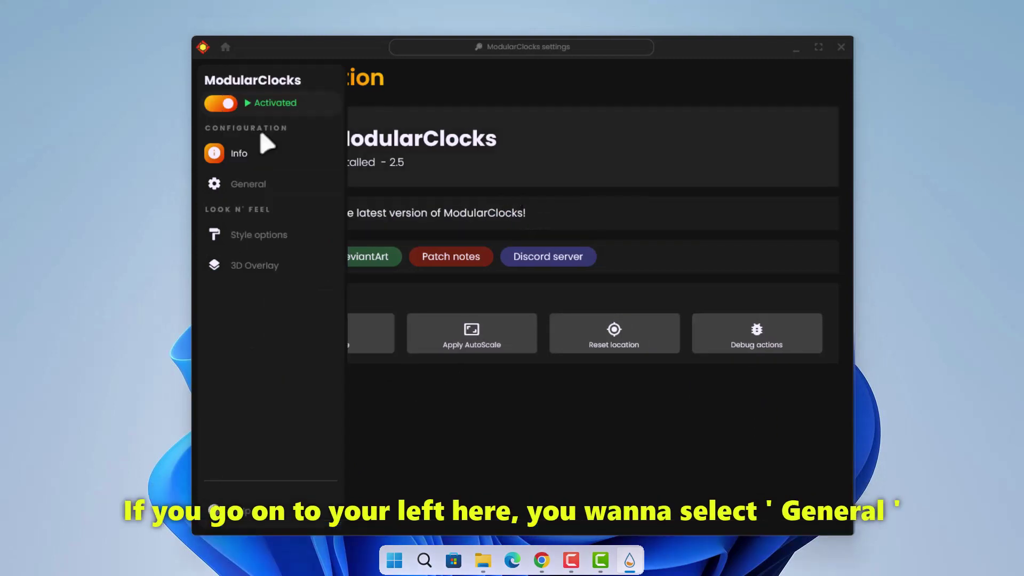
pyautogui.click(257, 192)
pyautogui.scroll(-3, 694, 331)
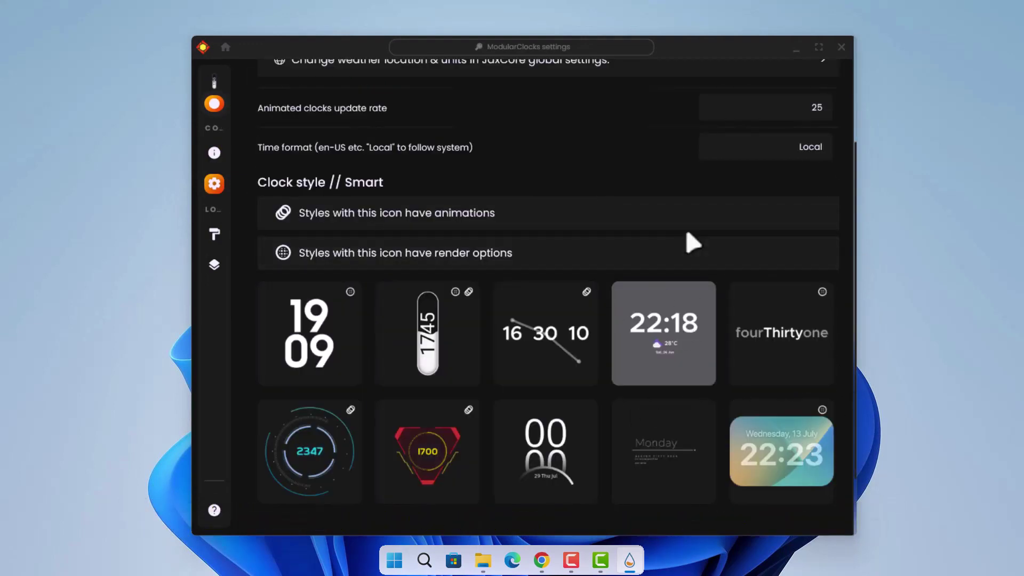
pyautogui.moveTo(201, 238)
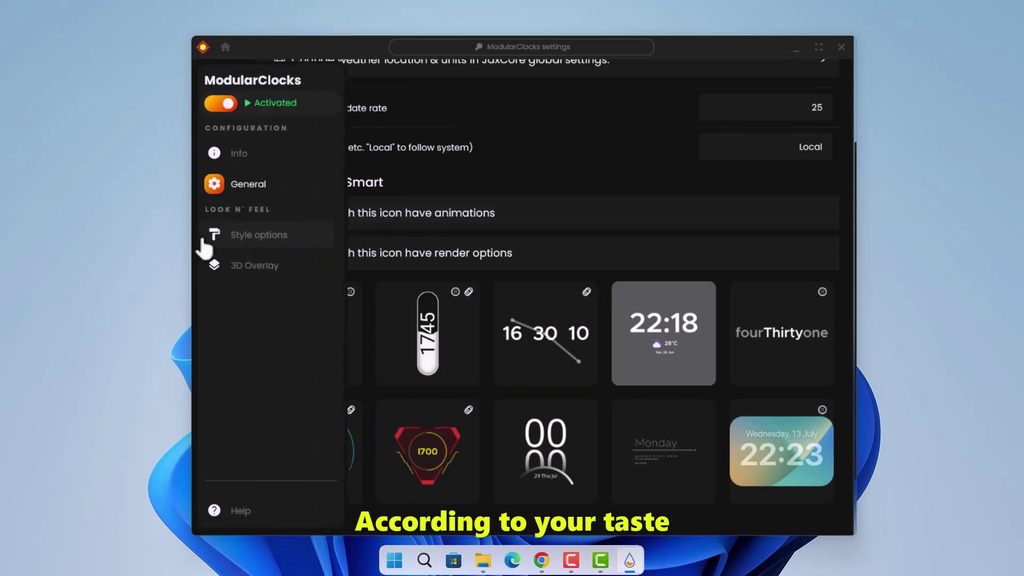
pyautogui.click(286, 246)
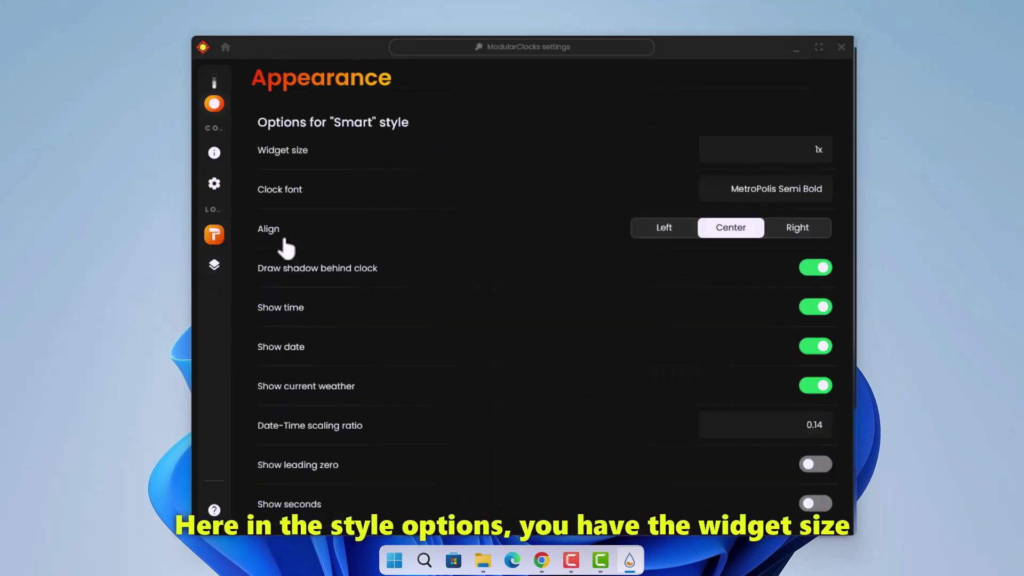
pyautogui.scroll(-1, 261, 246)
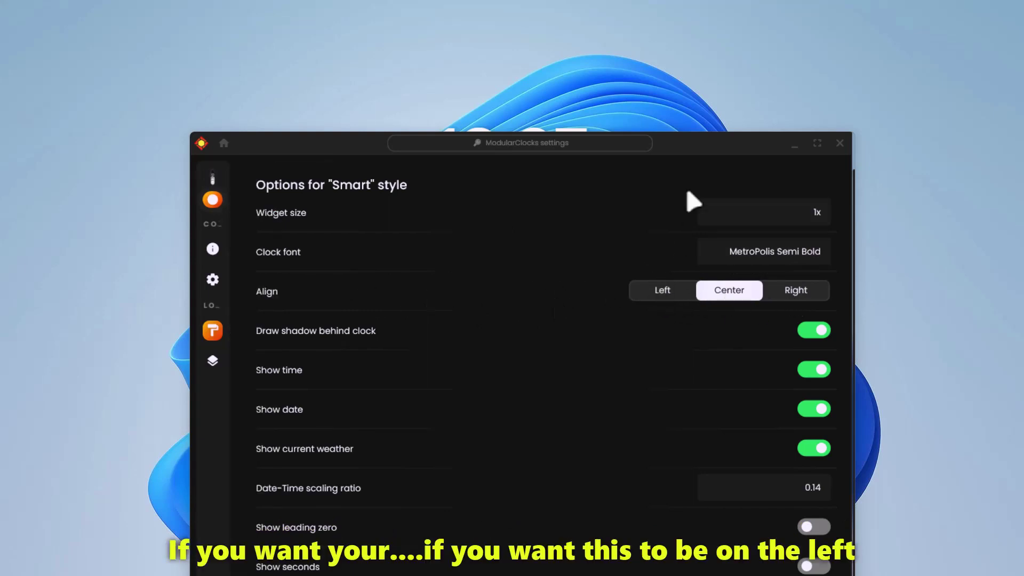
# Try the Left and Right alignments for the Smart clock, restore Center and close the ModularClocks settings.
pyautogui.moveTo(693, 143); pyautogui.dragTo(703, 261)
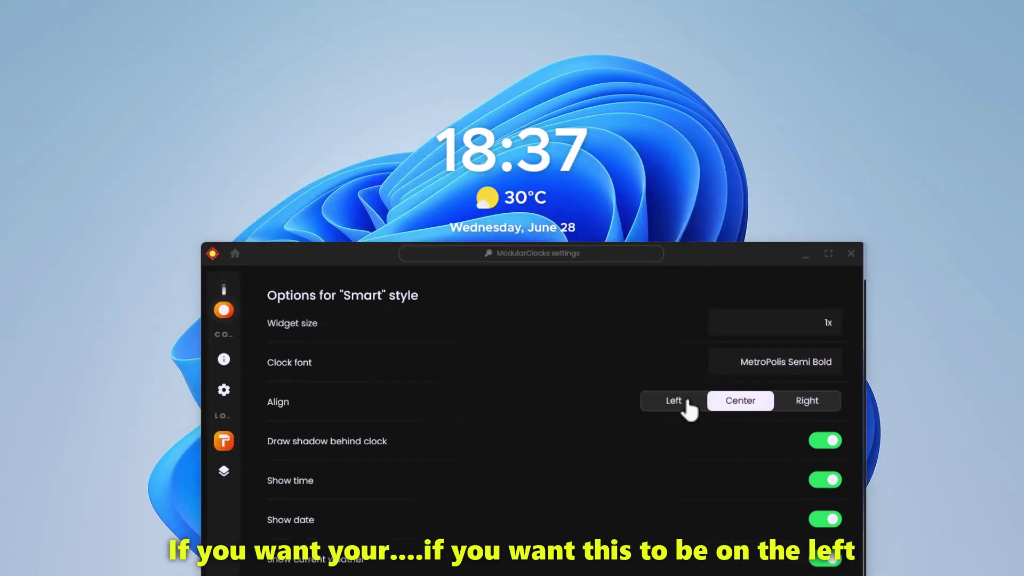
pyautogui.click(664, 400)
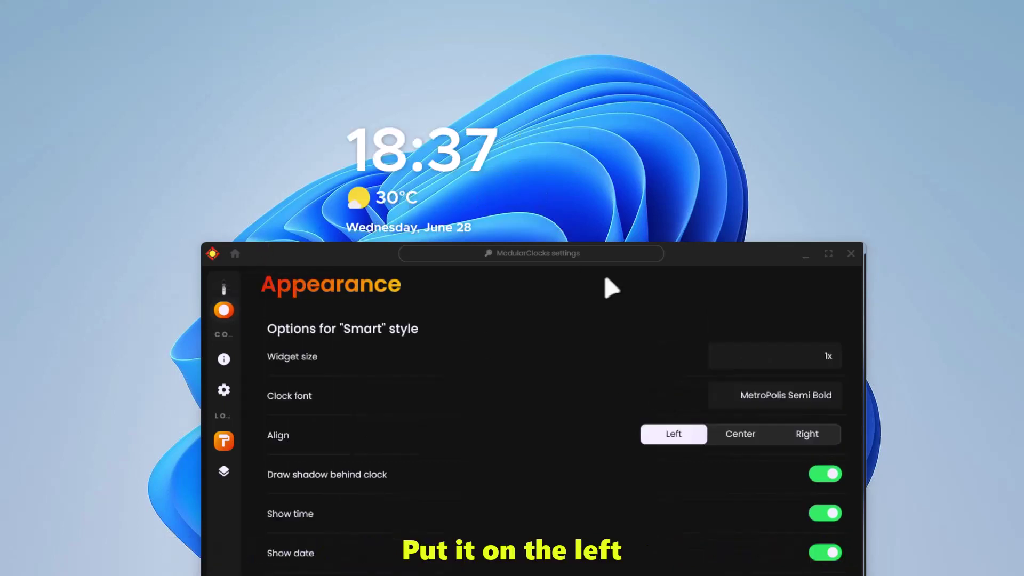
pyautogui.click(819, 441)
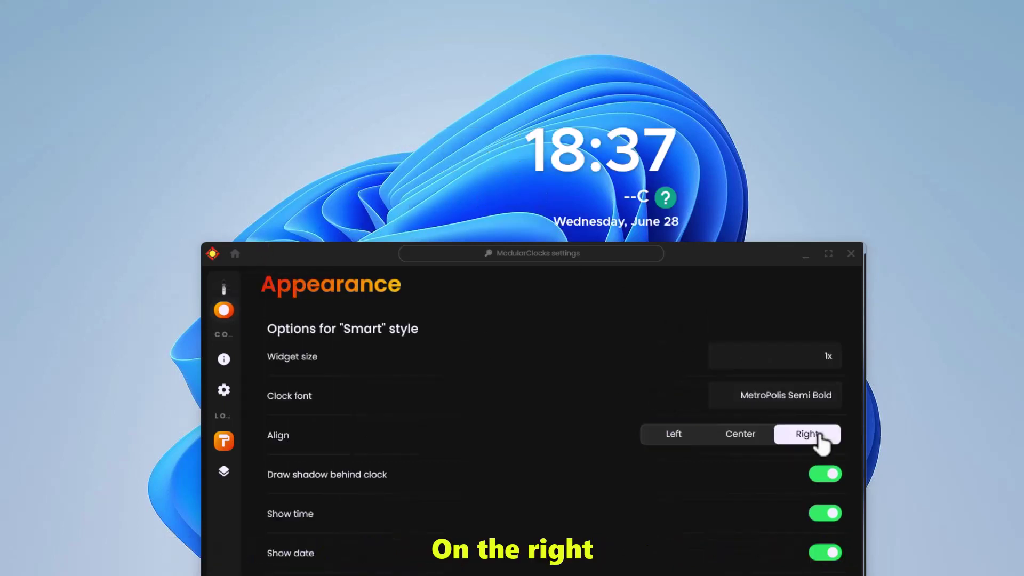
pyautogui.click(742, 447)
pyautogui.moveTo(673, 256); pyautogui.dragTo(655, 51)
pyautogui.scroll(-1, 639, 250)
pyautogui.scroll(-1, 650, 295)
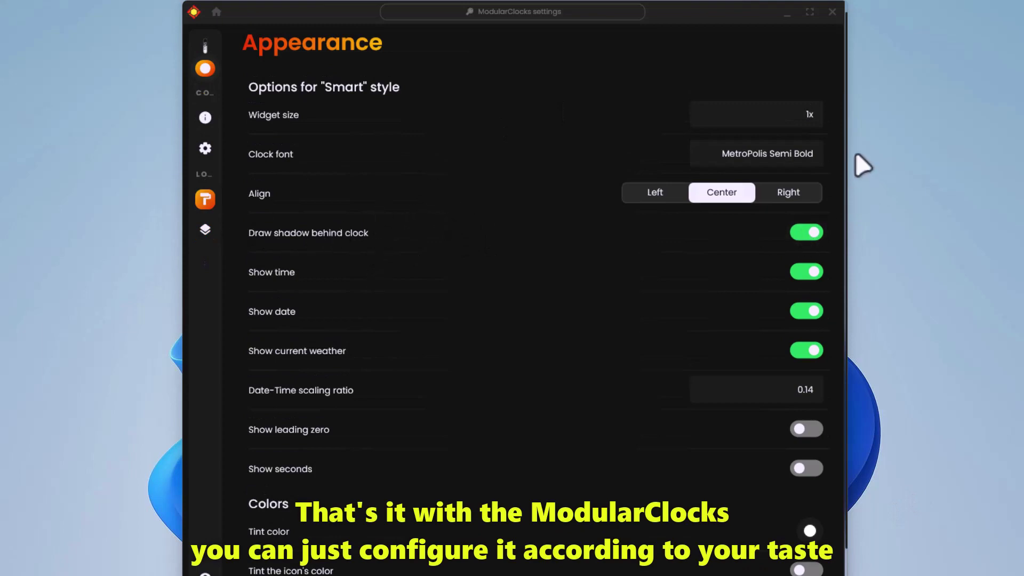
pyautogui.click(832, 11)
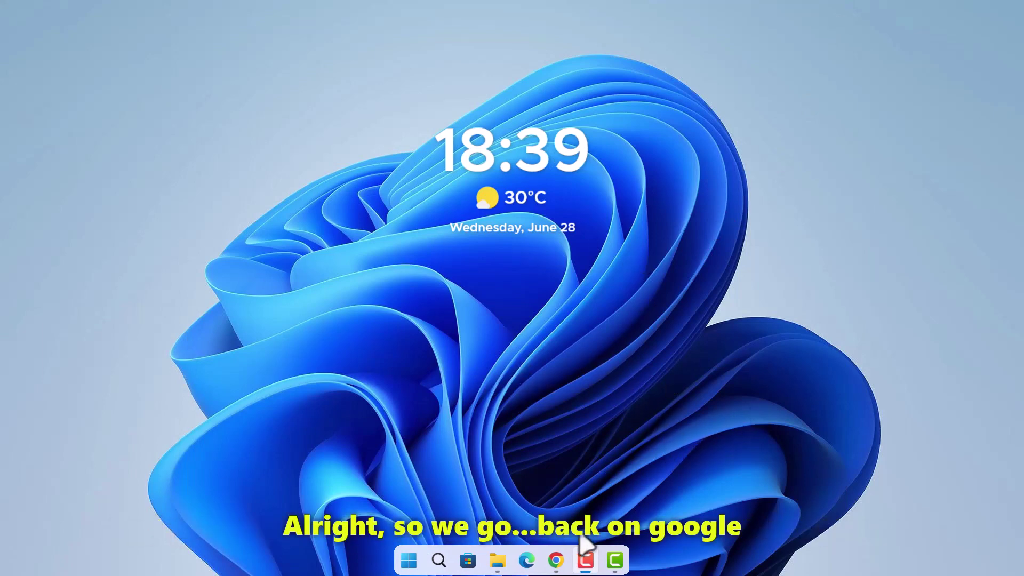
# Switch to Chrome, download the 1920x1080 scenery painting wallpaper from Wallpaper Cave and show the downloaded file in its folder.
pyautogui.click(557, 557)
pyautogui.scroll(3, 674, 361)
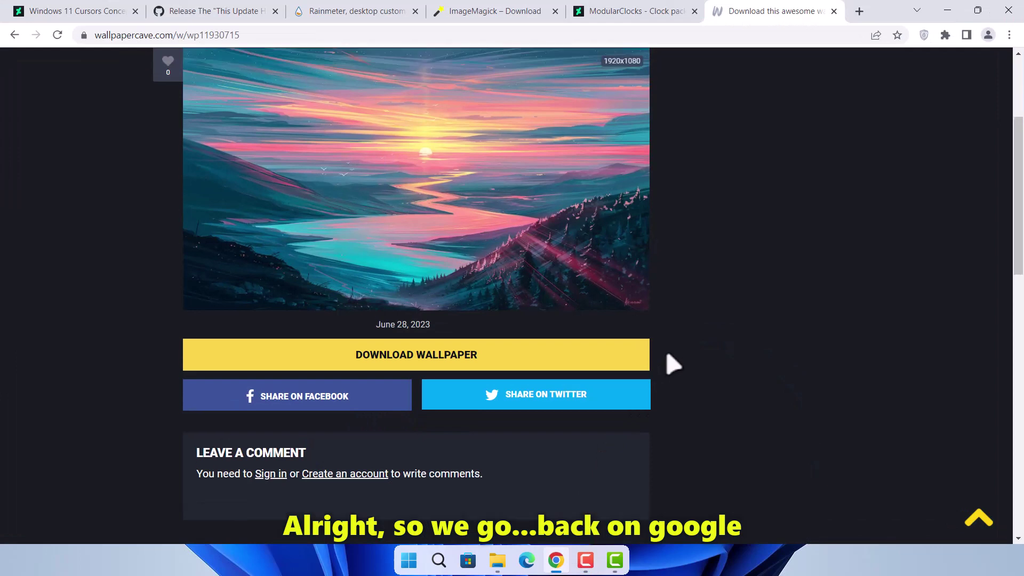
pyautogui.scroll(-1, 825, 151)
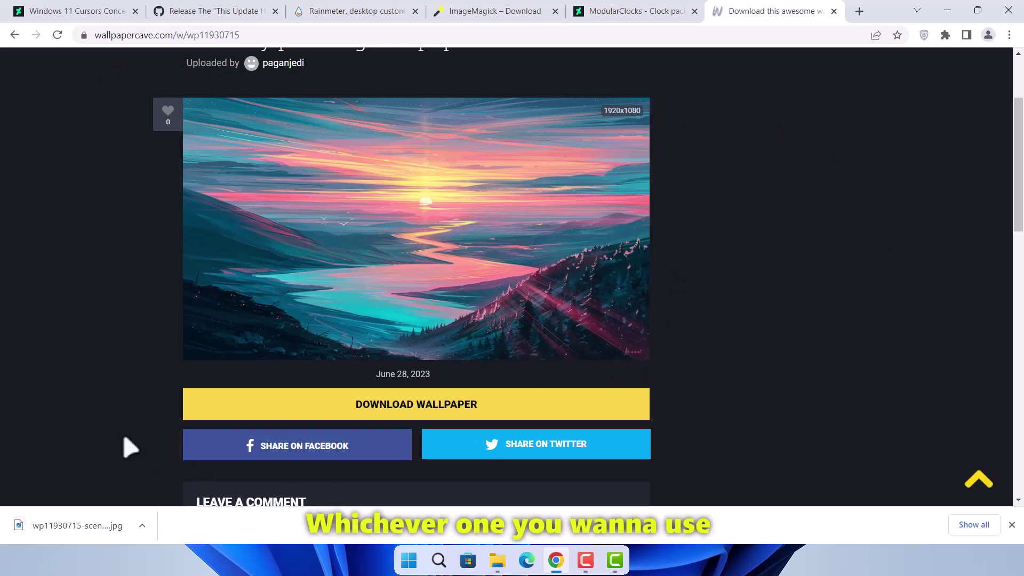
pyautogui.click(141, 525)
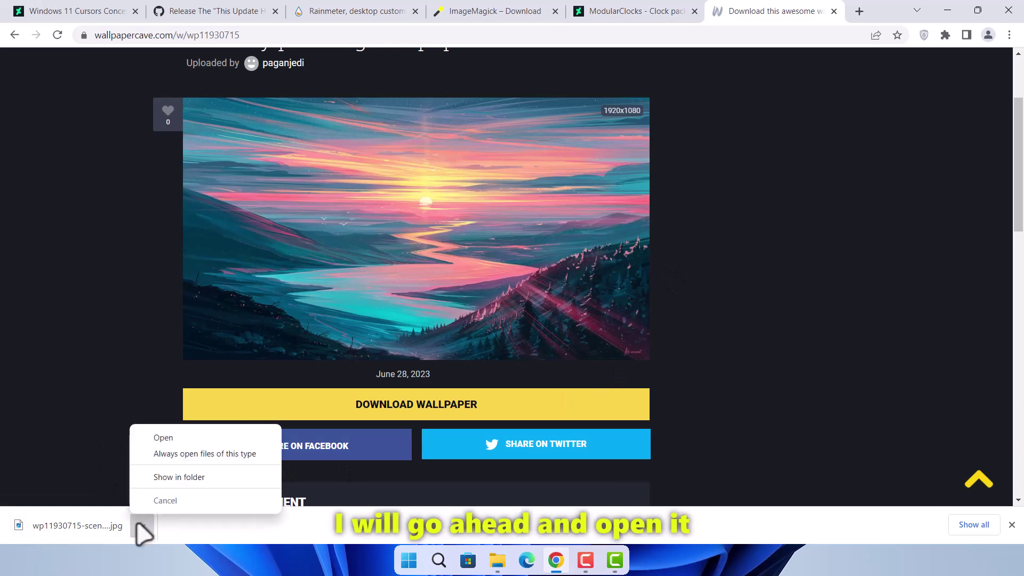
pyautogui.click(176, 476)
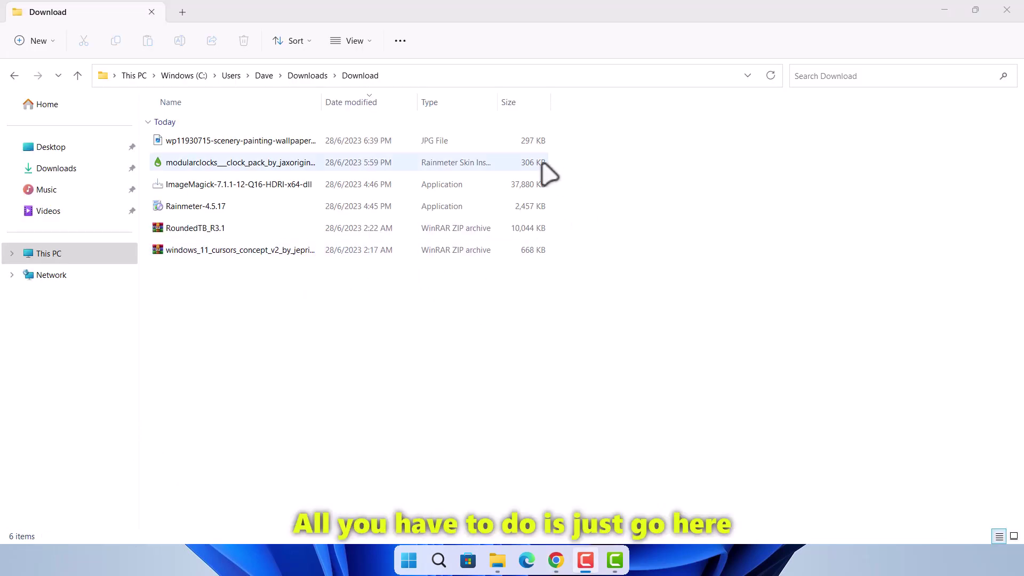
# Set the downloaded wp11930715 scenery painting image as the desktop background and minimize the folder and browser windows.
pyautogui.click(261, 143)
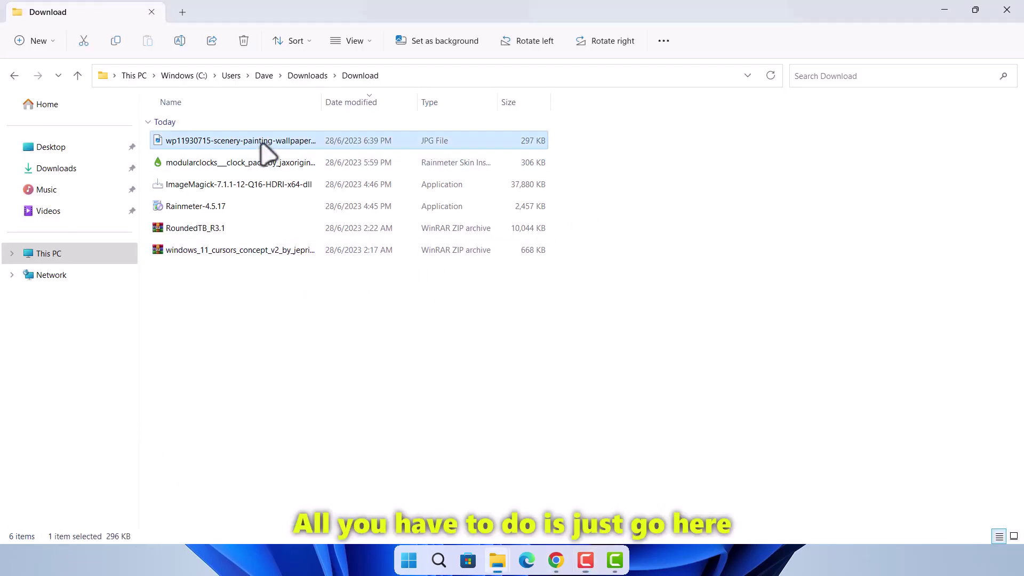
pyautogui.rightClick(219, 143)
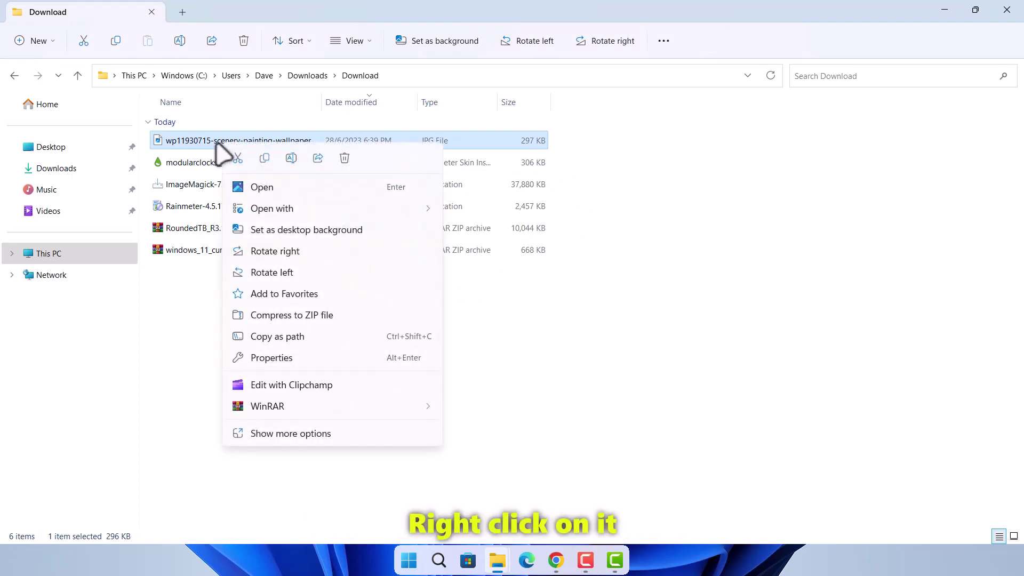
pyautogui.click(297, 232)
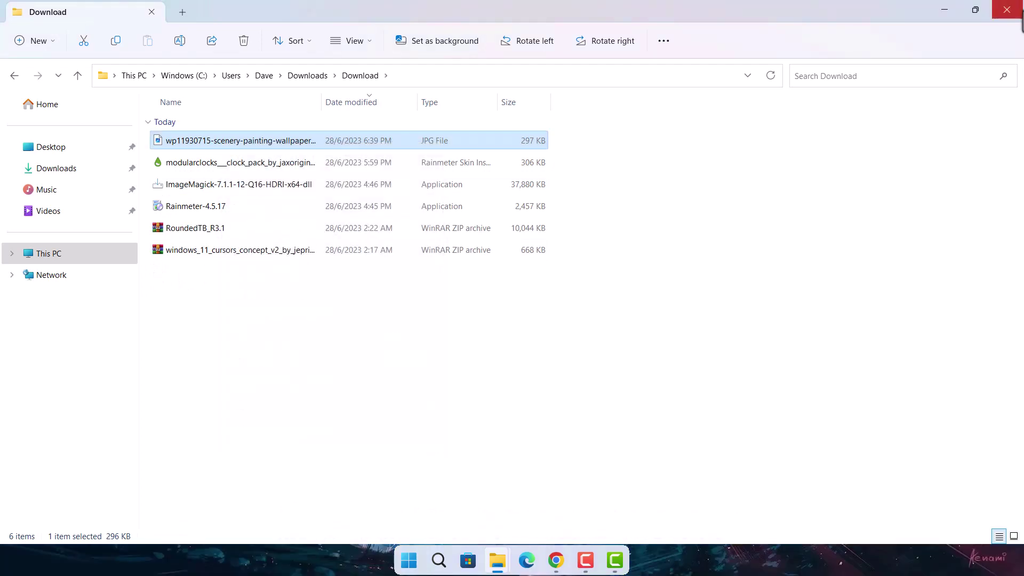
pyautogui.click(943, 10)
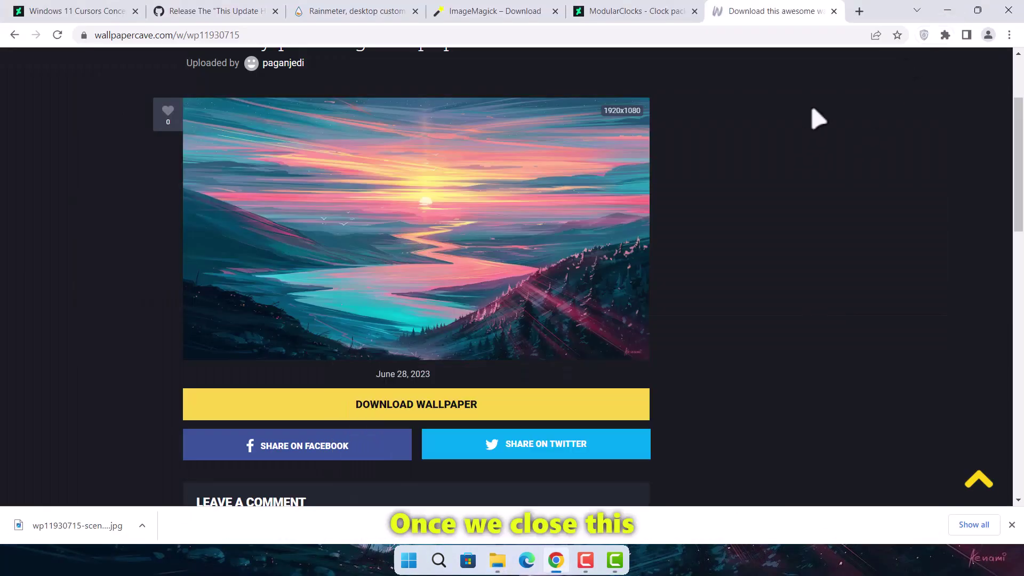
pyautogui.click(954, 8)
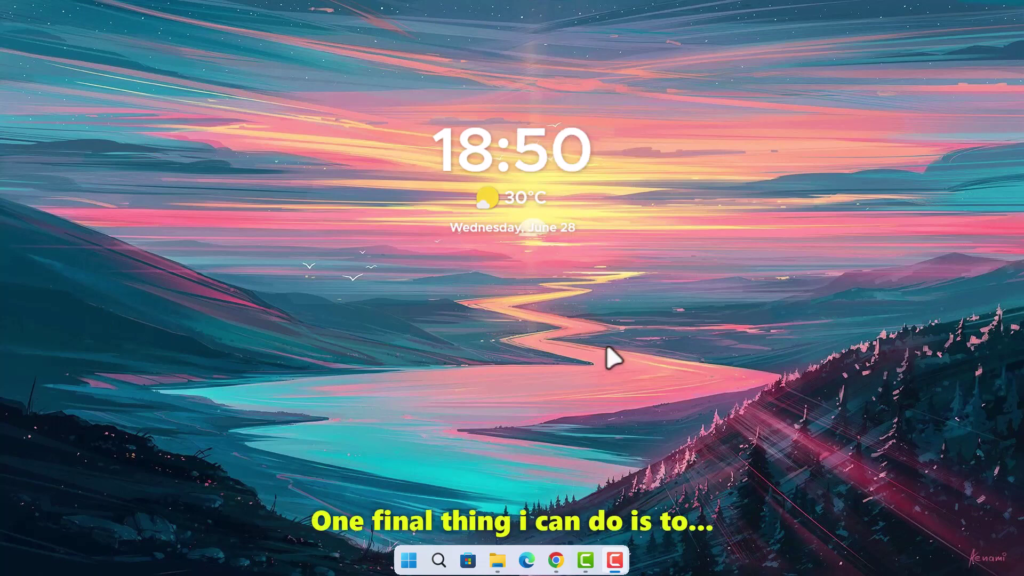
# Launch TranslucentTB from the recent searches to make the taskbar transparent.
pyautogui.click(446, 552)
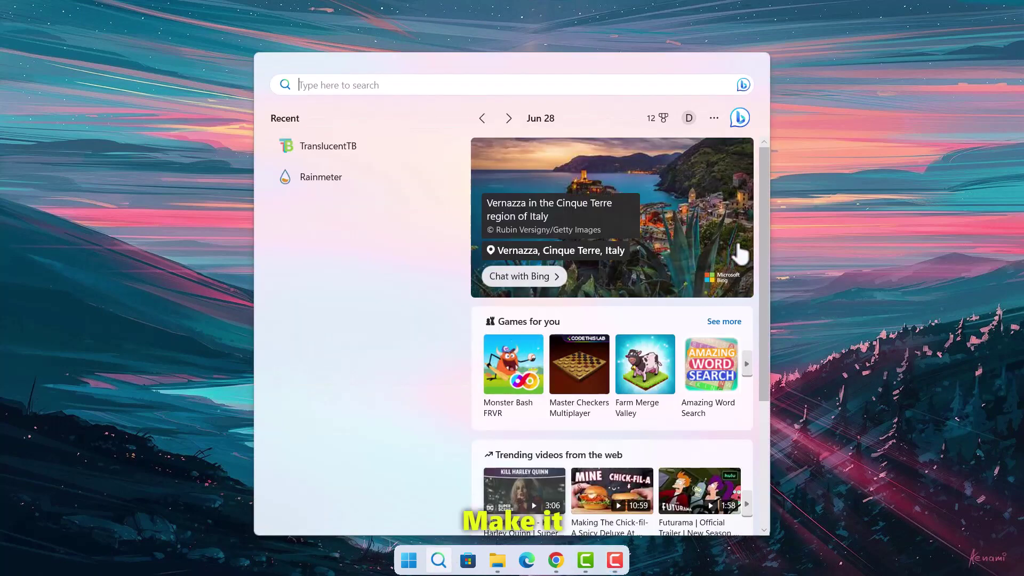
pyautogui.click(328, 145)
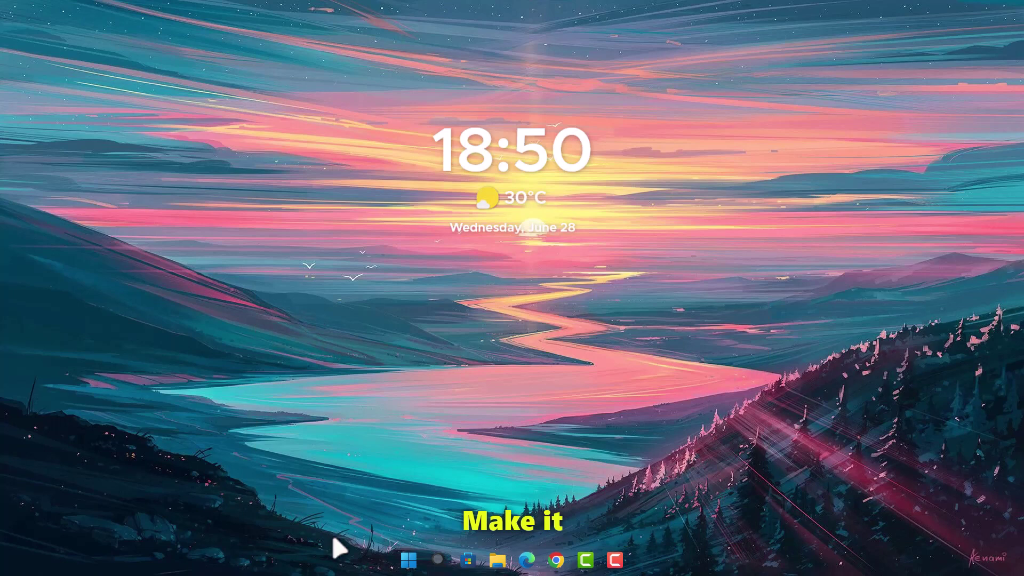